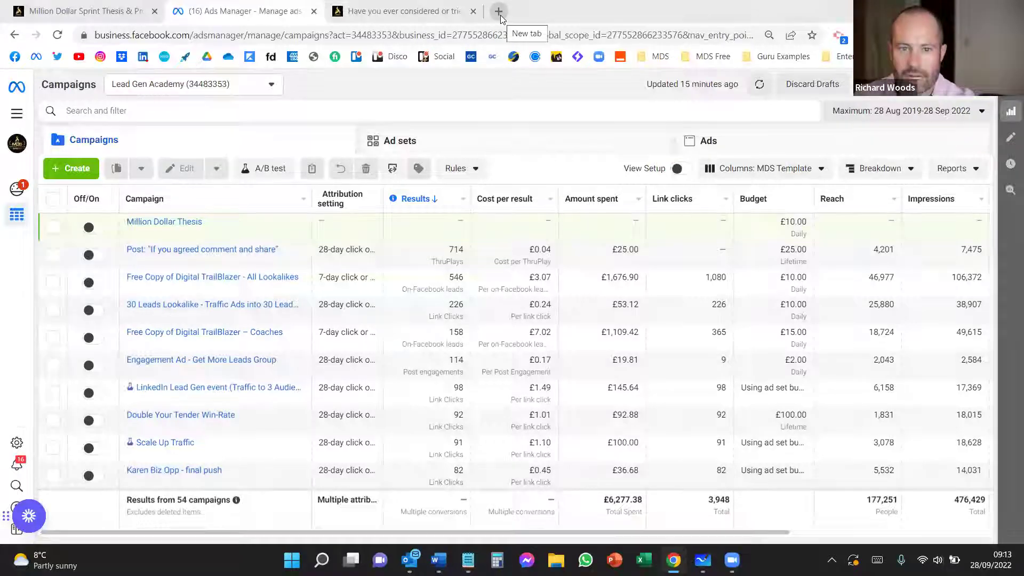
Search the web for "ads manager" in a new tab, open Meta's Ads Manager page, and return to the Campaigns tab.
click(500, 15)
text(ads mn)
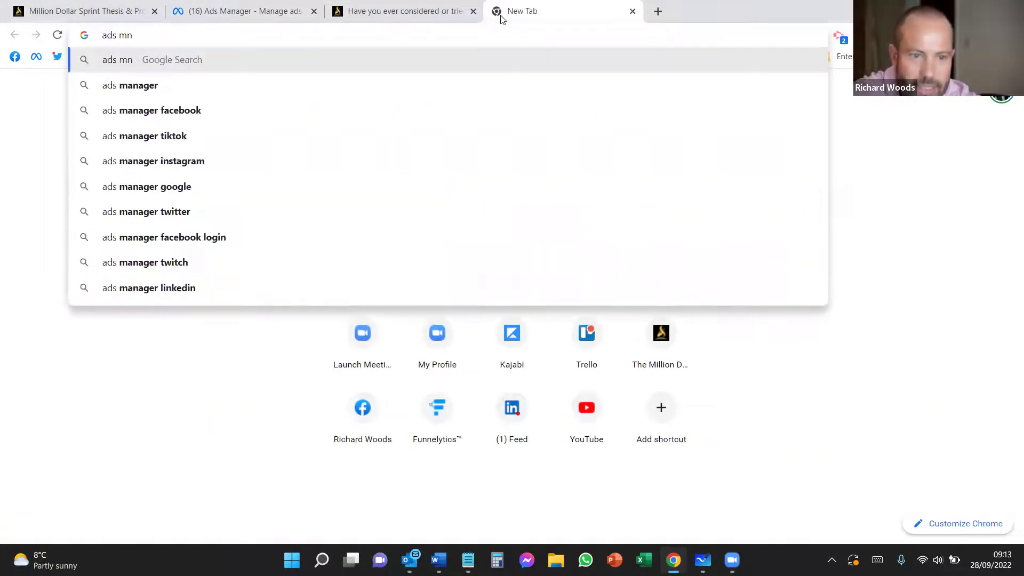
key(Down)
key(Return)
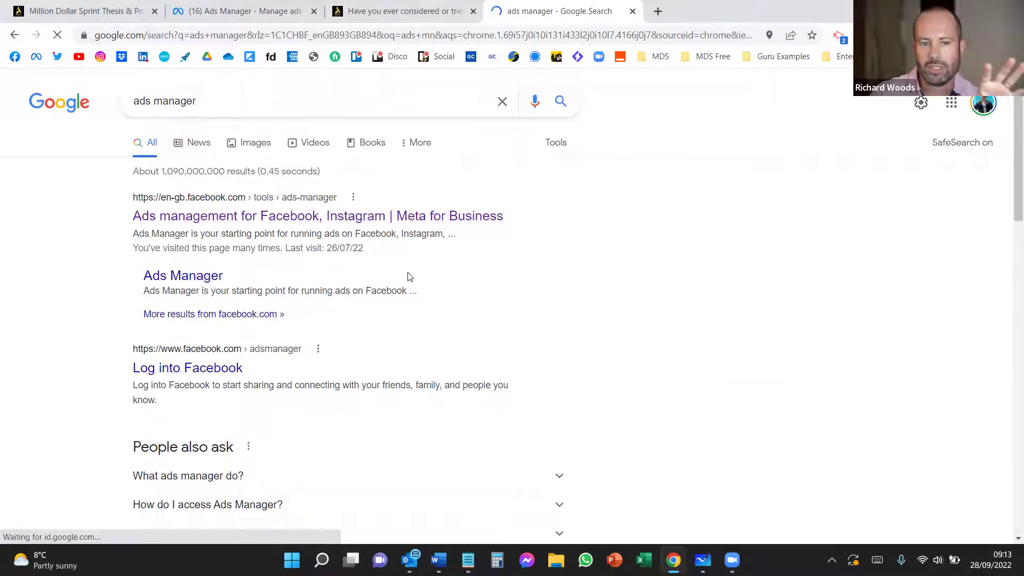
click(320, 216)
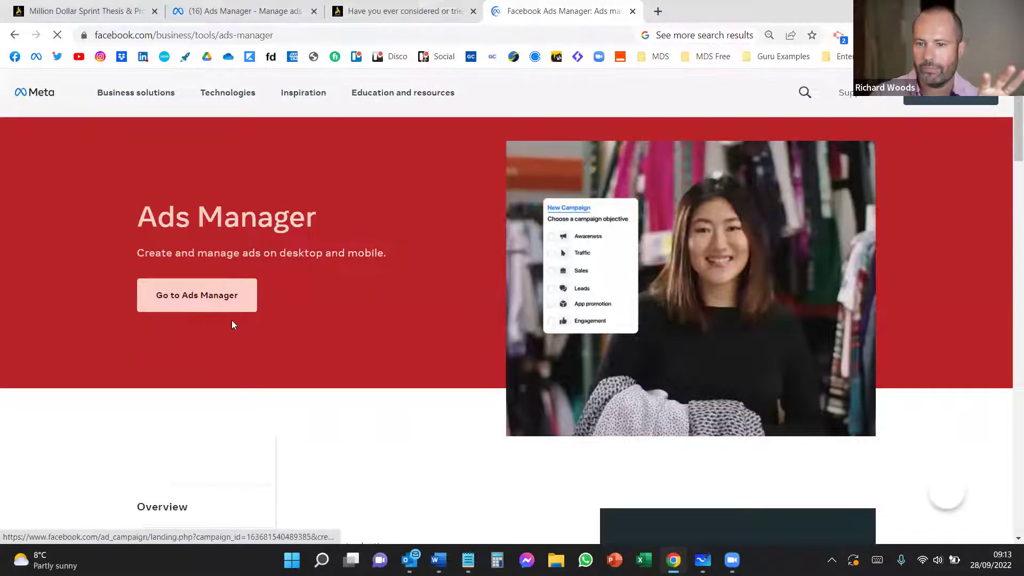
scroll(234, 321, down, 1)
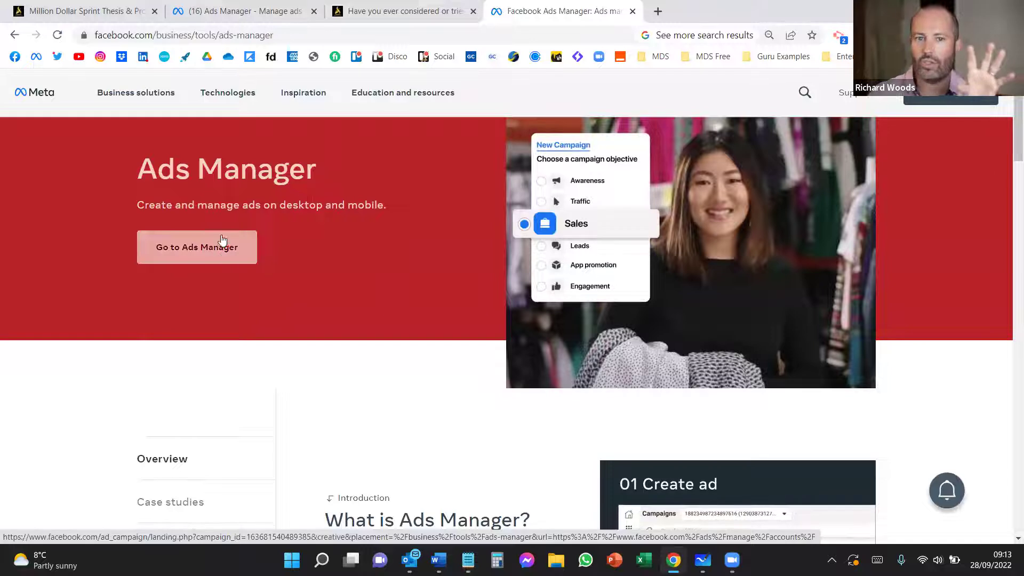
click(196, 11)
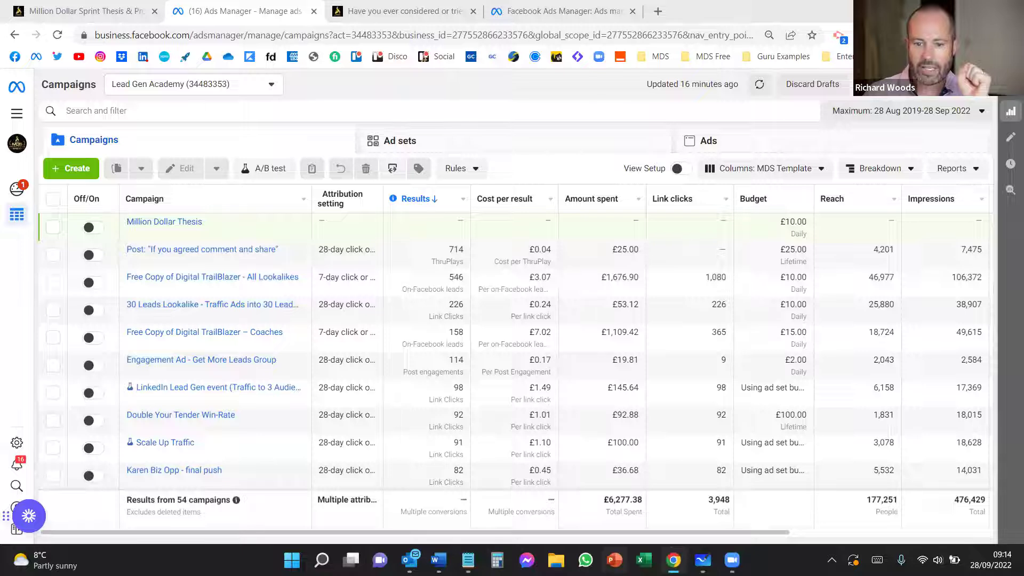
Switch to Microsoft Whiteboard and draw a box containing four text lines, with an arrow rising diagonally from it.
click(703, 560)
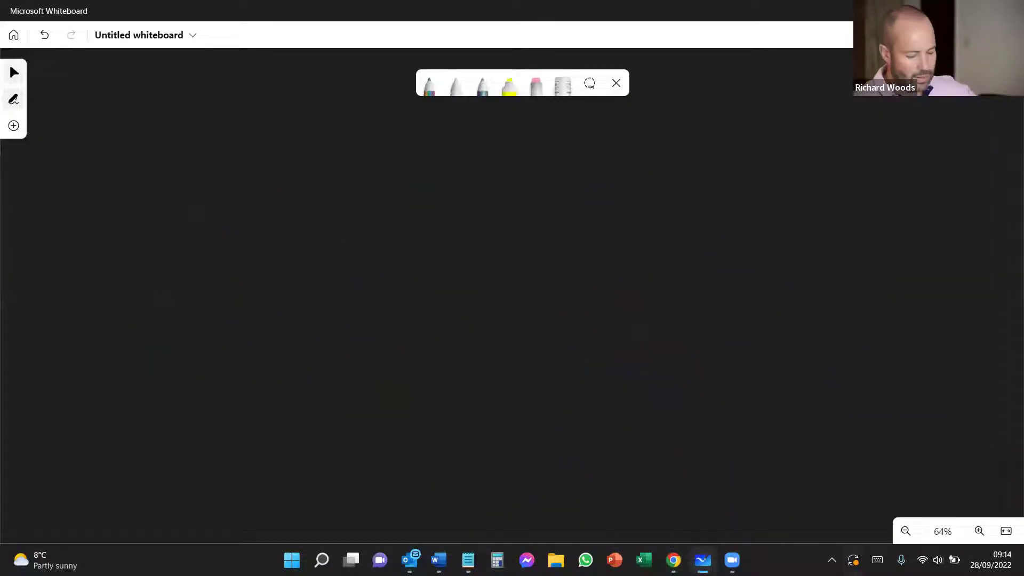
mouse_move(216, 337)
mouse_down()
mouse_move(202, 428)
mouse_move(360, 378)
mouse_move(206, 417)
mouse_up()
drag(255, 351, 334, 356)
drag(244, 368, 323, 370)
drag(259, 382, 318, 385)
drag(260, 398, 294, 405)
mouse_move(308, 328)
mouse_down()
mouse_move(385, 208)
mouse_move(415, 216)
mouse_up()
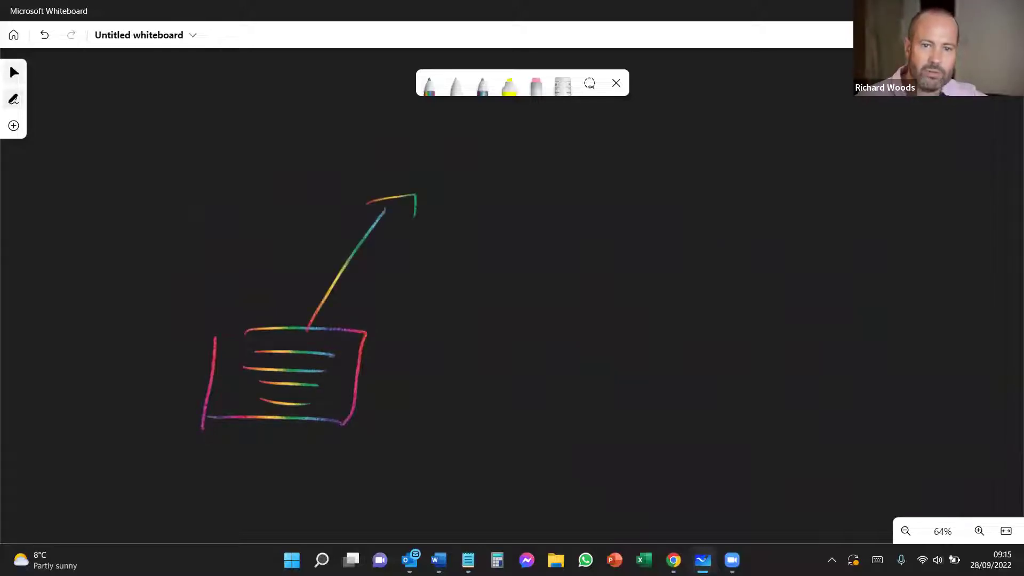
Handwrite "FB" above the head of the diagonal arrow.
drag(429, 160, 429, 177)
mouse_move(413, 151)
mouse_down()
mouse_move(459, 149)
mouse_move(446, 164)
mouse_up()
drag(472, 159, 501, 173)
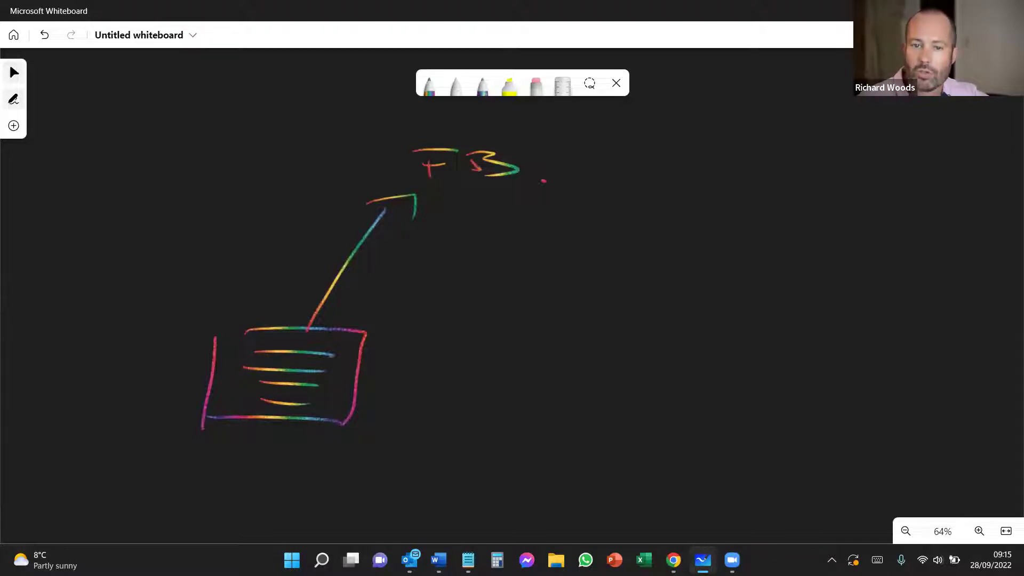
Draw a long arrow from "FB" to a new box with "LL" handwritten inside it.
mouse_move(543, 180)
mouse_down()
mouse_move(760, 192)
mouse_move(711, 206)
mouse_up()
mouse_move(796, 181)
mouse_down()
mouse_move(783, 202)
mouse_move(822, 209)
mouse_up()
mouse_move(858, 182)
mouse_down()
mouse_move(842, 210)
mouse_move(874, 212)
mouse_up()
drag(772, 162, 733, 233)
mouse_move(766, 153)
mouse_down()
mouse_move(920, 161)
mouse_move(886, 255)
mouse_up()
drag(717, 231, 883, 253)
Draw a column of short horizontal lines beneath the "LL" box to represent a list.
mouse_move(758, 256)
mouse_down()
mouse_move(834, 261)
mouse_move(833, 274)
mouse_up()
drag(783, 281, 842, 288)
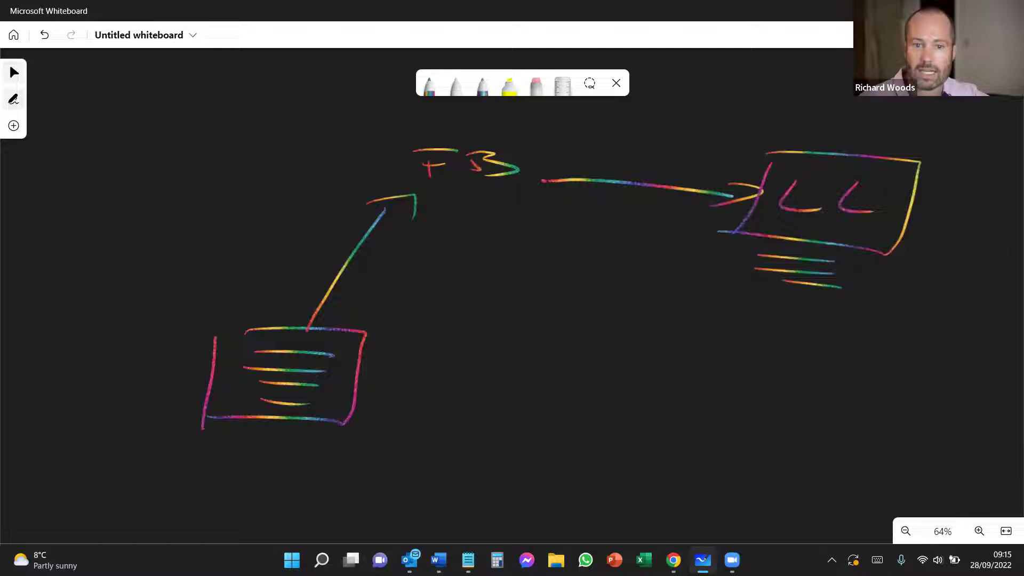
drag(777, 295, 824, 299)
mouse_move(764, 305)
mouse_down()
mouse_move(805, 308)
mouse_move(799, 319)
mouse_up()
drag(768, 335, 803, 340)
drag(748, 353, 807, 366)
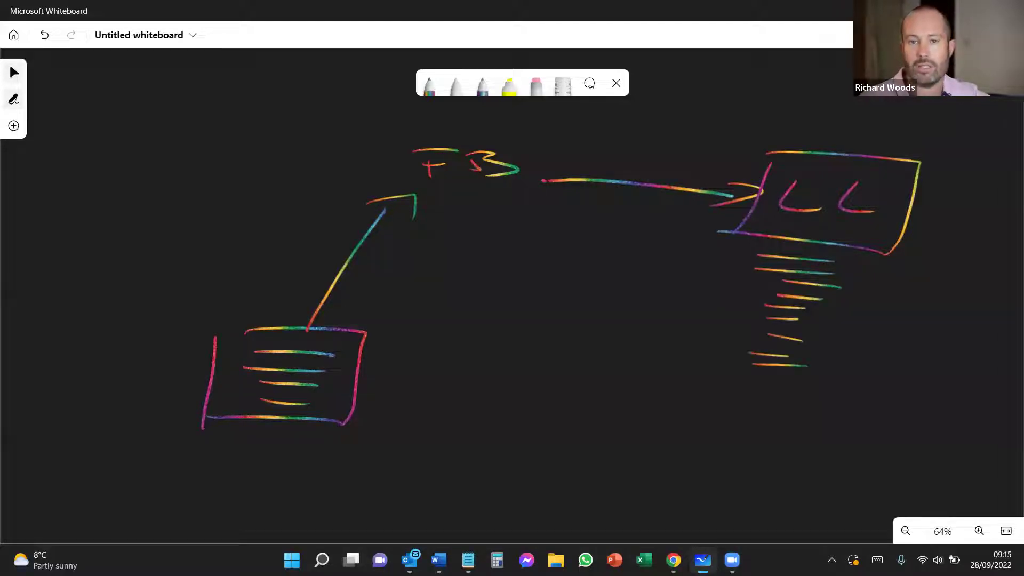
Outline the list of lines under the "LL" box and draw an arrow pointing to it from the lower left.
mouse_move(643, 360)
mouse_down()
mouse_move(806, 250)
mouse_move(717, 380)
mouse_move(655, 369)
mouse_up()
drag(532, 451, 671, 411)
drag(644, 405, 680, 419)
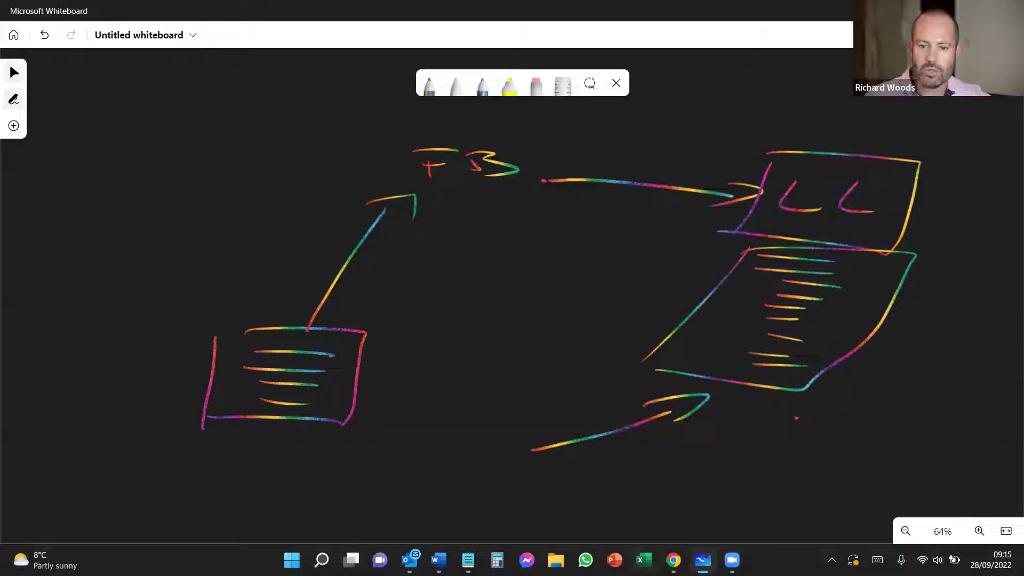
Switch back to Ads Manager in Chrome and create a new campaign with the Leads objective.
mouse_move(673, 560)
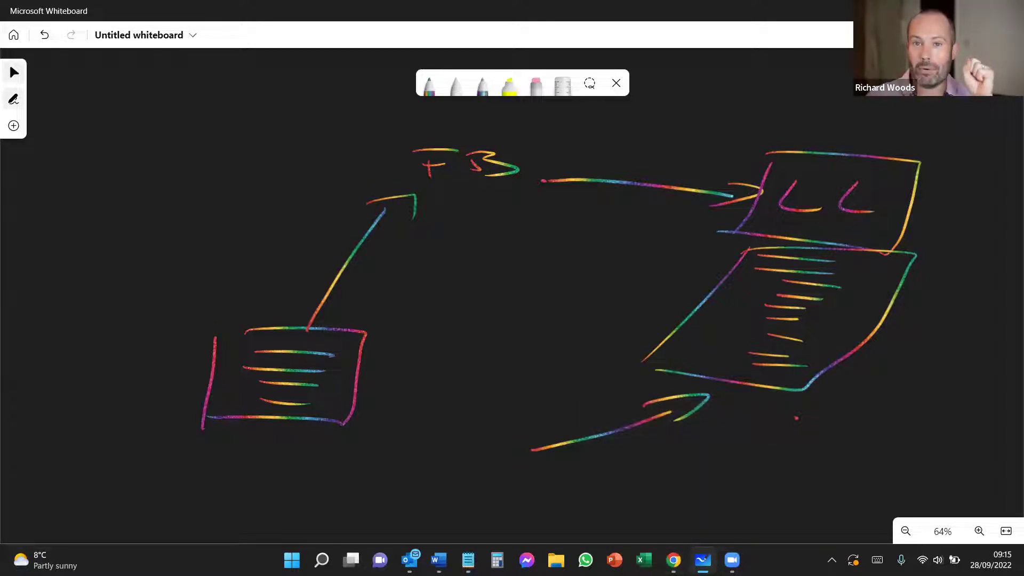
mouse_move(732, 560)
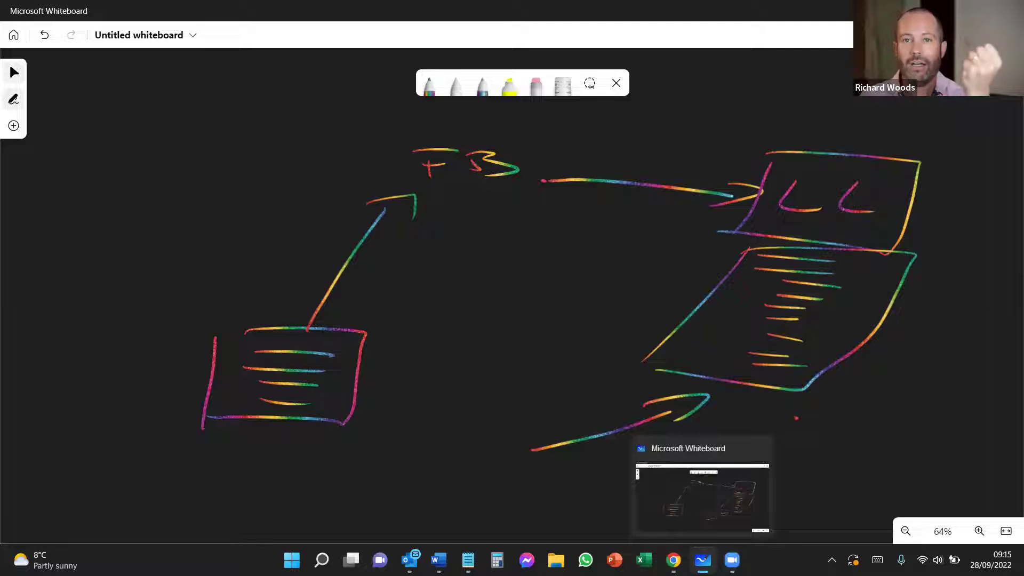
click(674, 560)
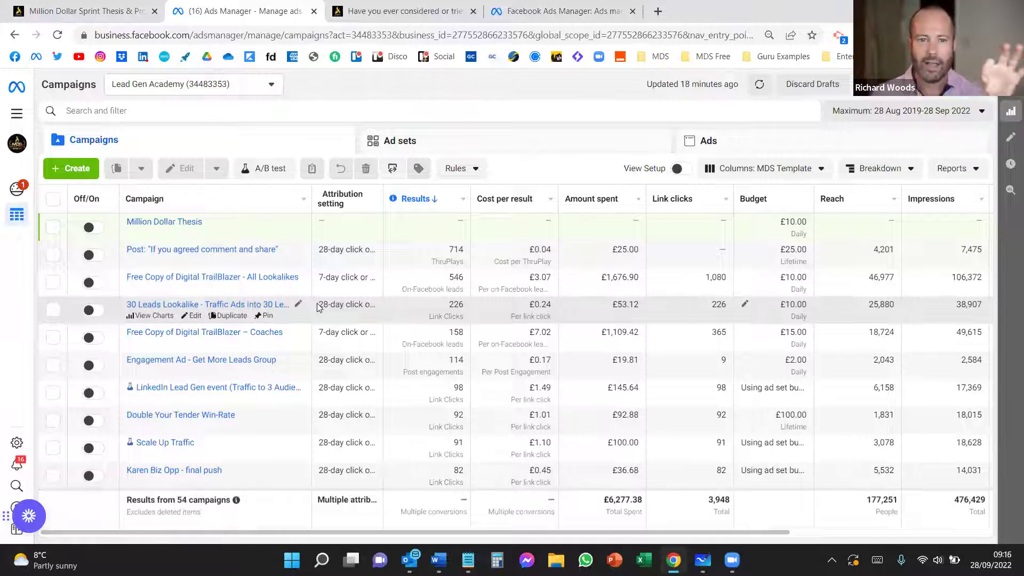
mouse_move(89, 190)
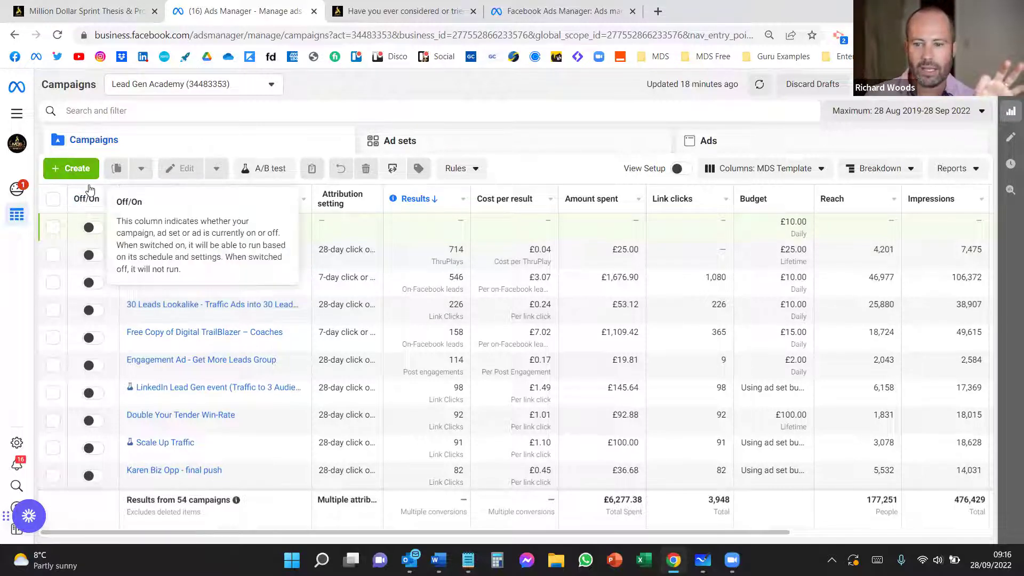
click(73, 174)
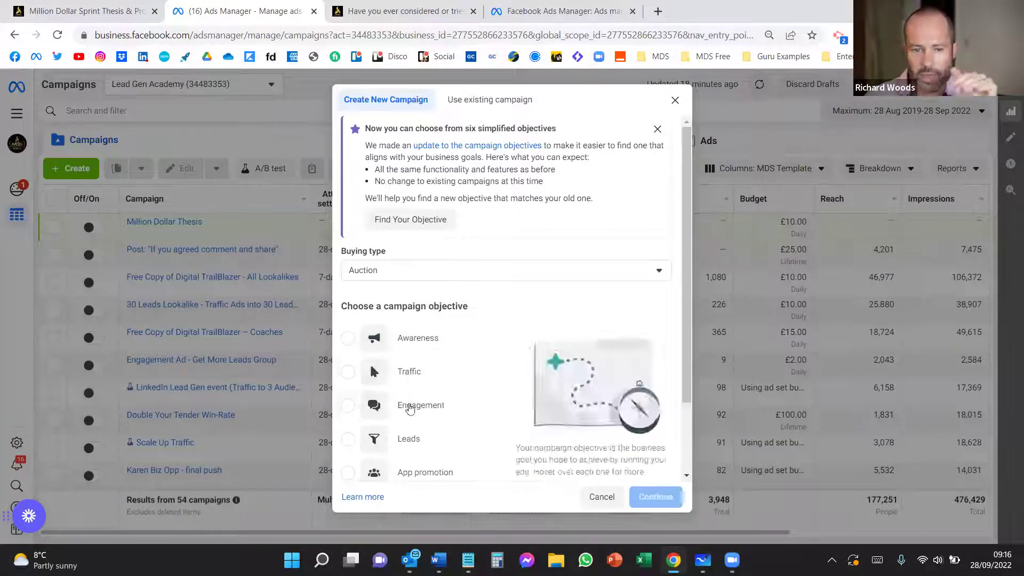
scroll(411, 469, down, 2)
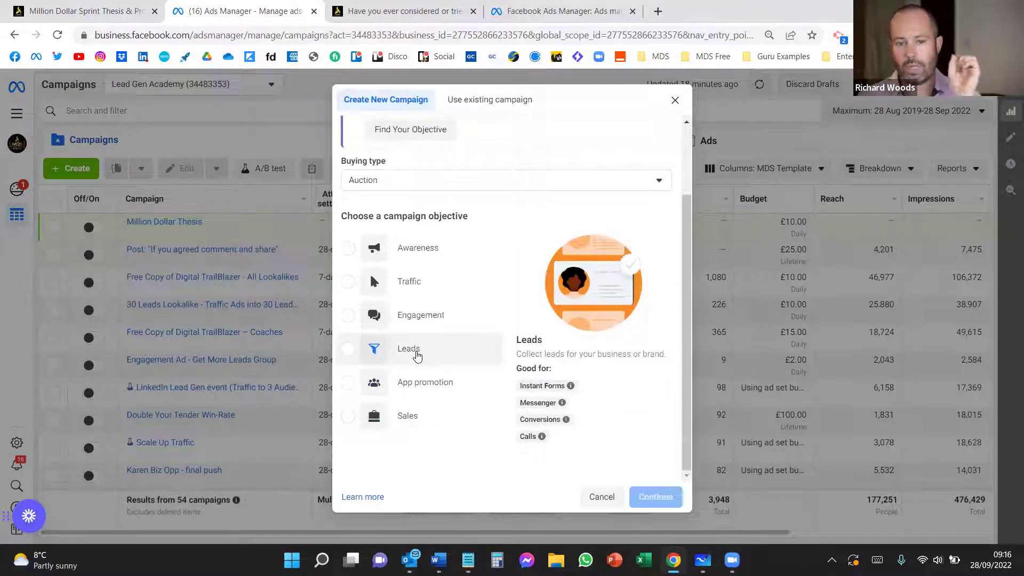
click(418, 353)
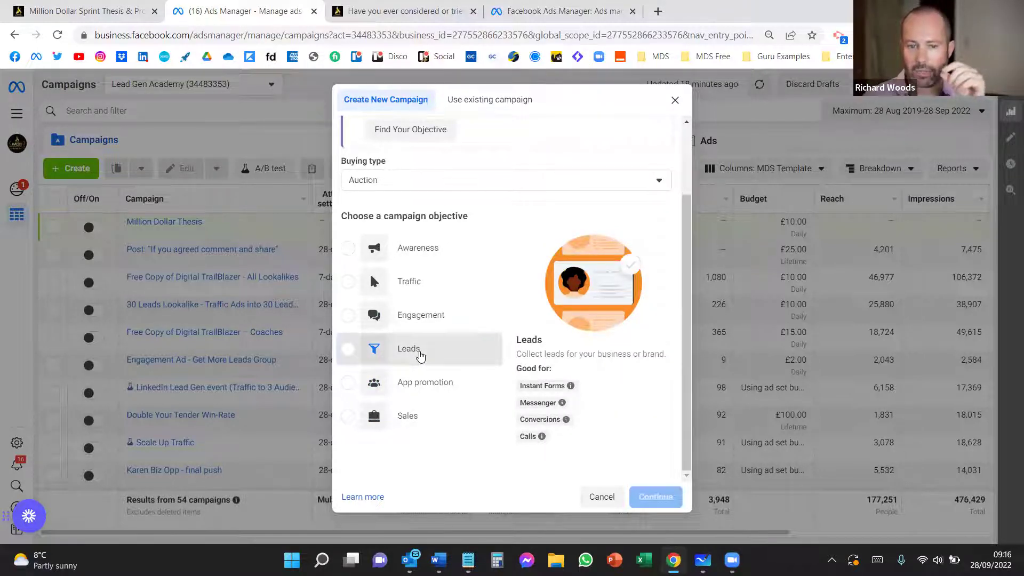
click(662, 497)
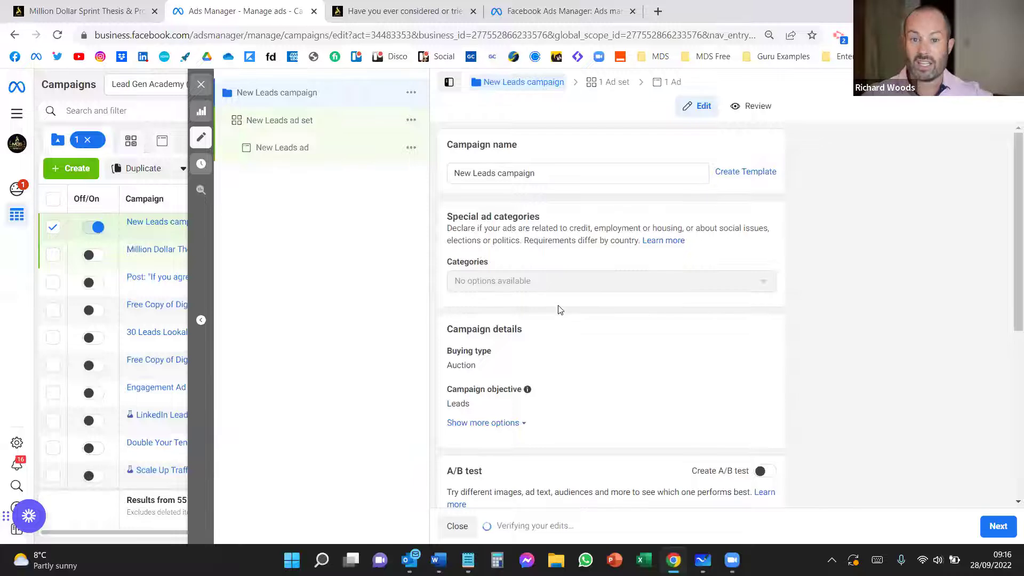
Name the campaign "New Leads campaign ebook" and set its daily budget to £10.00.
click(547, 172)
text(ebook)
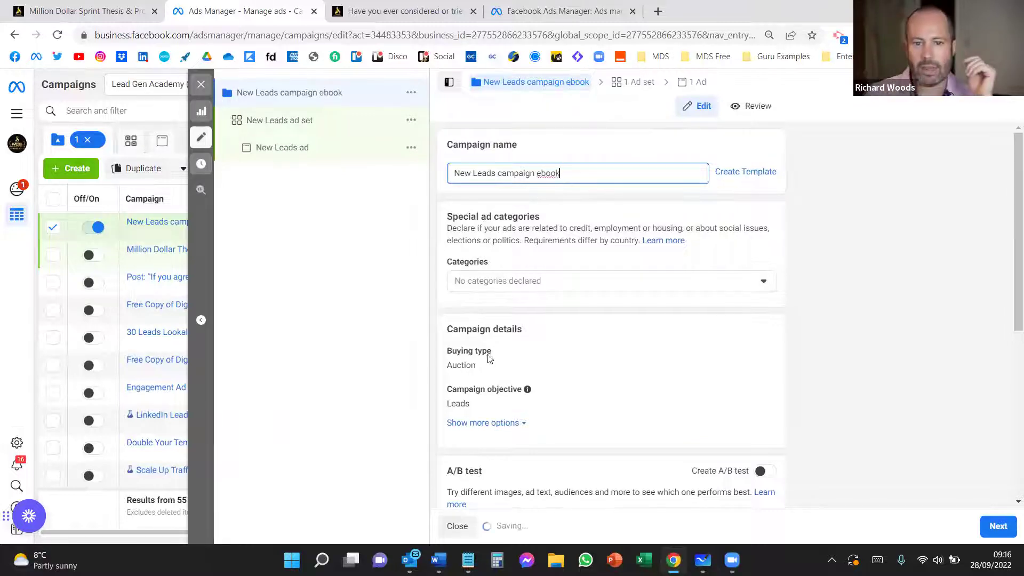
scroll(533, 282, down, 2)
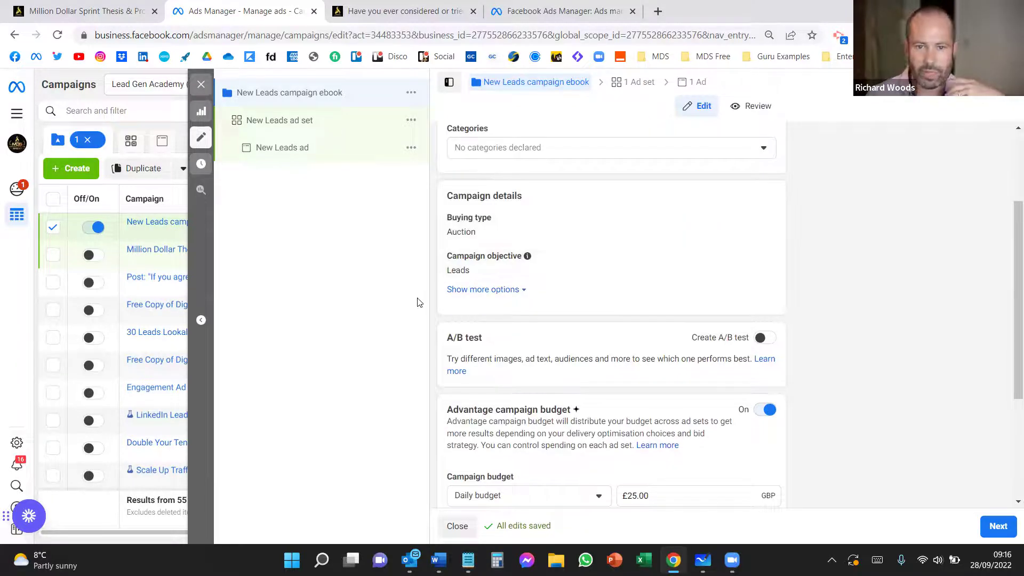
scroll(619, 383, down, 1)
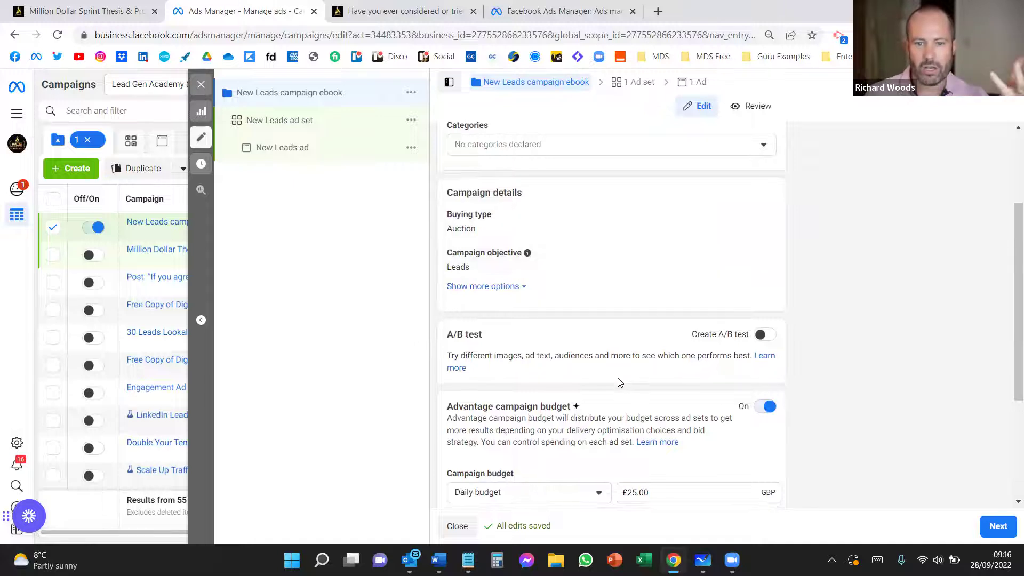
scroll(619, 382, down, 1)
scroll(618, 375, down, 2)
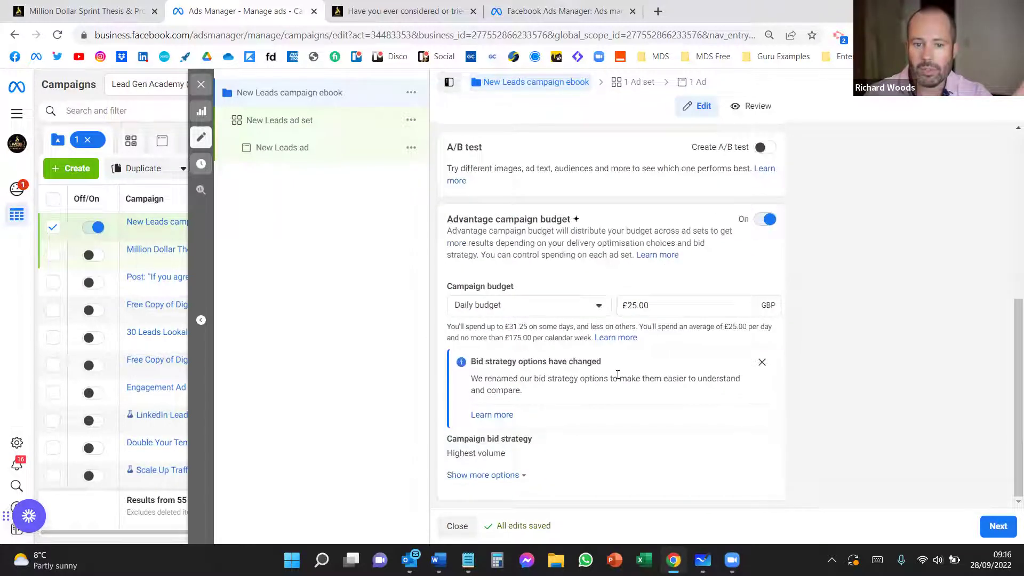
click(647, 304)
key(BackSpace)
text(10)
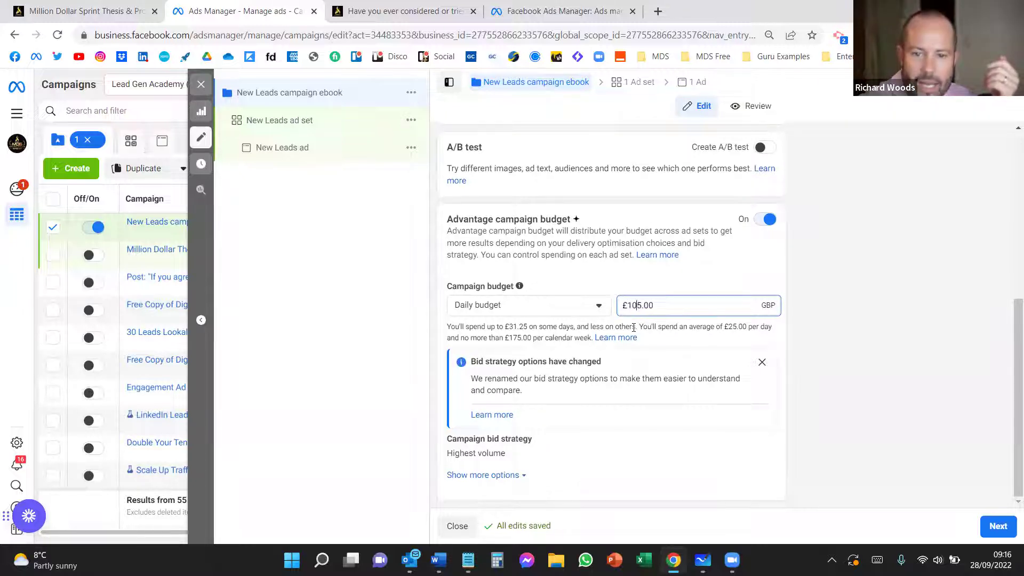
click(433, 271)
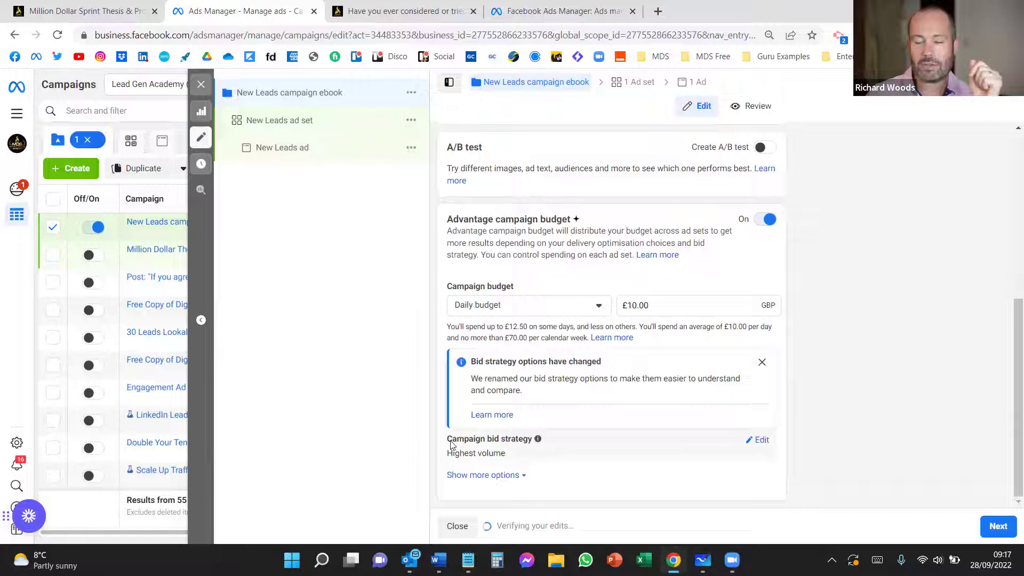
Continue to the ad set and change its Facebook Page to the one bearing the advertiser's own name.
mouse_move(538, 438)
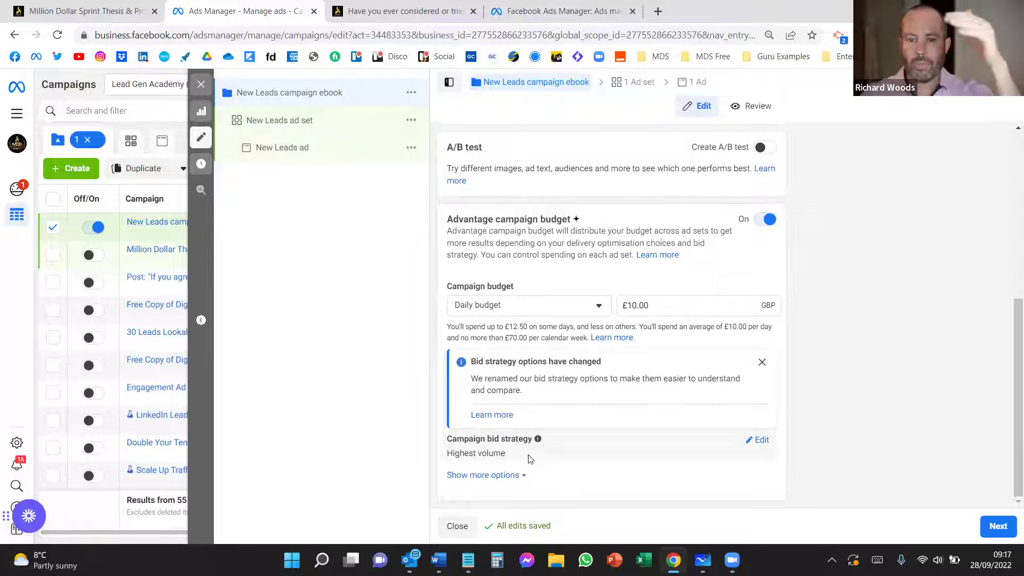
click(1000, 526)
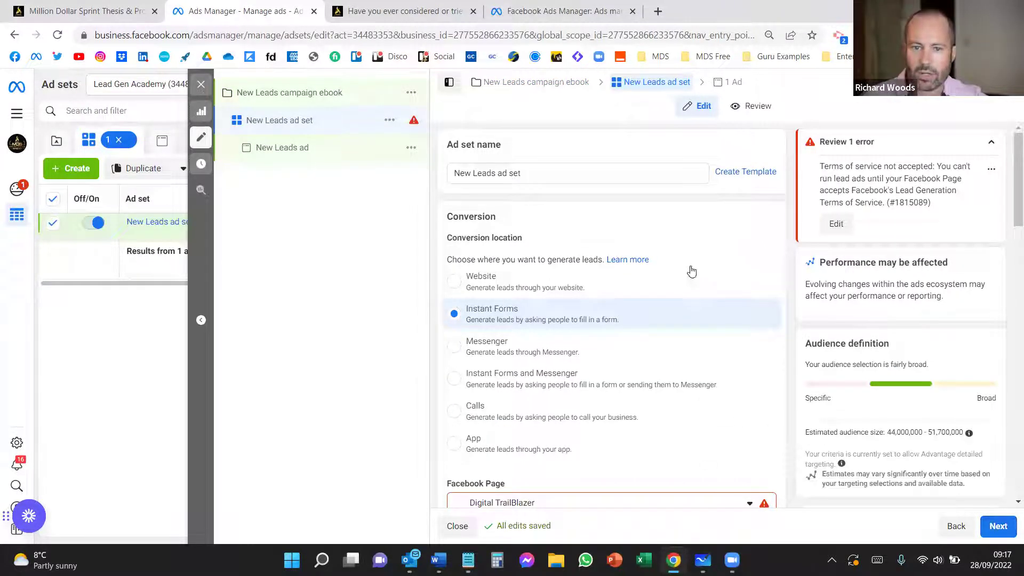
scroll(559, 311, down, 3)
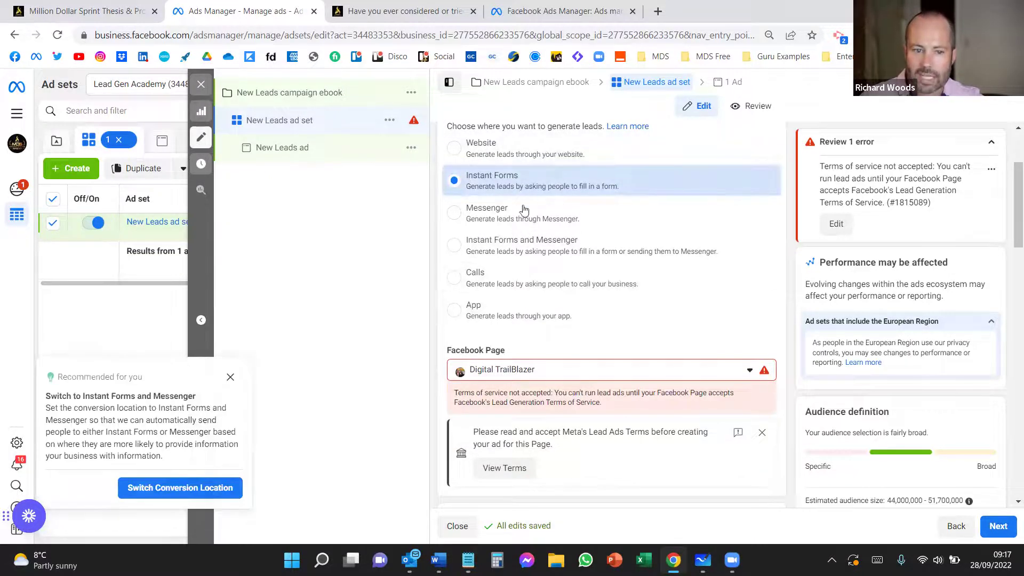
click(230, 377)
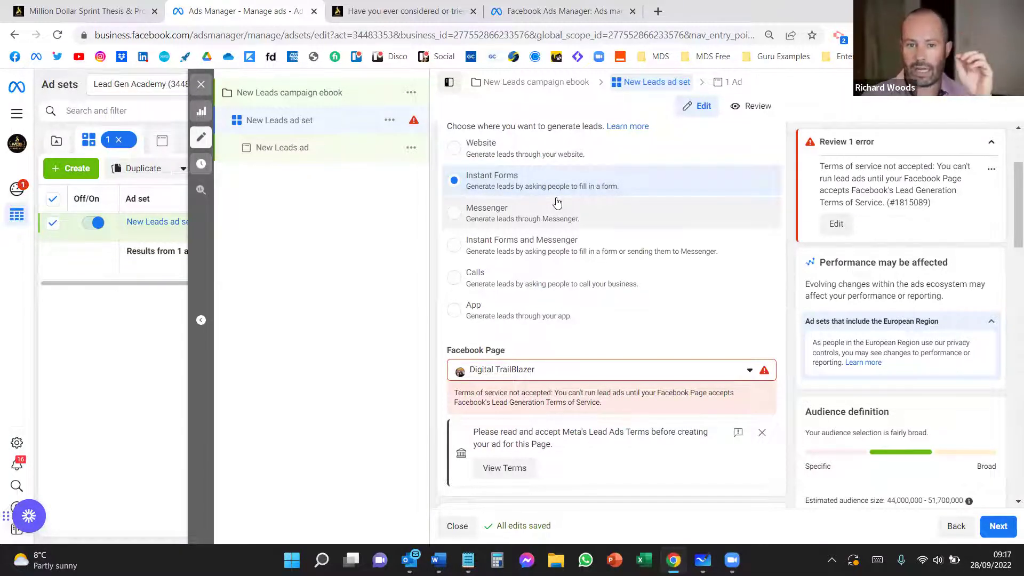
click(593, 375)
click(504, 427)
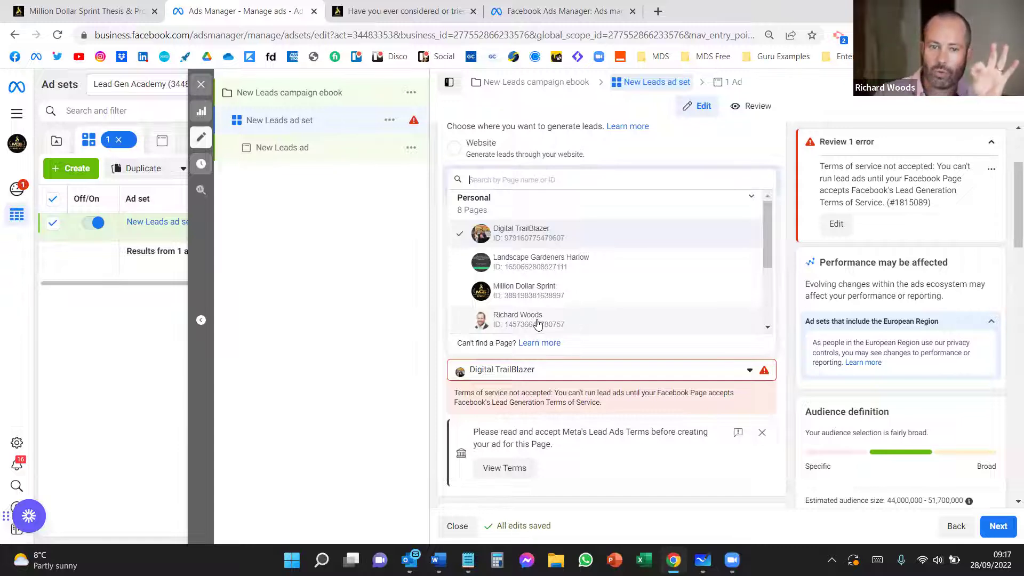
click(538, 319)
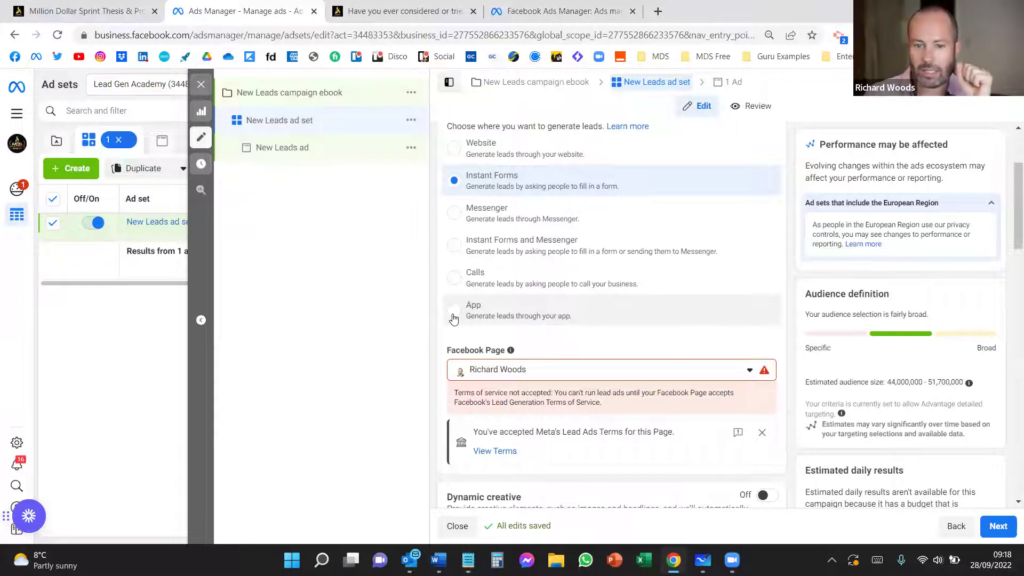
Start a new Custom Audience in the ad set's Audience section with Customer list as its source.
scroll(510, 282, down, 2)
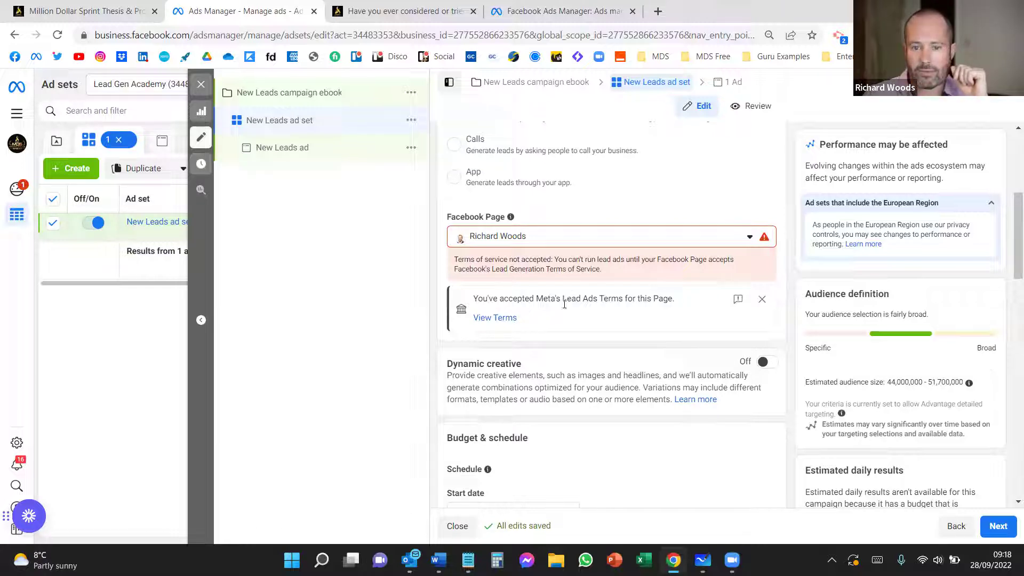
scroll(565, 304, down, 4)
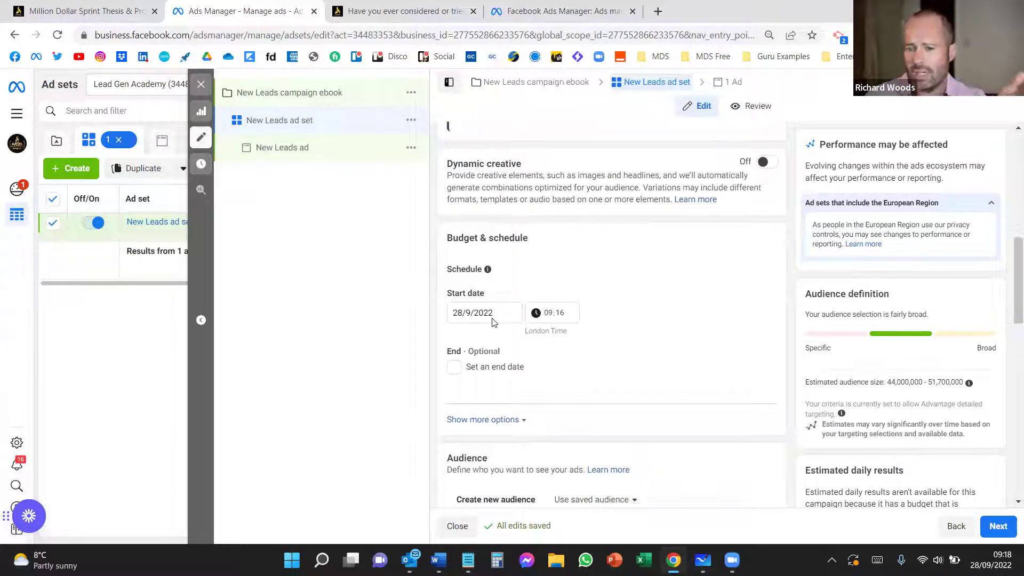
scroll(574, 356, down, 4)
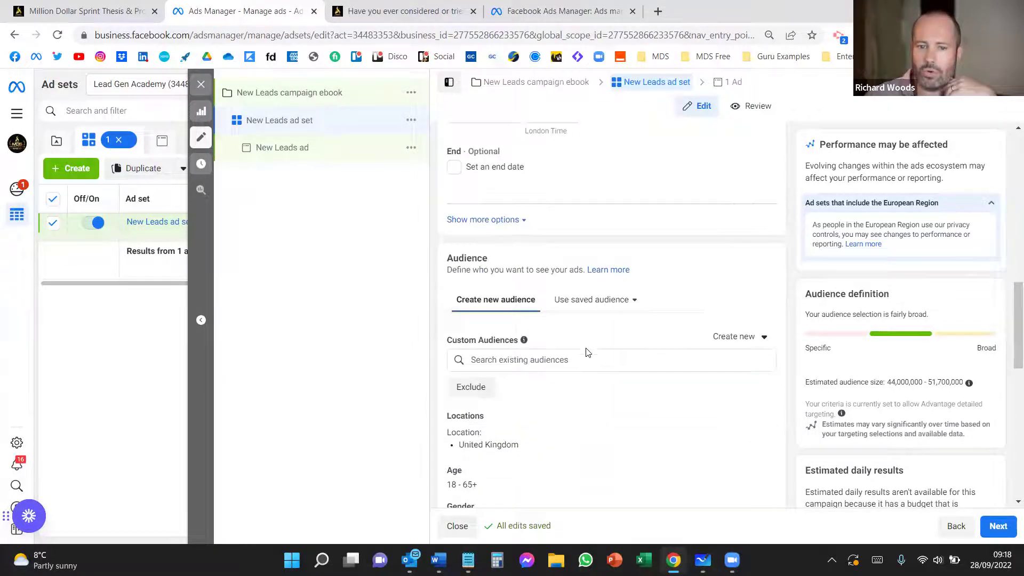
scroll(586, 355, down, 3)
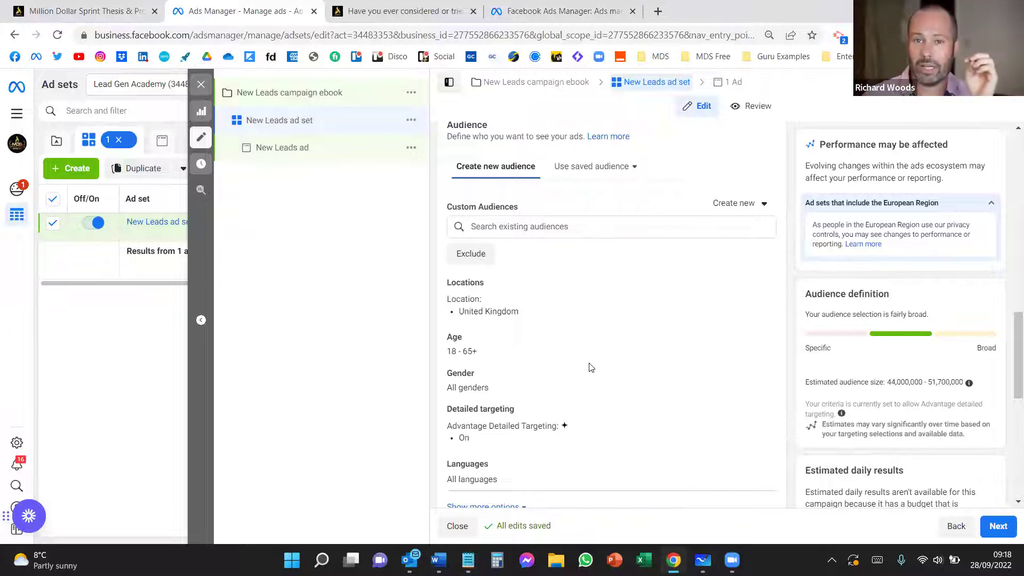
click(736, 205)
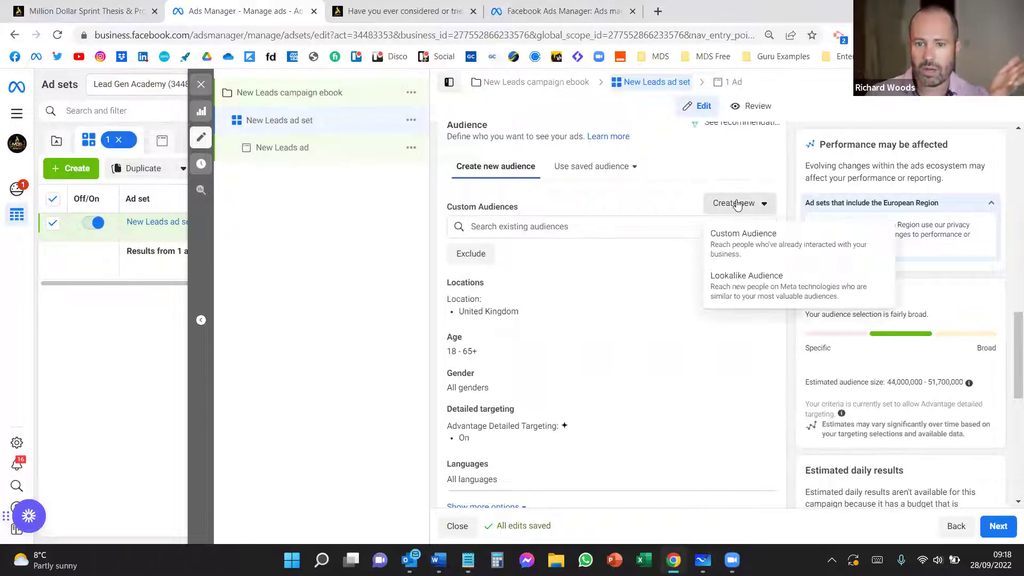
click(745, 246)
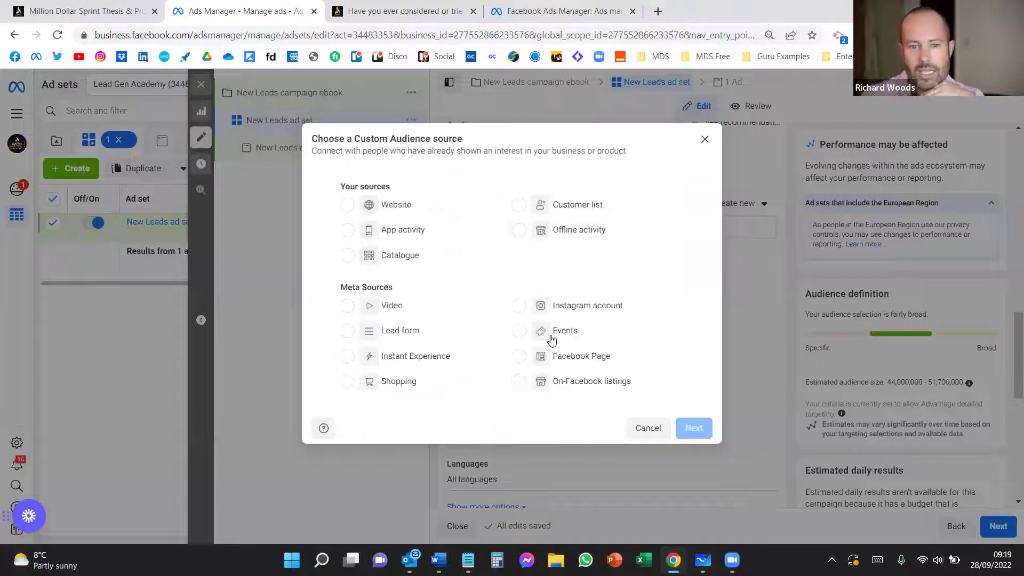
click(568, 208)
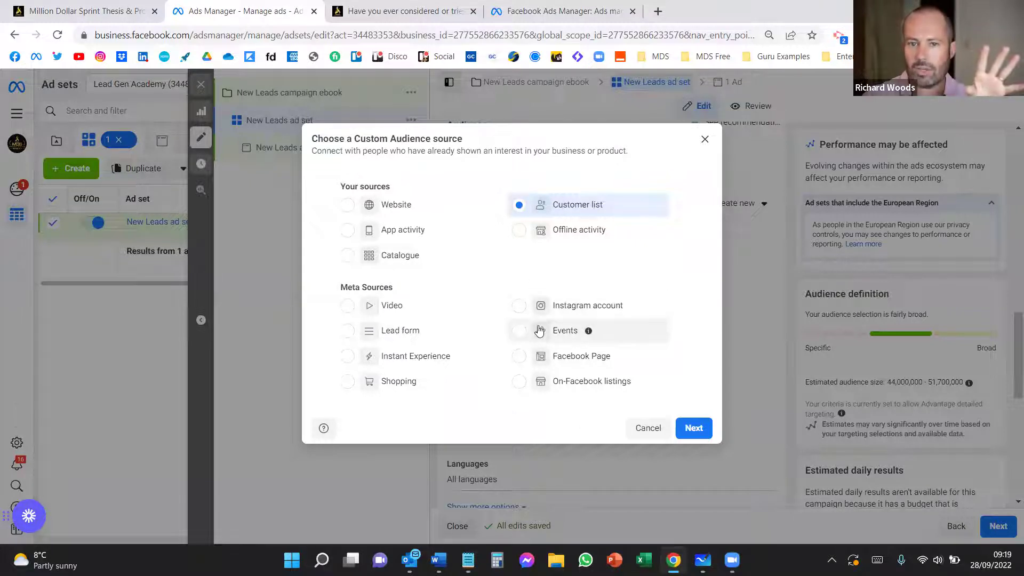
Continue to the customer list preparation, download the file template and open it in Excel.
click(694, 429)
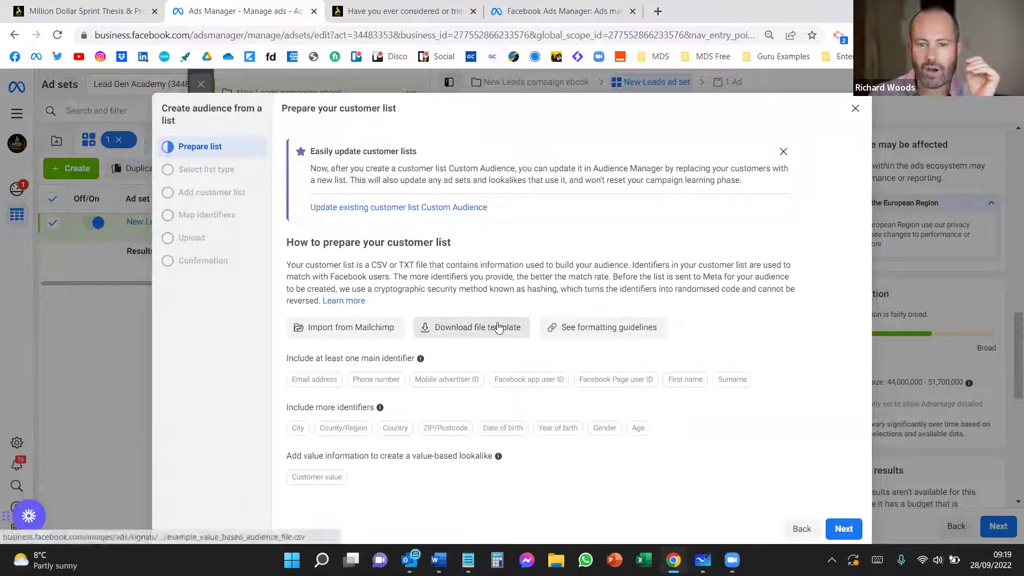
click(482, 326)
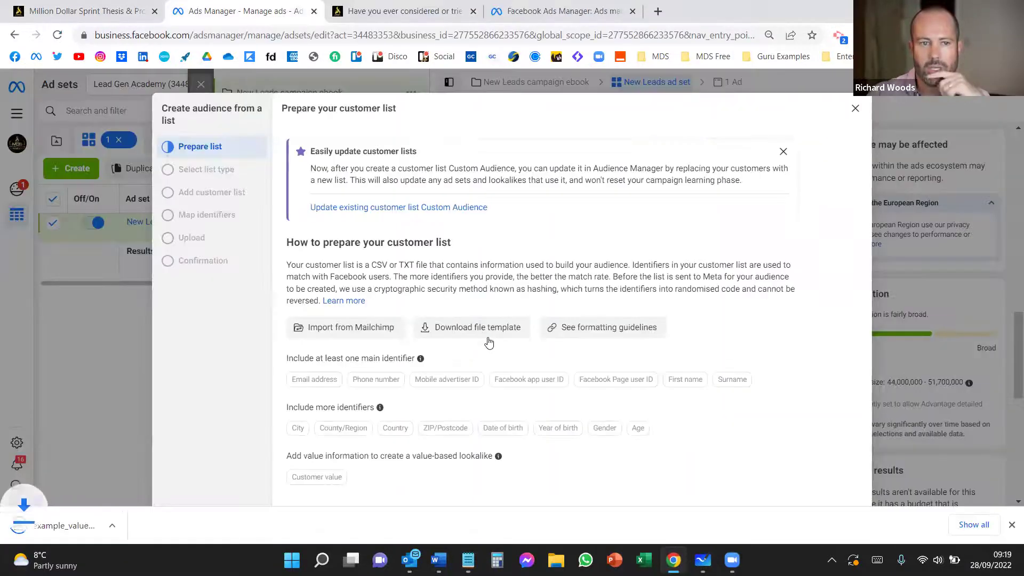
click(46, 527)
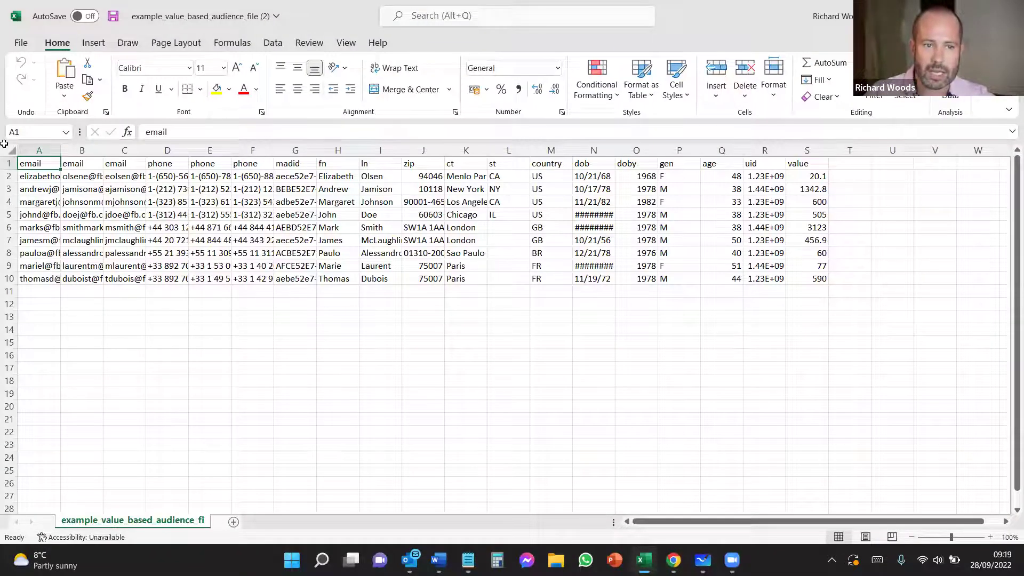
Auto-fit the width of all columns in the template sheet to their contents.
click(13, 151)
double_click(60, 150)
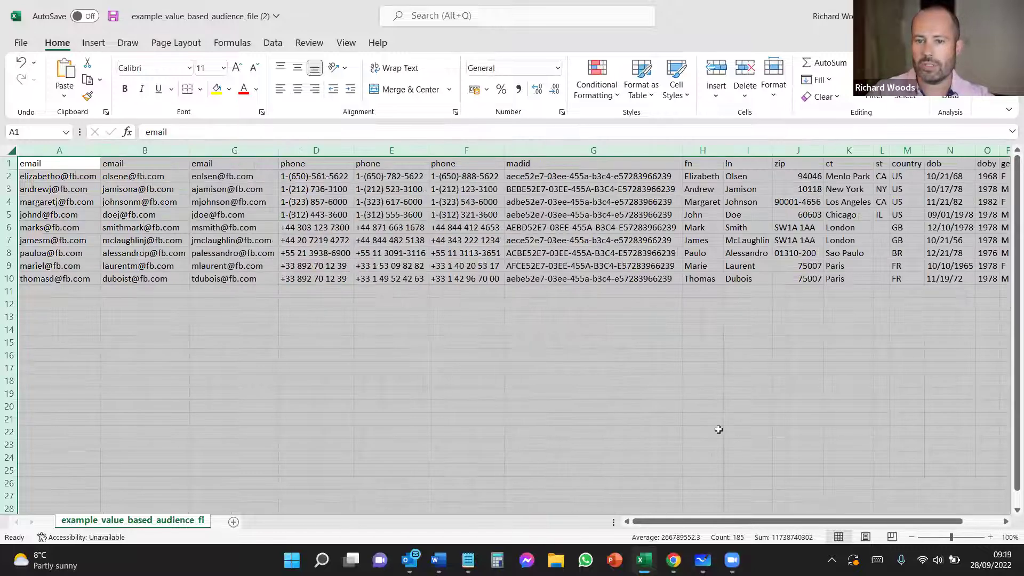
click(551, 393)
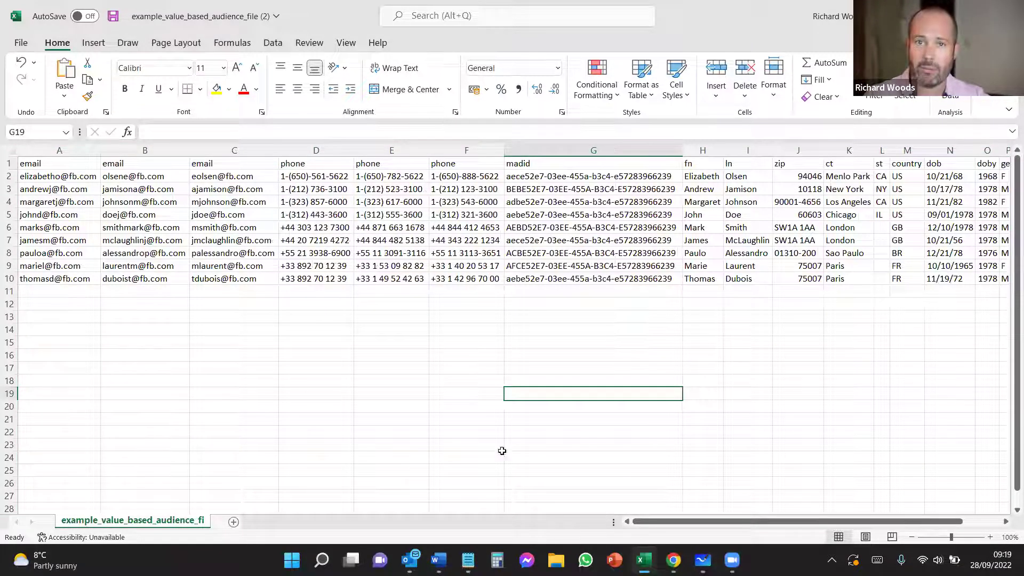
Delete the first two email columns and the last two phone columns, keeping one of each.
drag(70, 150, 122, 155)
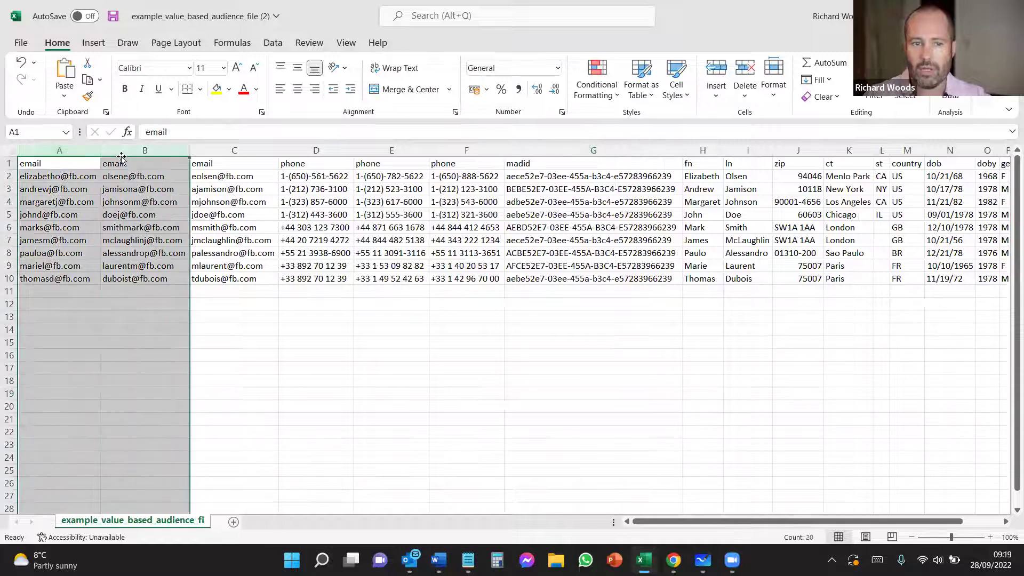
right_click(156, 302)
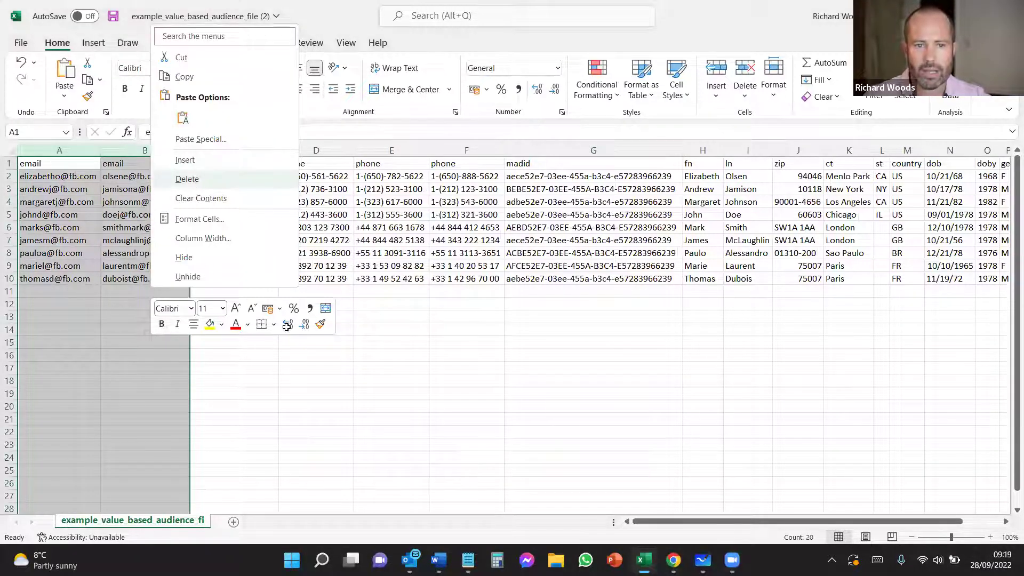
click(194, 181)
drag(249, 151, 291, 151)
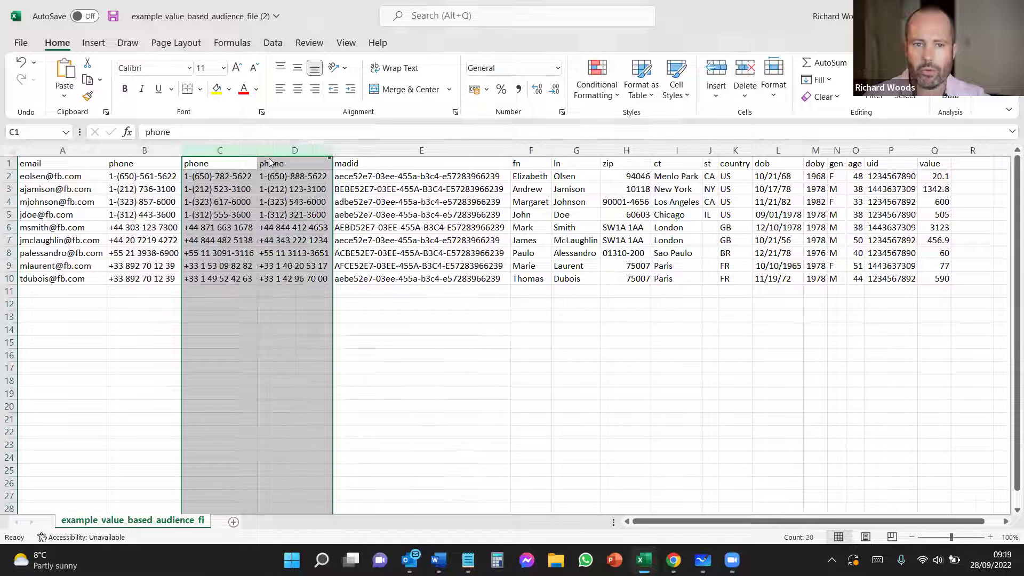
right_click(270, 152)
click(300, 312)
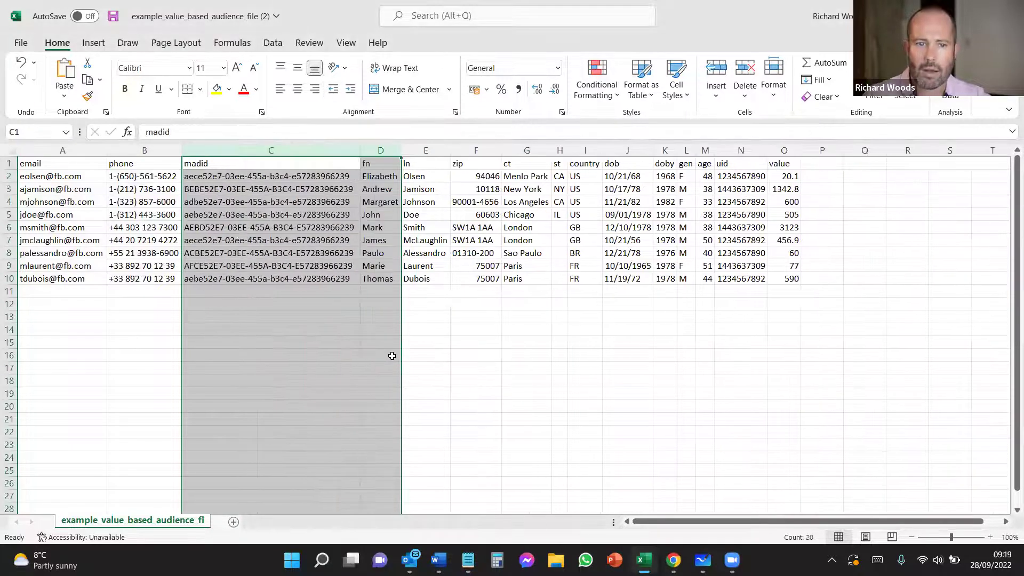
click(393, 354)
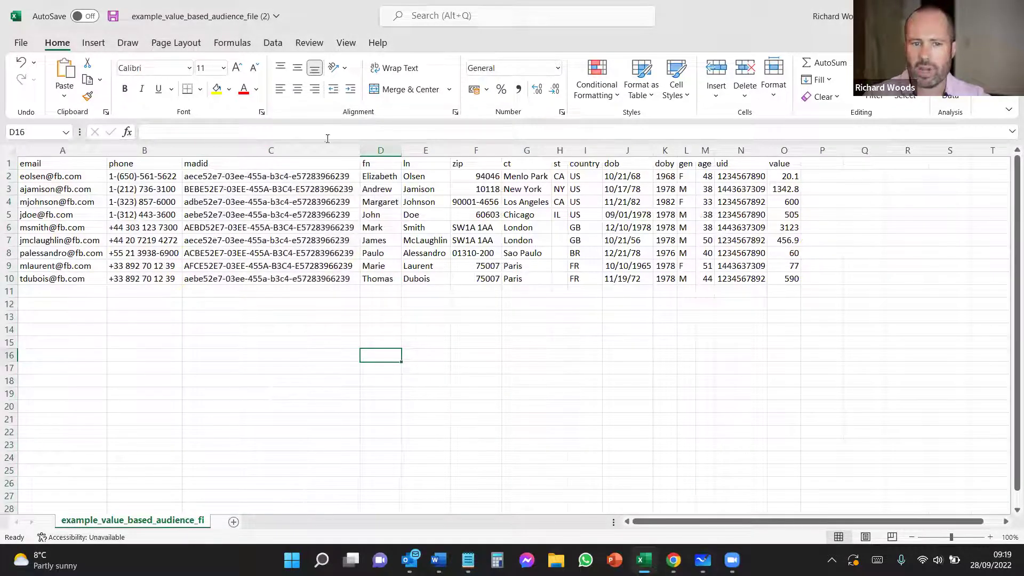
Delete the madid column from the template sheet.
click(249, 150)
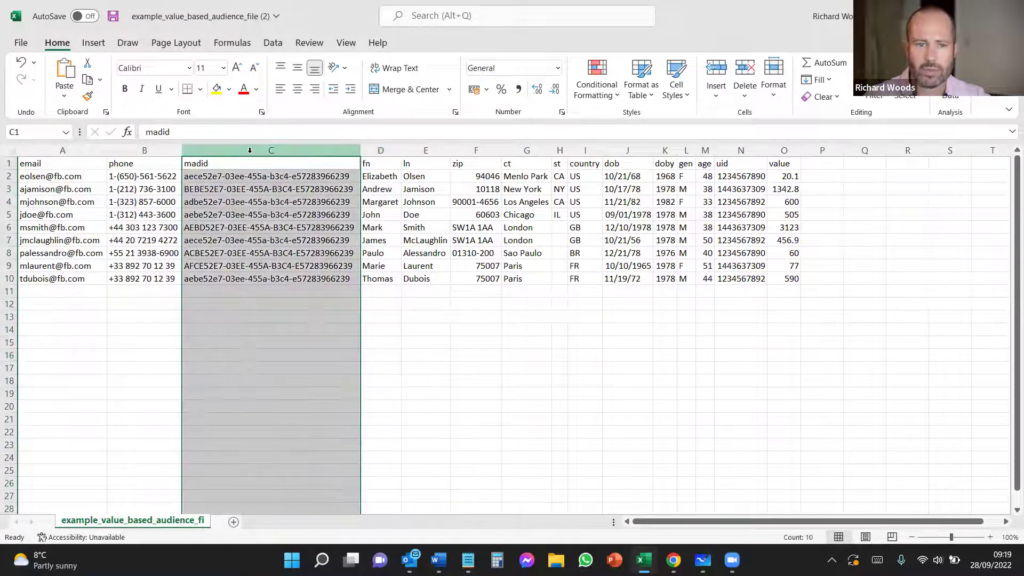
right_click(250, 151)
click(291, 307)
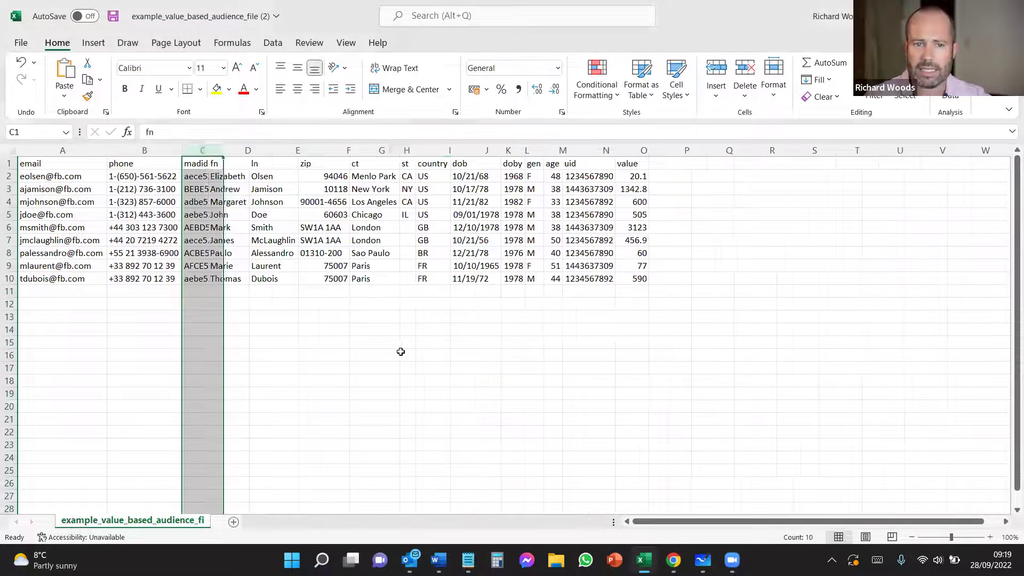
click(401, 352)
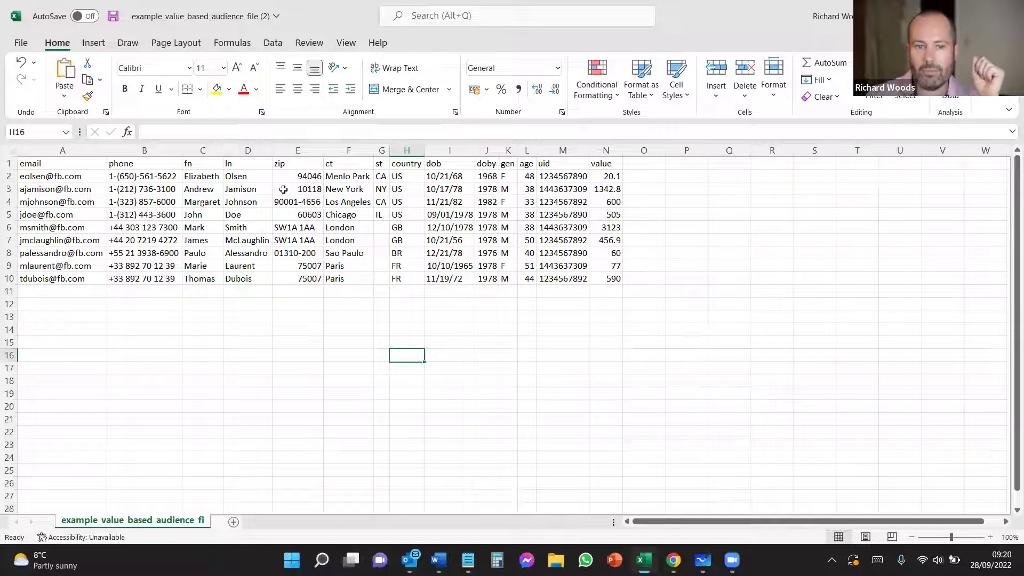
Delete all columns from zip through uid and save the file.
drag(297, 149, 557, 161)
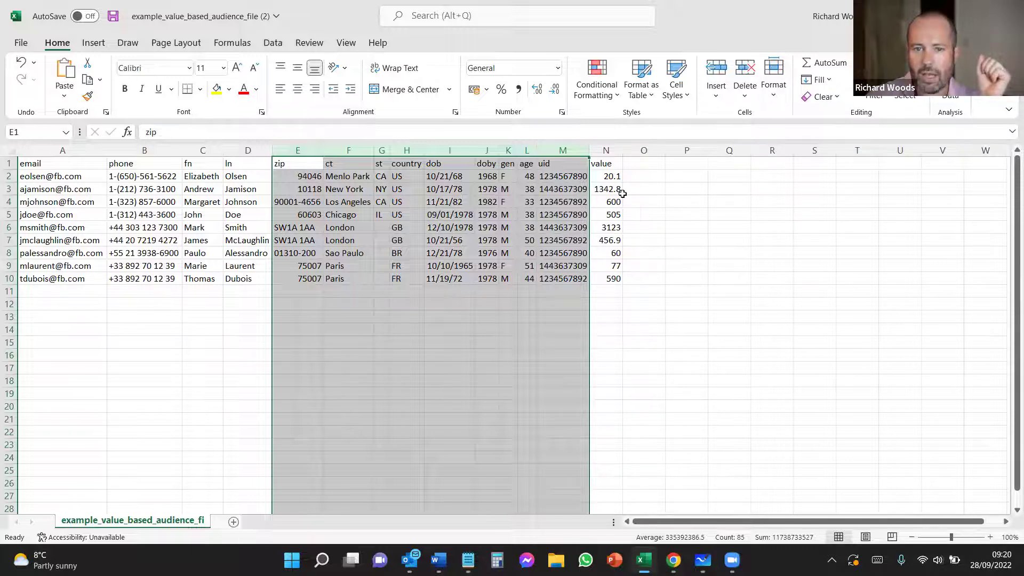
right_click(477, 212)
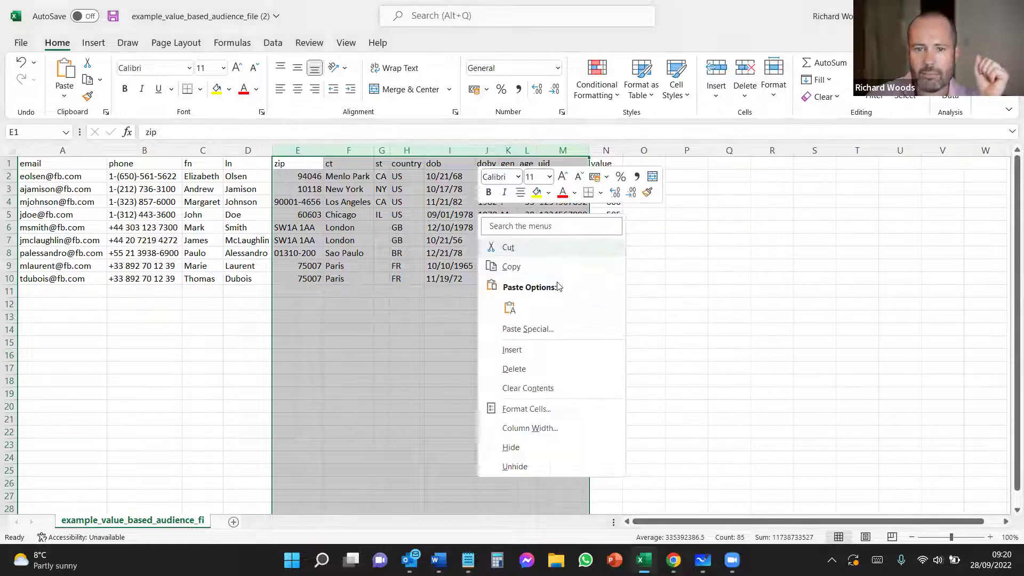
click(536, 368)
click(692, 288)
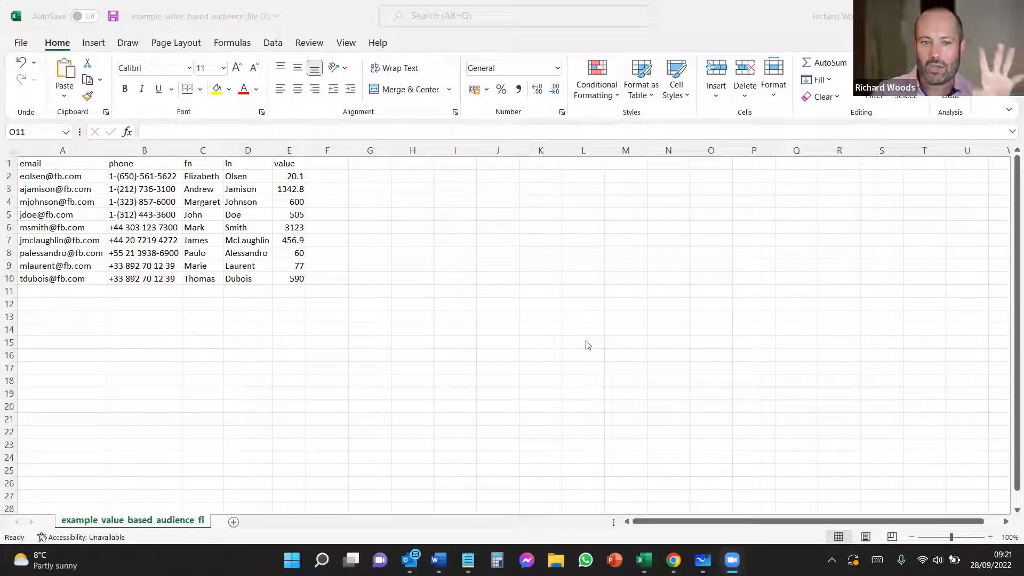
click(114, 16)
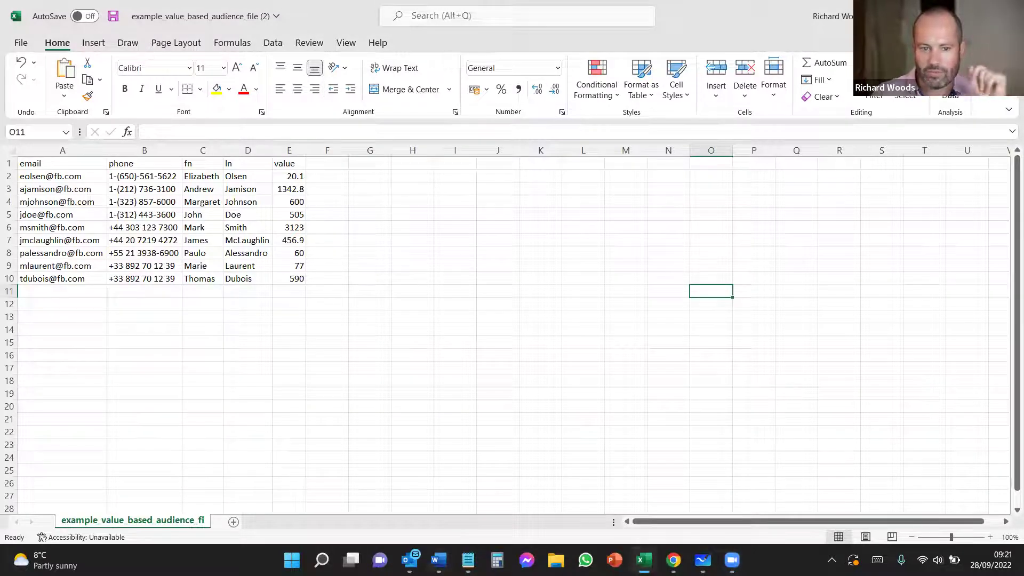
Switch back to Ads Manager in Chrome, declare that the list includes a customer value column, and continue to adding the list.
click(674, 555)
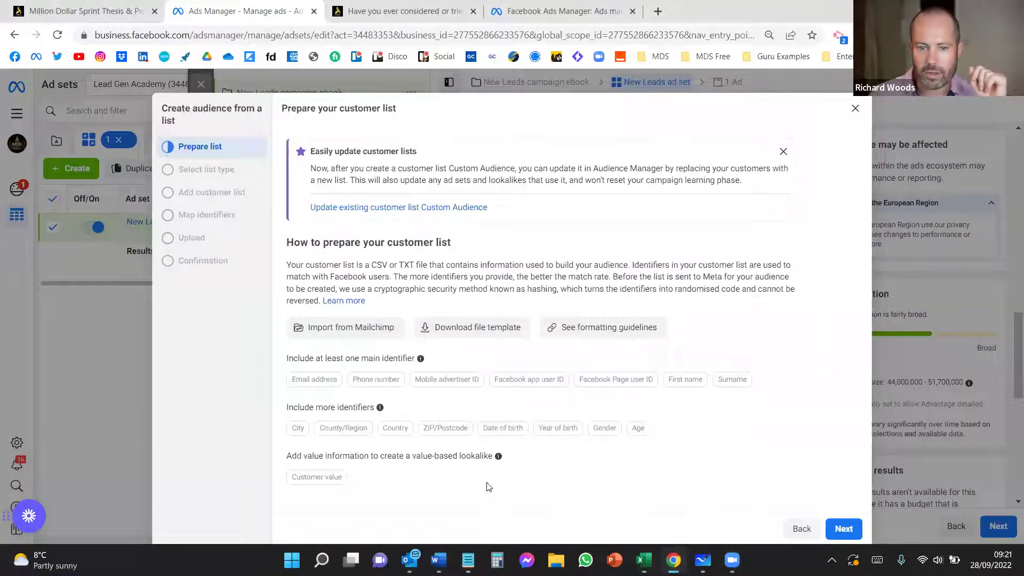
click(845, 527)
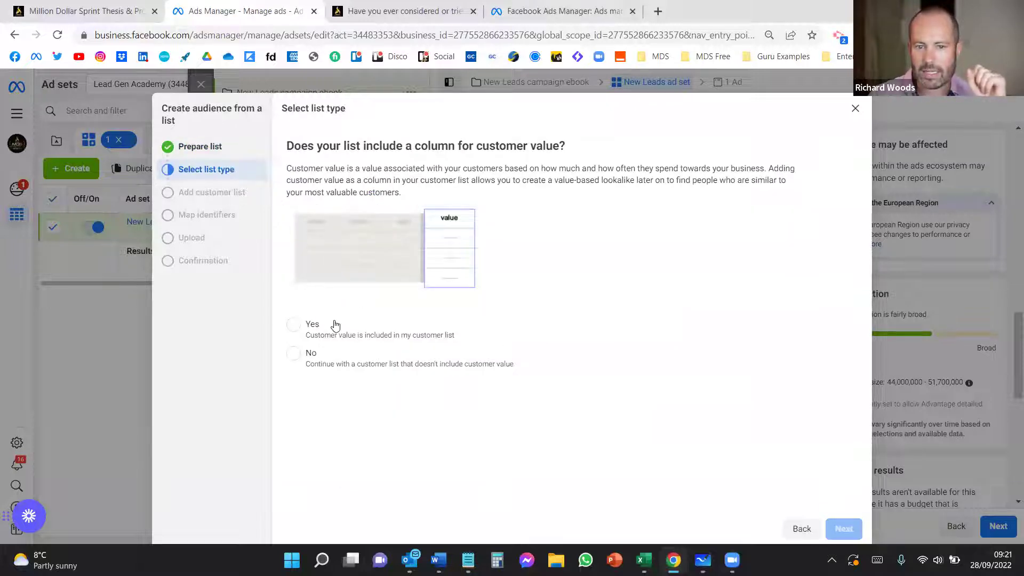
click(294, 354)
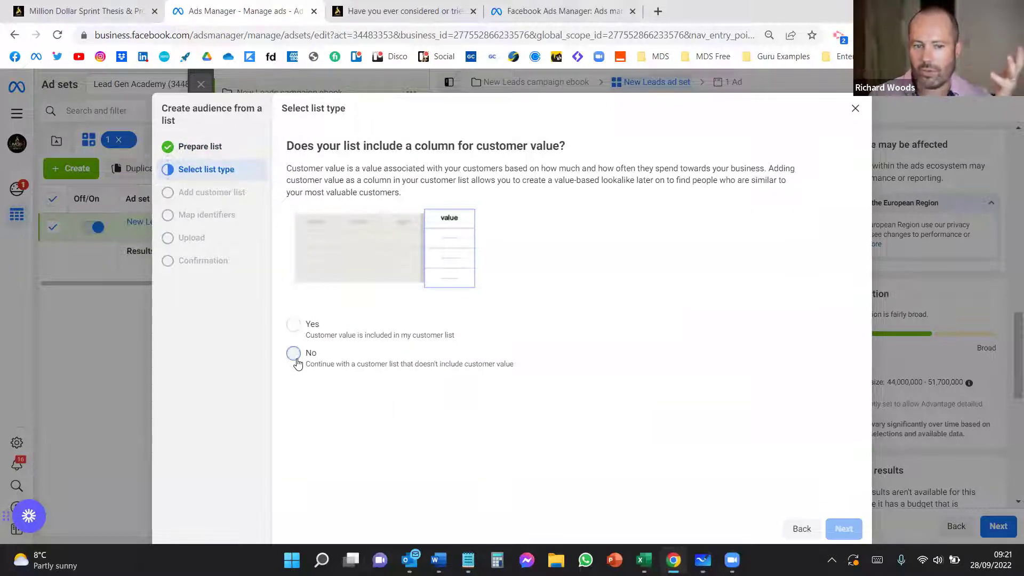
click(294, 324)
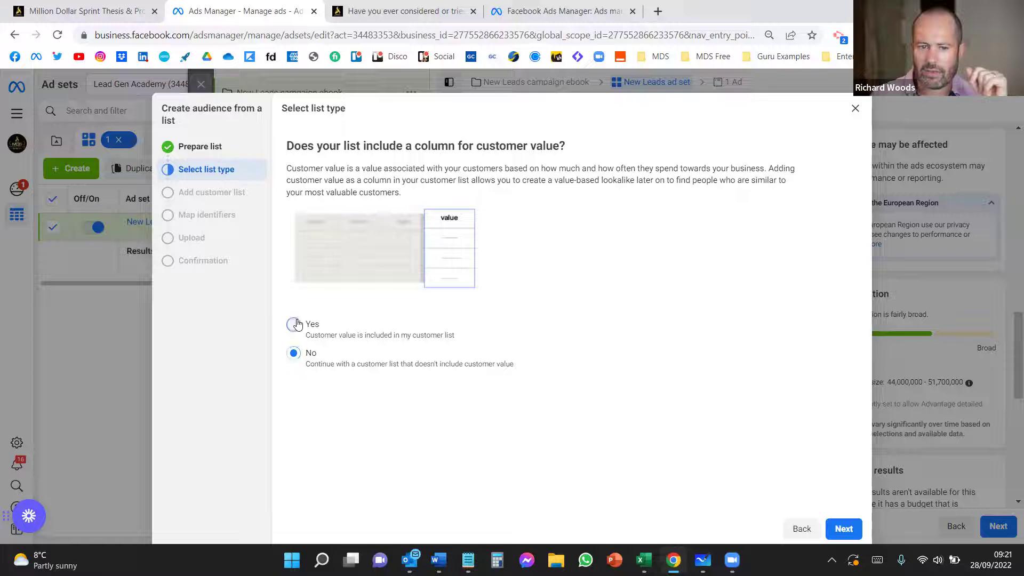
click(844, 529)
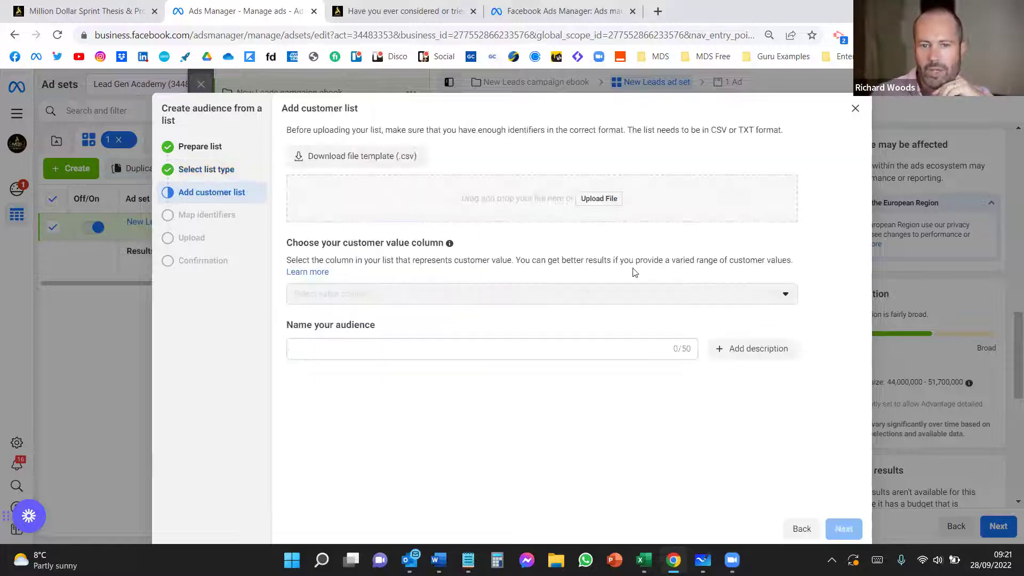
Upload "example_value_based_audience_file (2)" from the Downloads folder as the customer list.
click(616, 201)
click(250, 124)
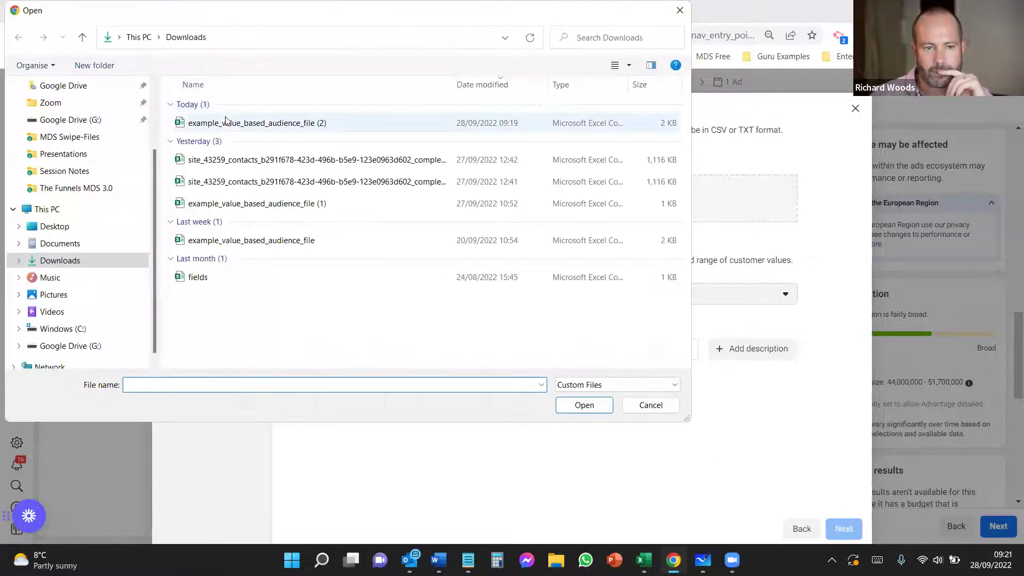
click(597, 407)
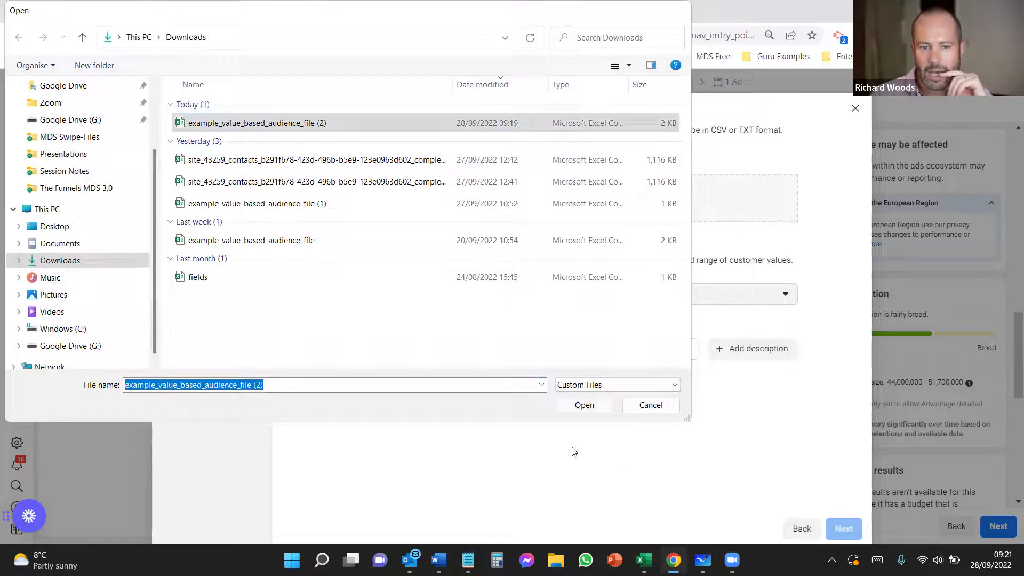
Replace the audience name with "mds cliuents".
click(450, 348)
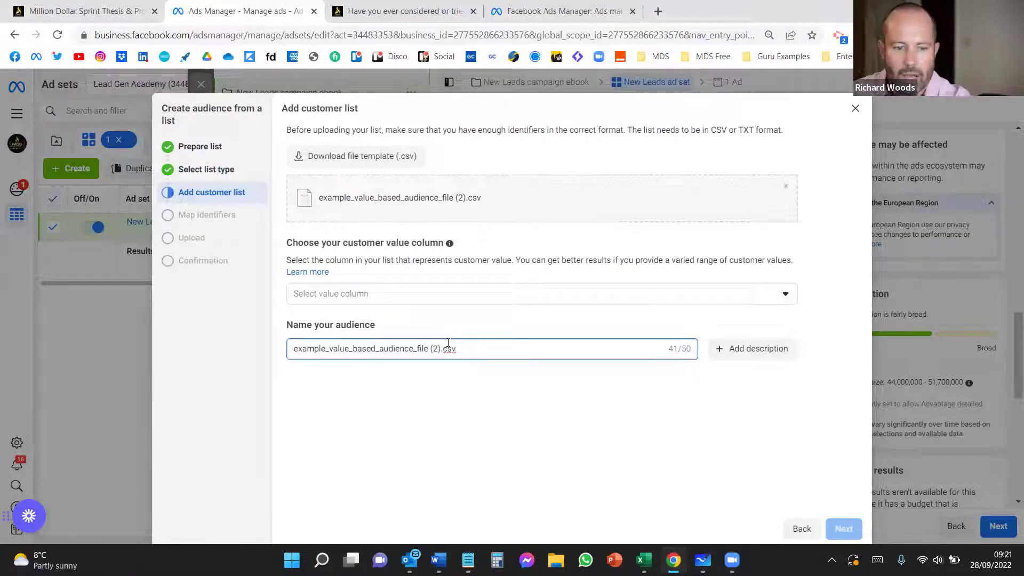
triple_click(448, 346)
text(mds cliuent)
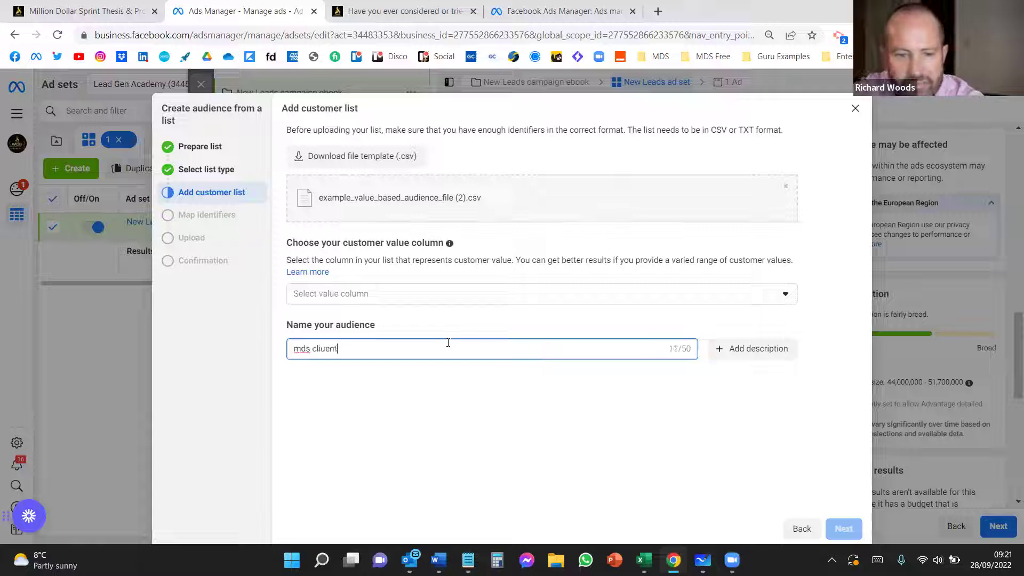
text(s)
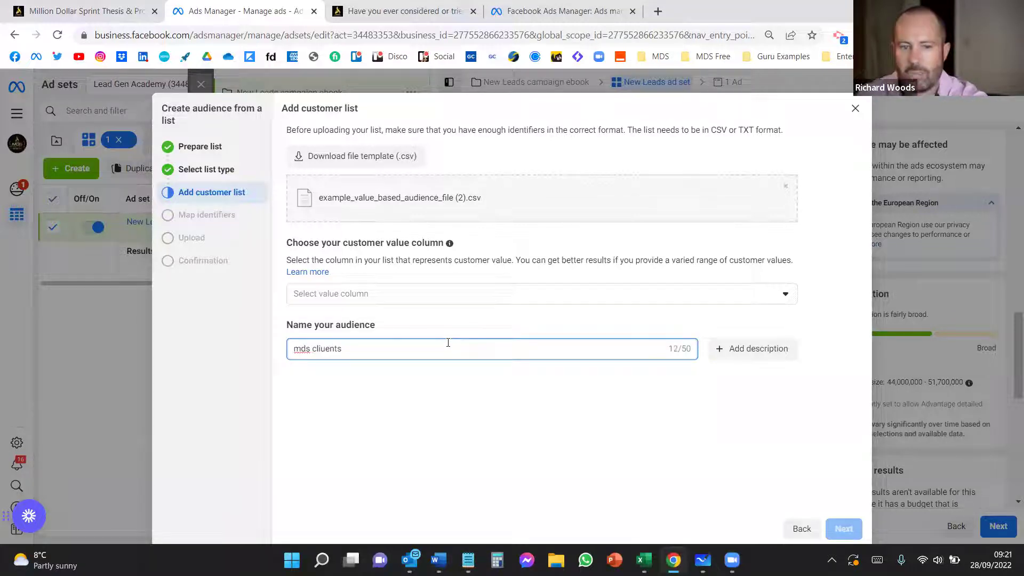
click(736, 520)
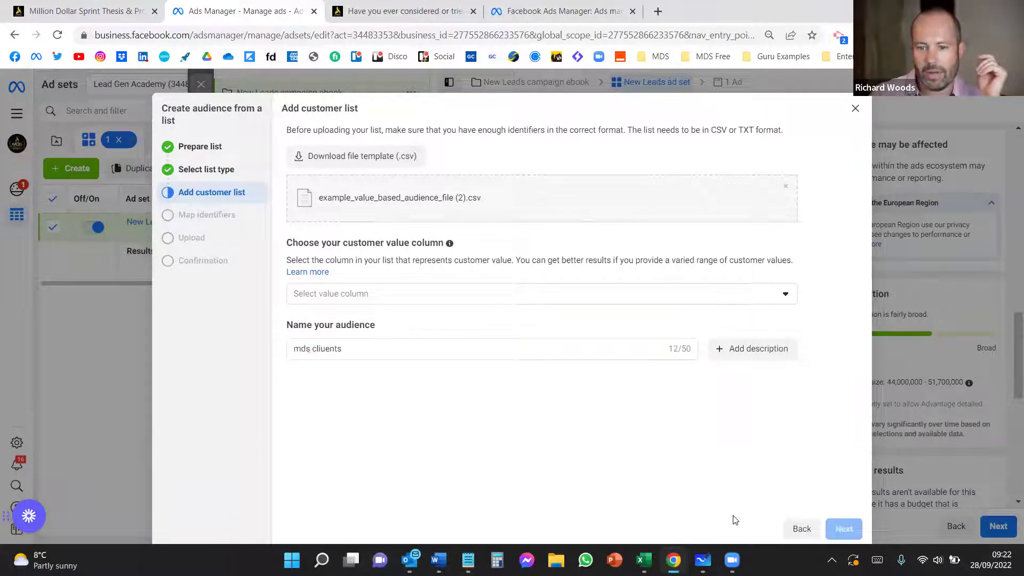
Choose the "value" column as the customer value column and continue to mapping the identifiers.
click(386, 300)
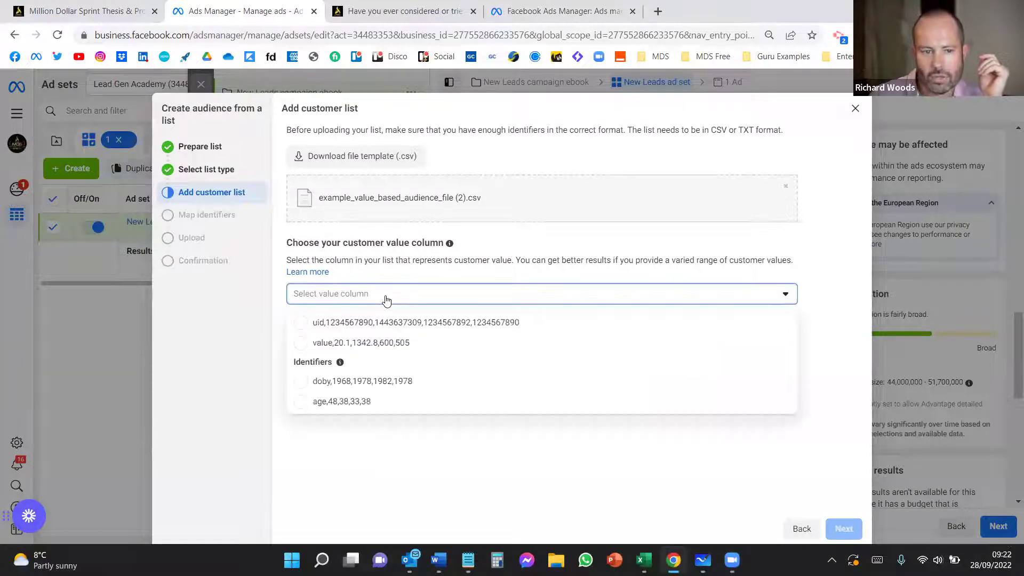
click(383, 344)
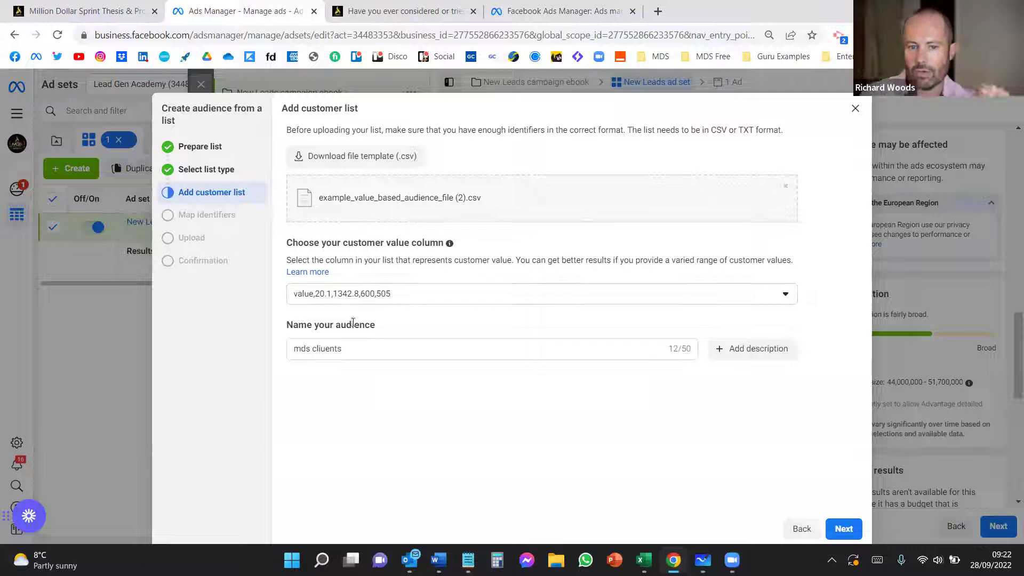
click(843, 529)
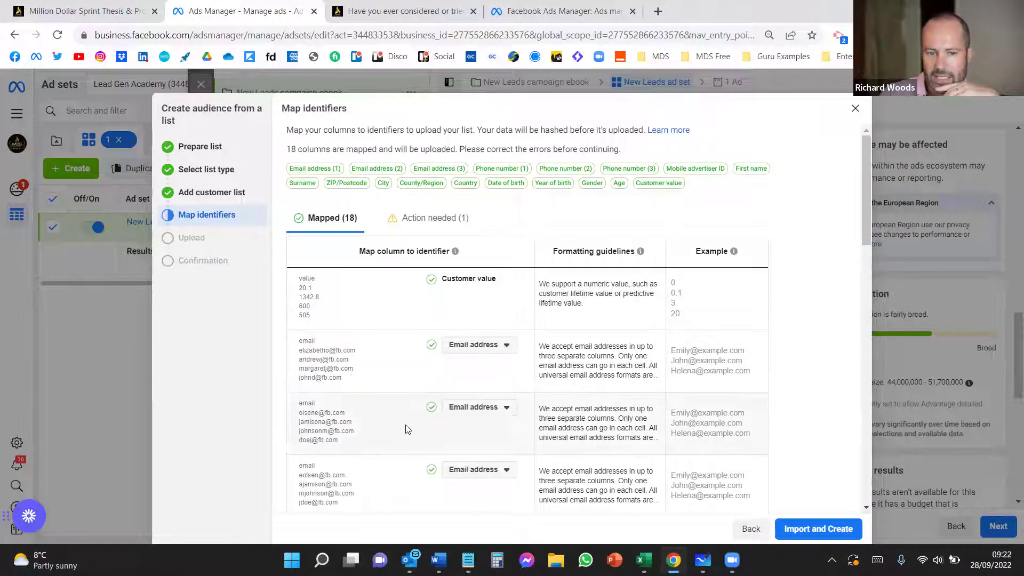
Review the mapped identifiers of the customer list, import it and create the Custom Audience.
scroll(464, 438, down, 1)
scroll(464, 438, down, 6)
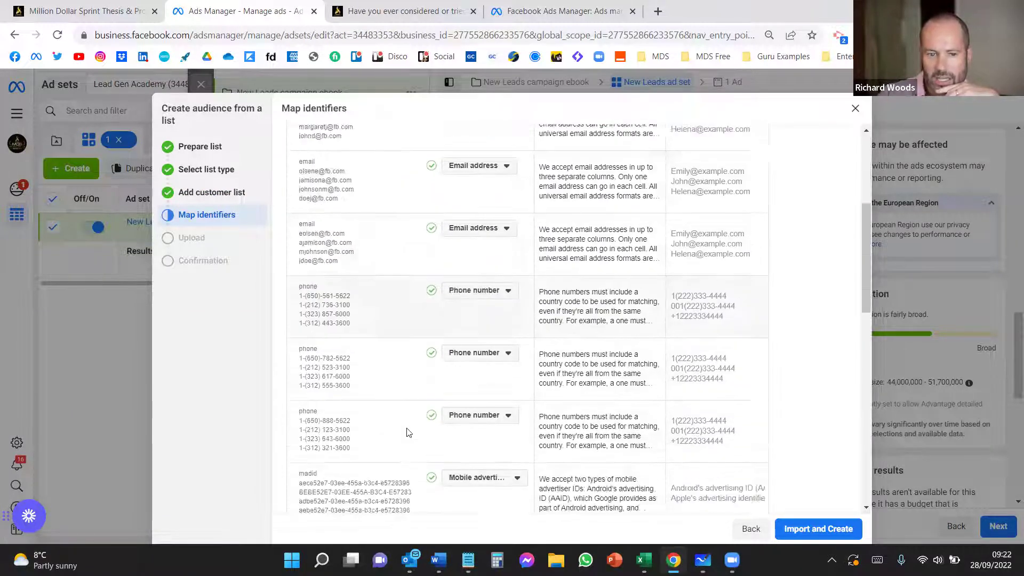
scroll(409, 355, down, 10)
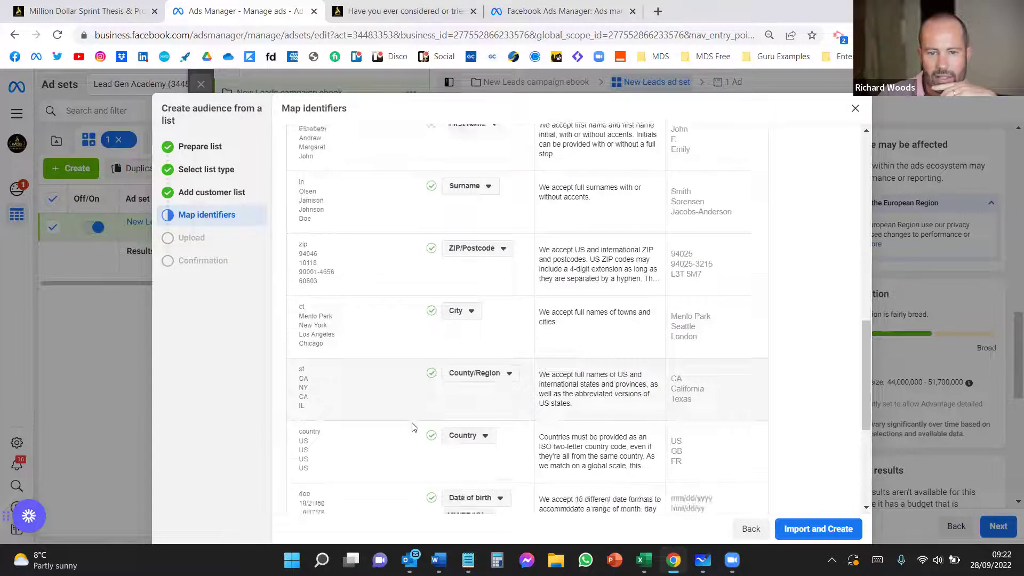
click(797, 528)
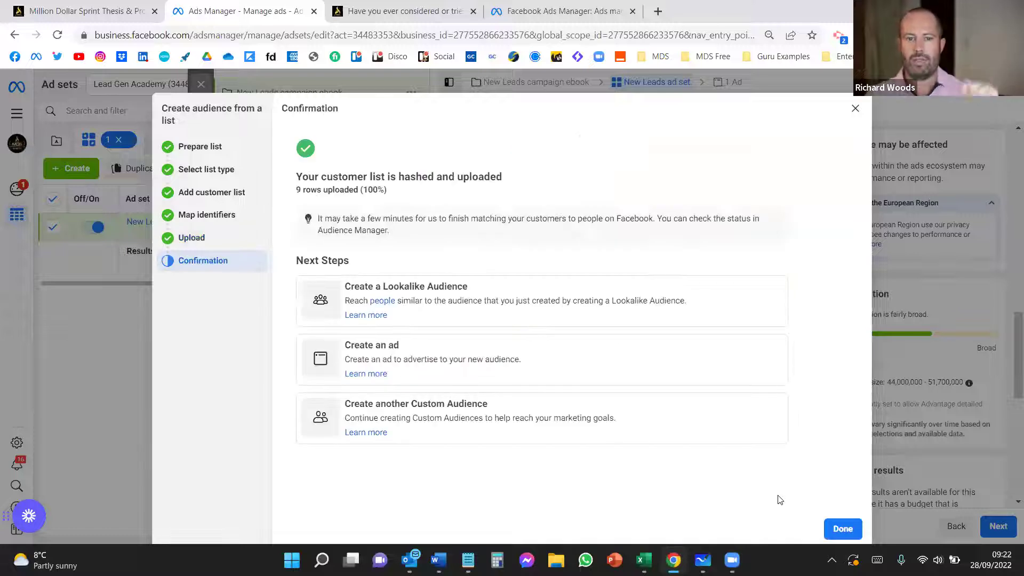
drag(303, 177, 516, 184)
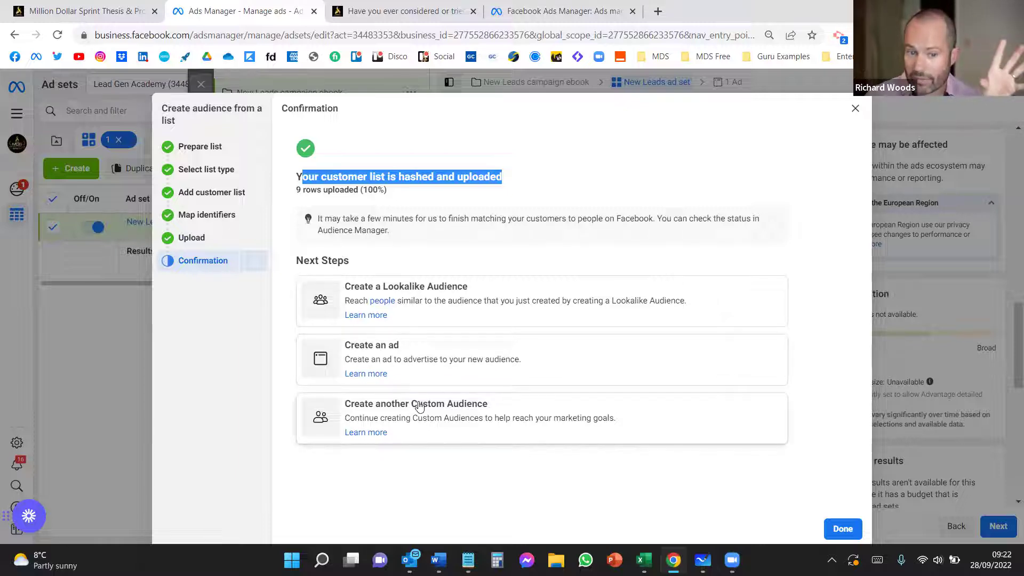
Start a Lookalike Audience from the uploaded customer list, with a 2% audience size and United Kingdom as the location.
click(467, 311)
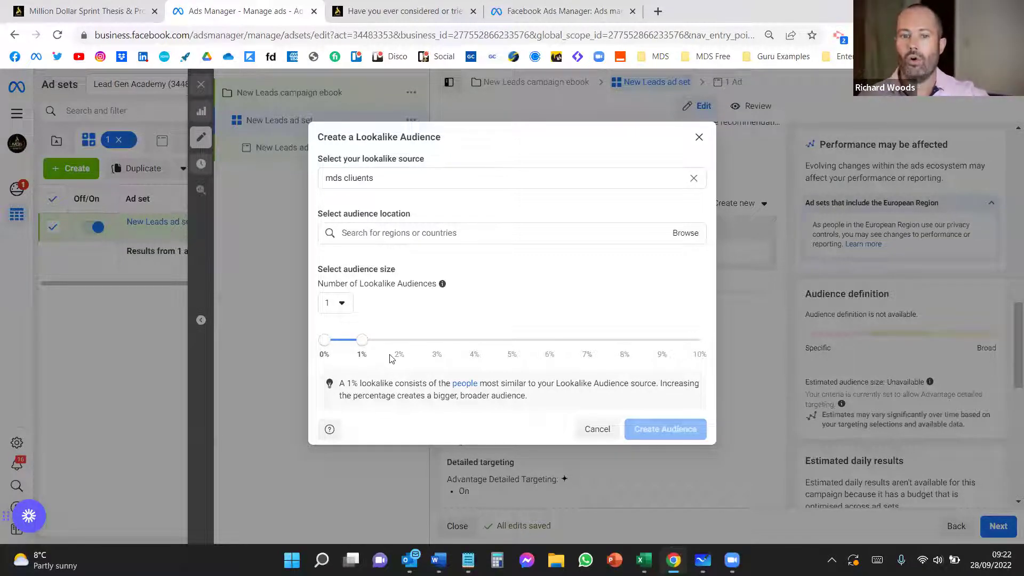
drag(362, 342, 397, 347)
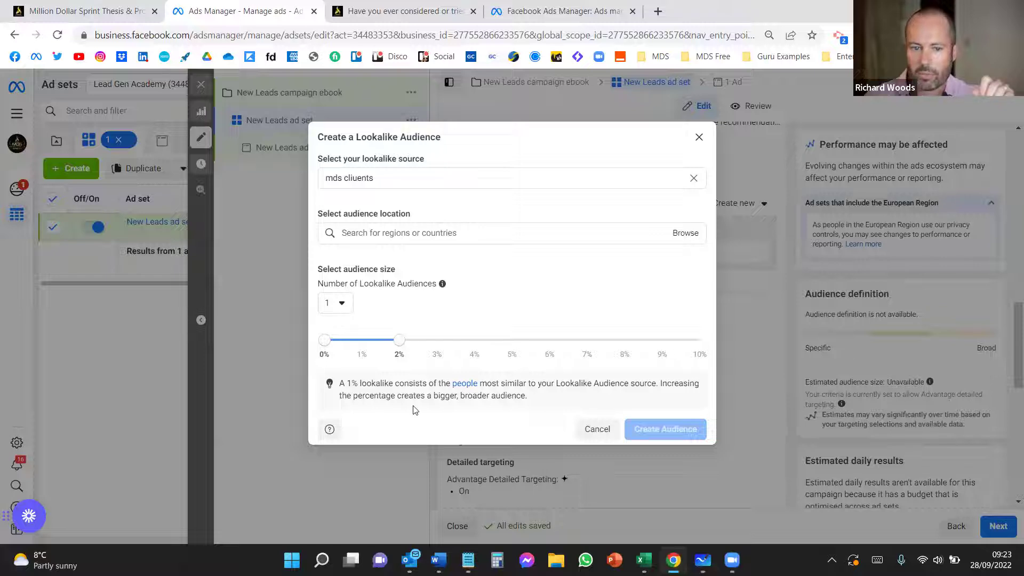
click(460, 233)
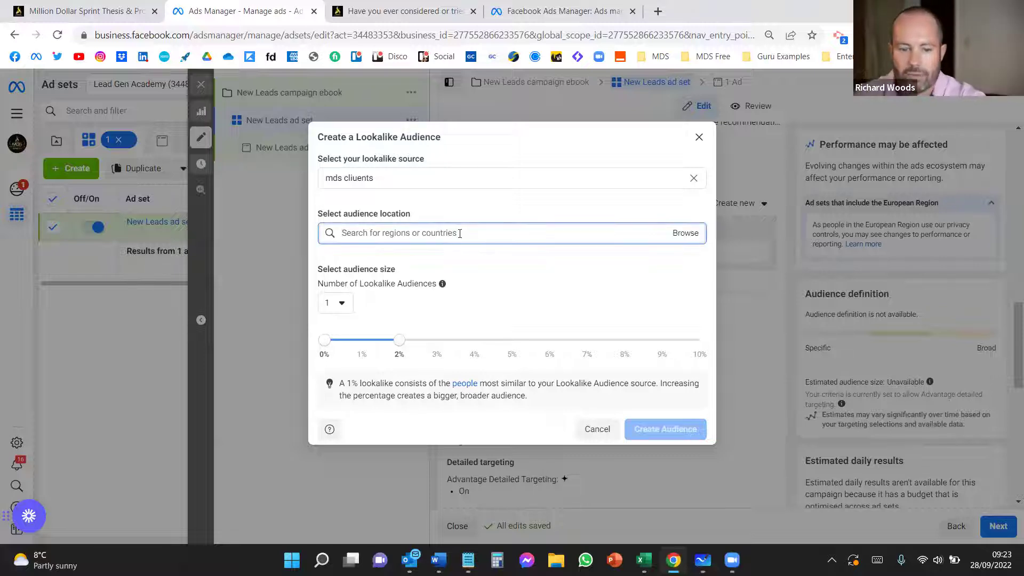
text(united)
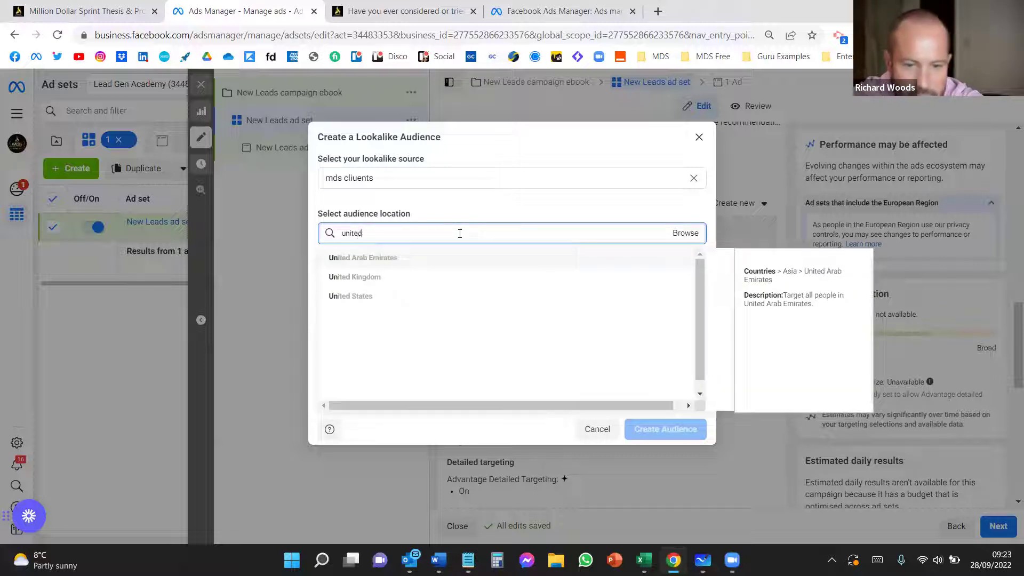
click(335, 278)
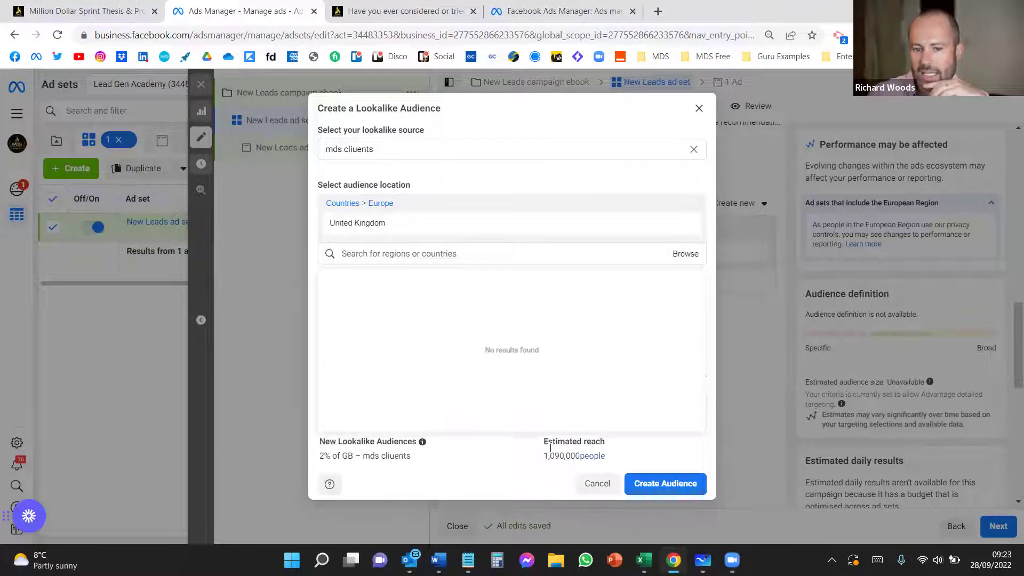
Reduce the Lookalike Audience size to 1% and create the audience.
drag(544, 456, 598, 457)
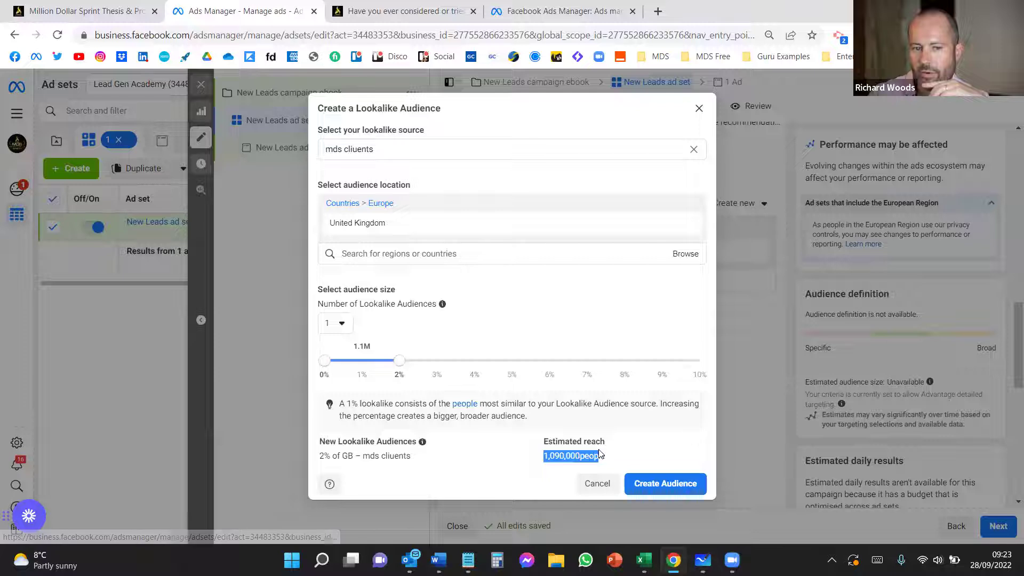
drag(399, 361, 362, 360)
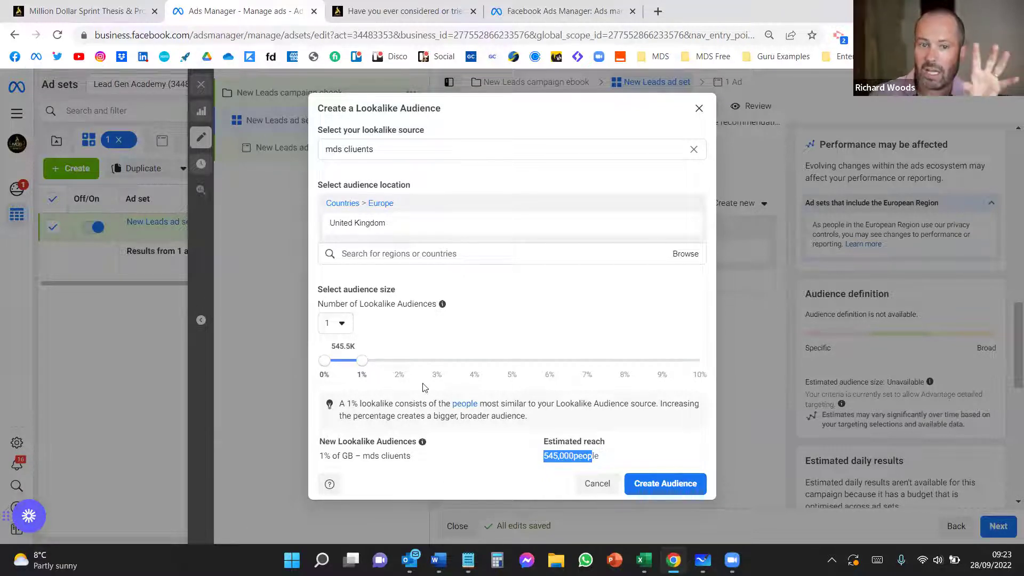
click(661, 485)
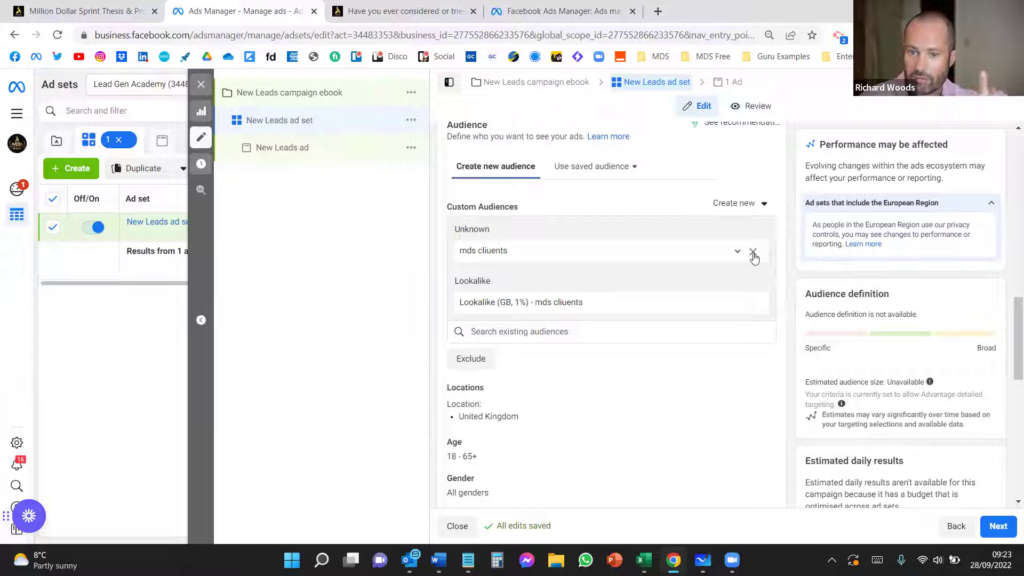
Remove "mds cliuents" from the ad set's Custom Audiences, keeping the lookalike, and continue to the ad level.
click(752, 252)
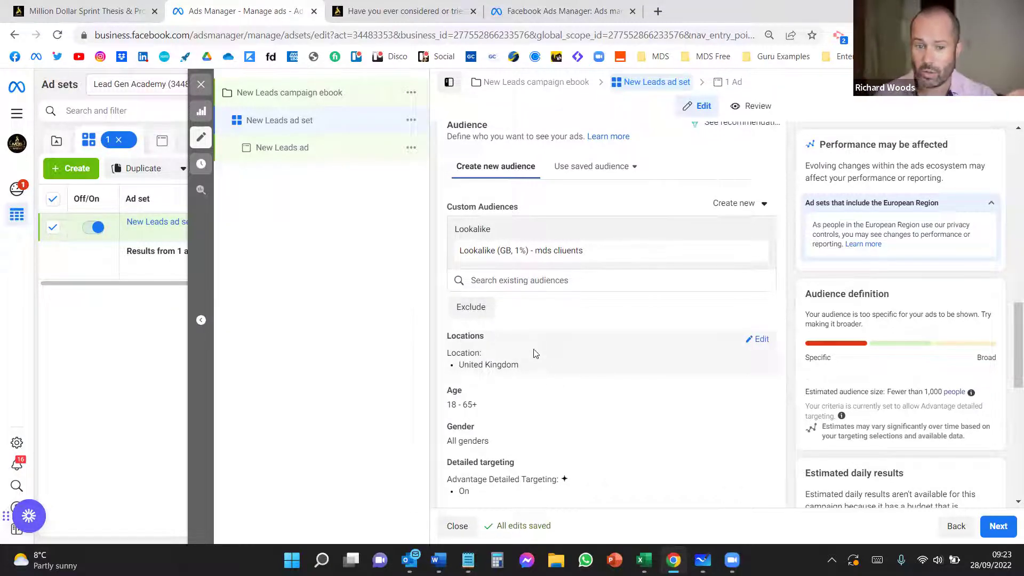
scroll(546, 361, down, 1)
scroll(545, 361, down, 2)
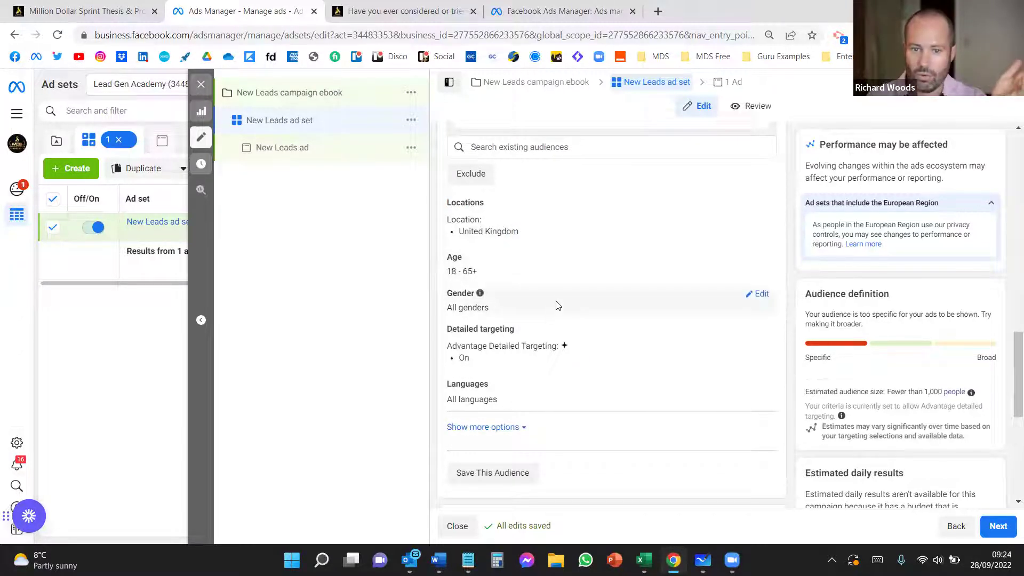
scroll(579, 367, up, 4)
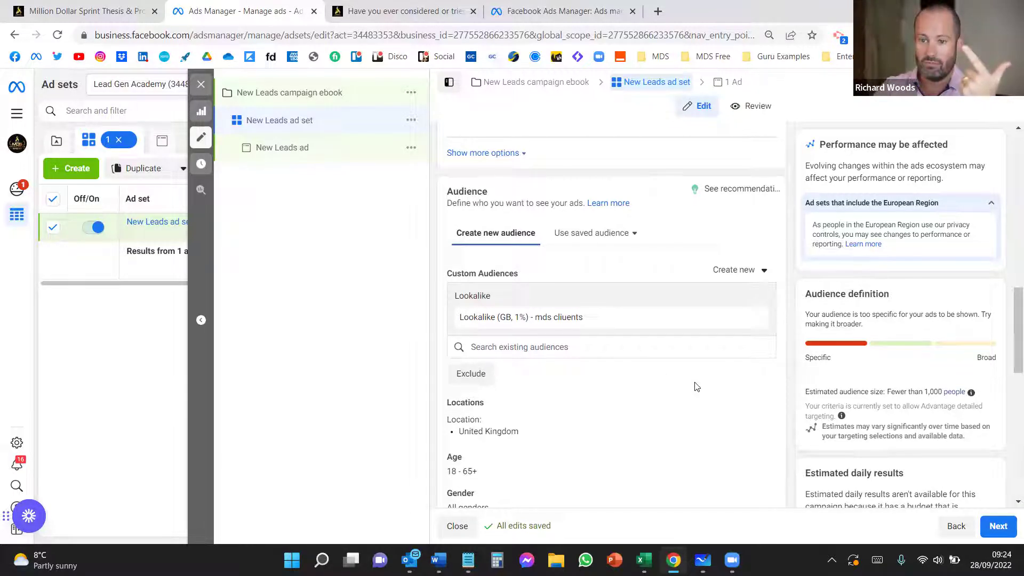
scroll(689, 352, down, 10)
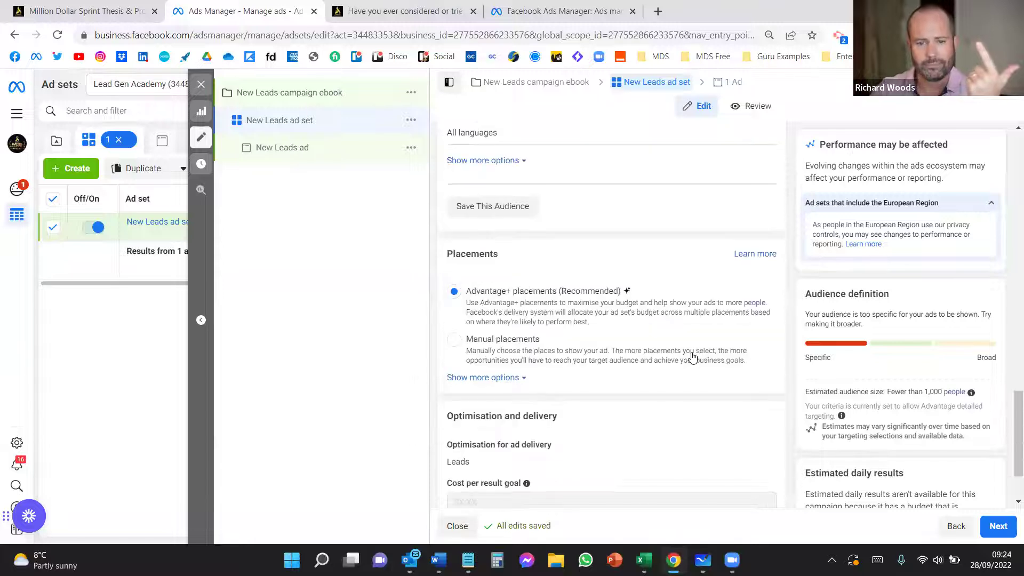
scroll(624, 336, down, 2)
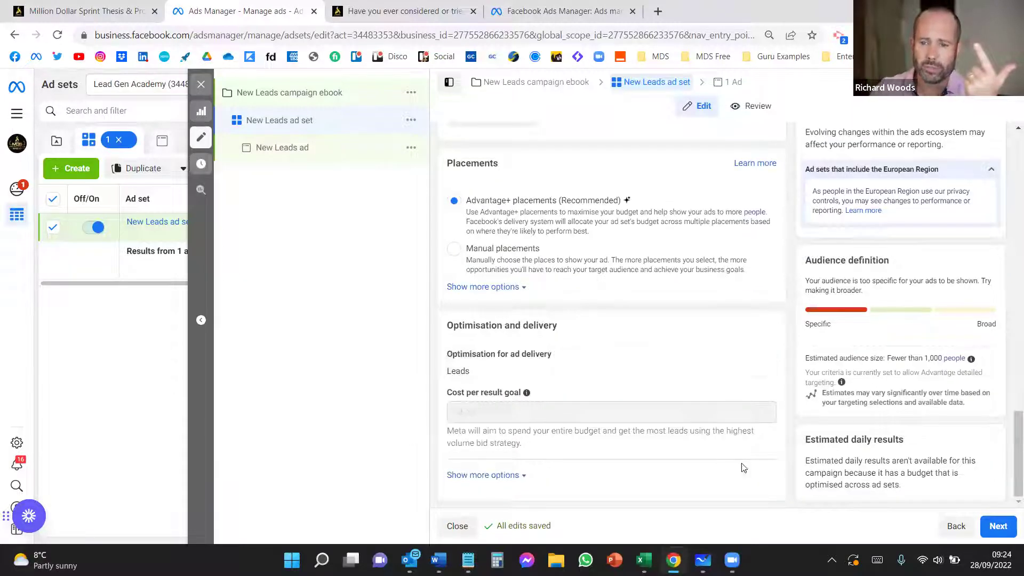
click(996, 538)
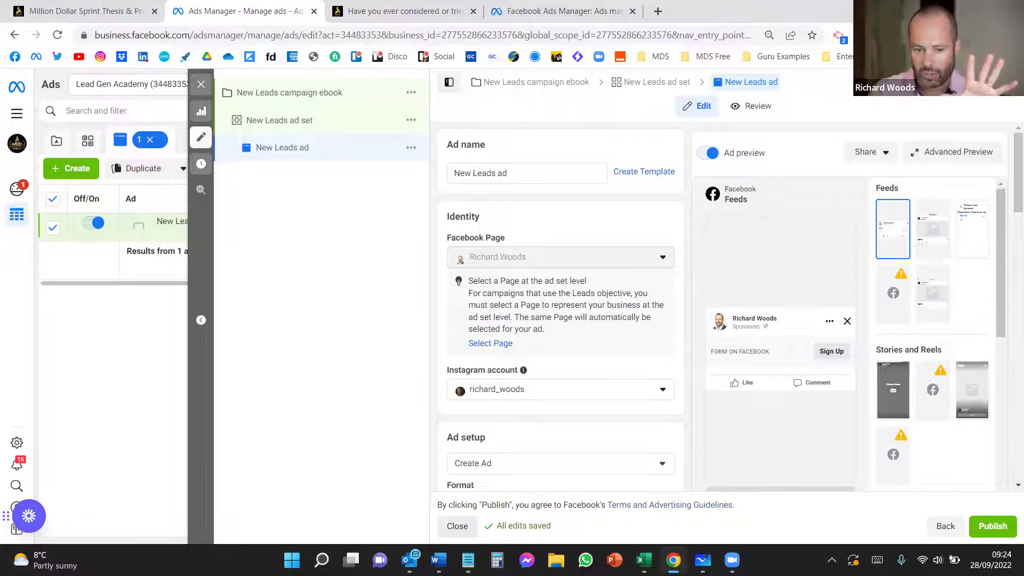
Switch to Word to look over the introduction of the ad copy swipe file, and return to Chrome.
key(alt+Tab)
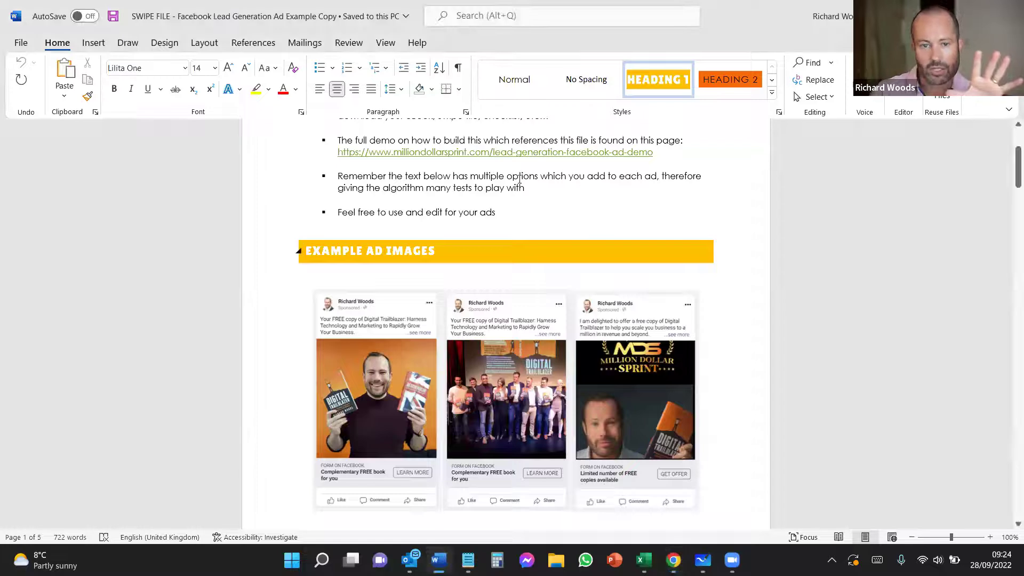
scroll(451, 335, up, 5)
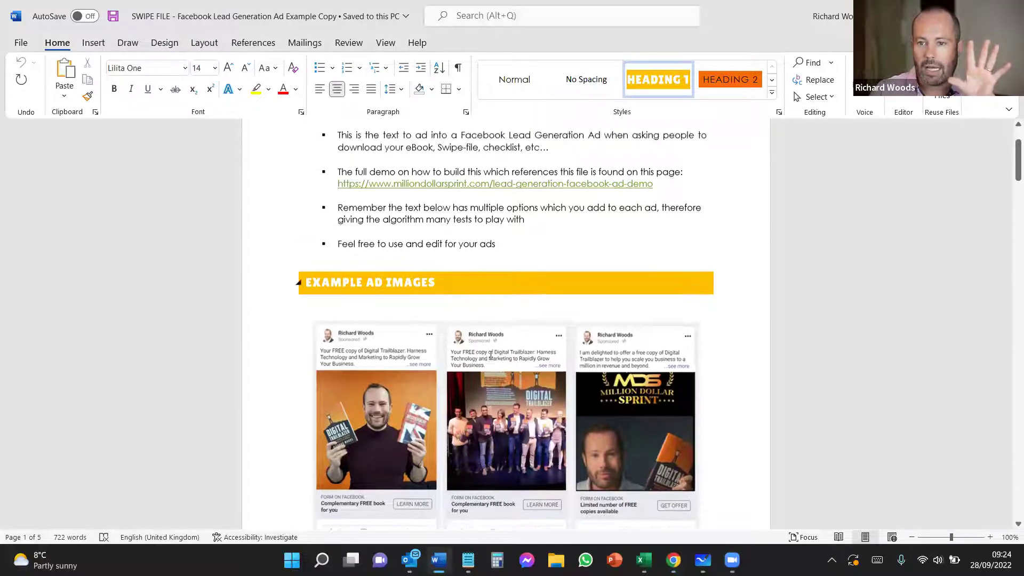
click(673, 560)
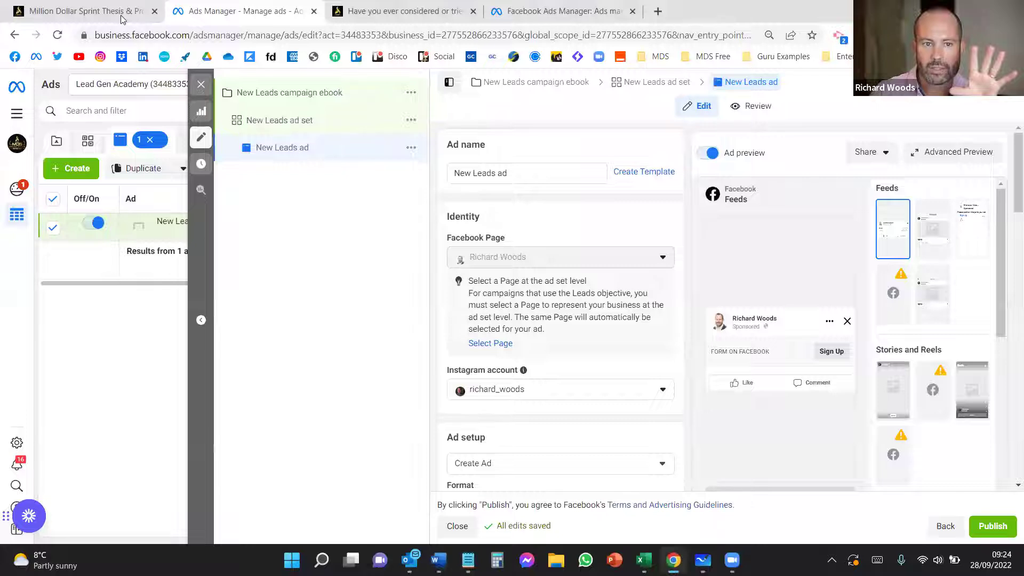
Look over the downloadable training resources on the lead-generation-facebook-ad-demo page and return to the ad being edited in Ads Manager.
click(417, 21)
scroll(498, 361, up, 6)
scroll(499, 360, up, 4)
scroll(223, 424, down, 8)
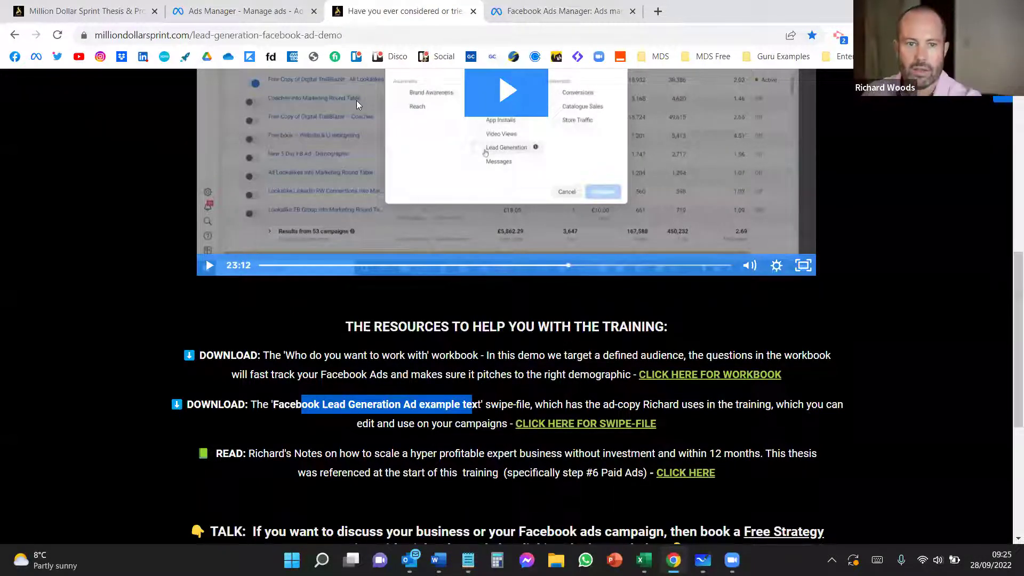
click(270, 34)
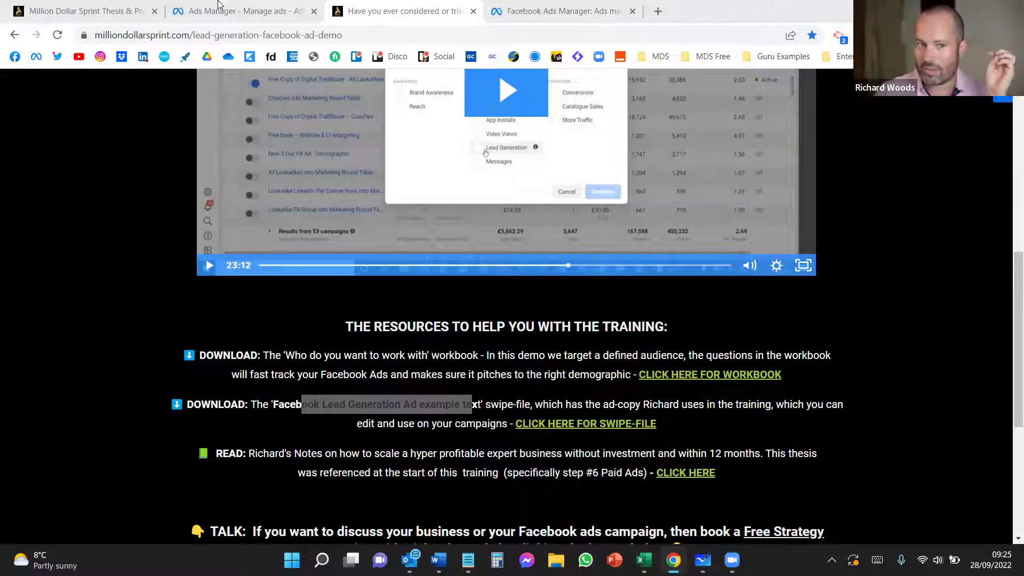
mouse_move(217, 18)
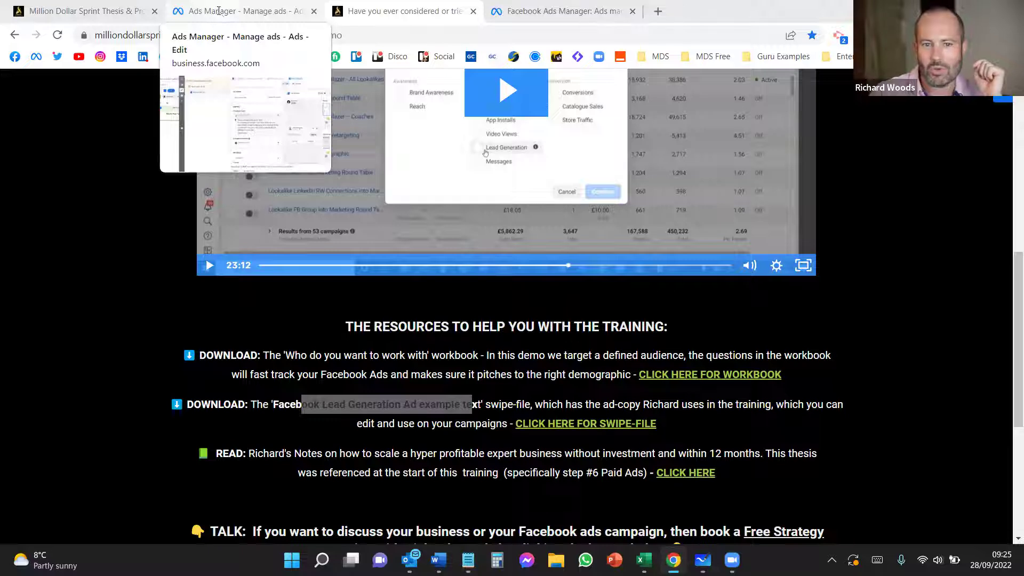
click(219, 11)
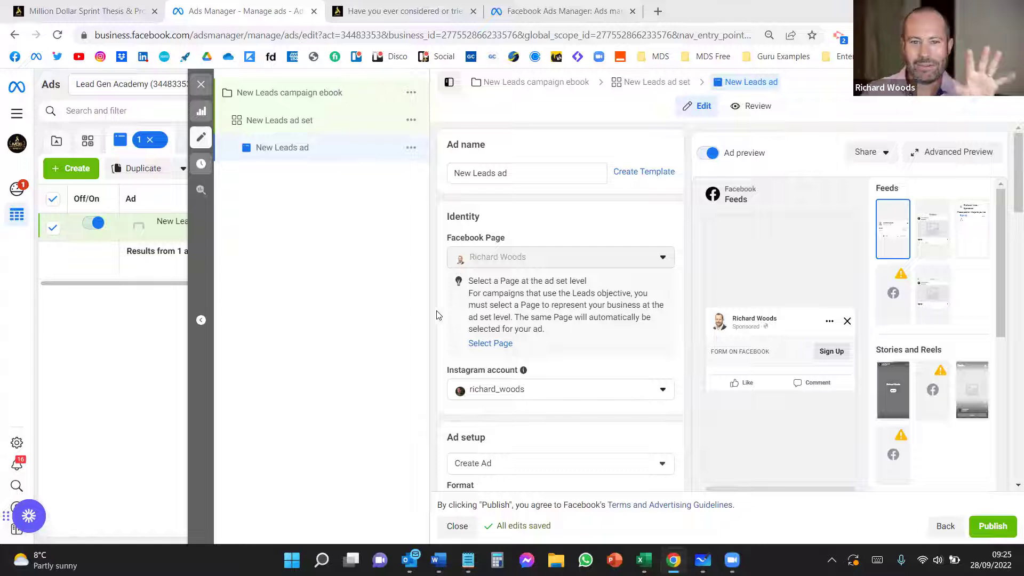
Switch to the swipe file in Word, examine the example ad images, and return to Ads Manager in Chrome.
scroll(569, 360, down, 3)
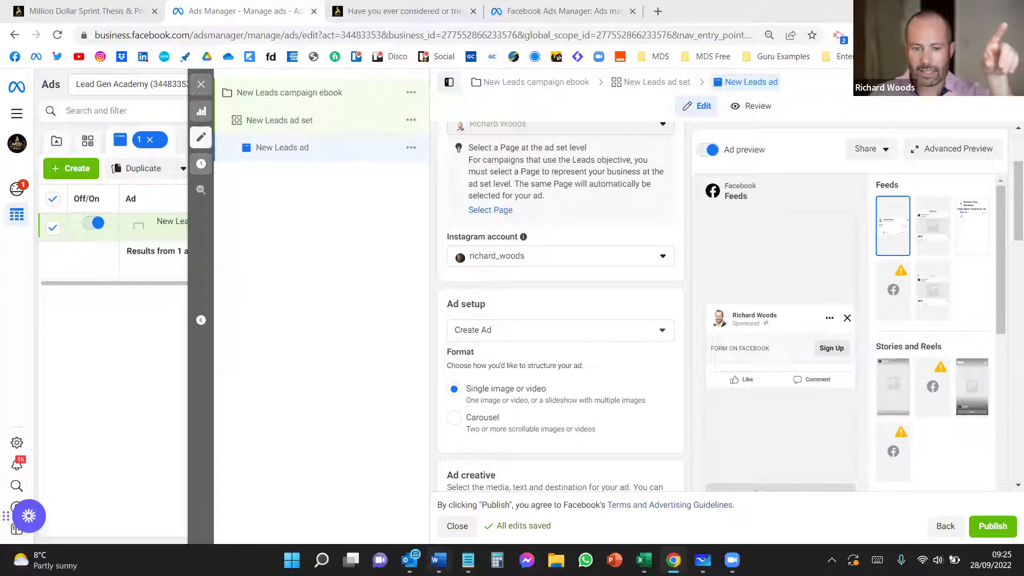
mouse_move(468, 559)
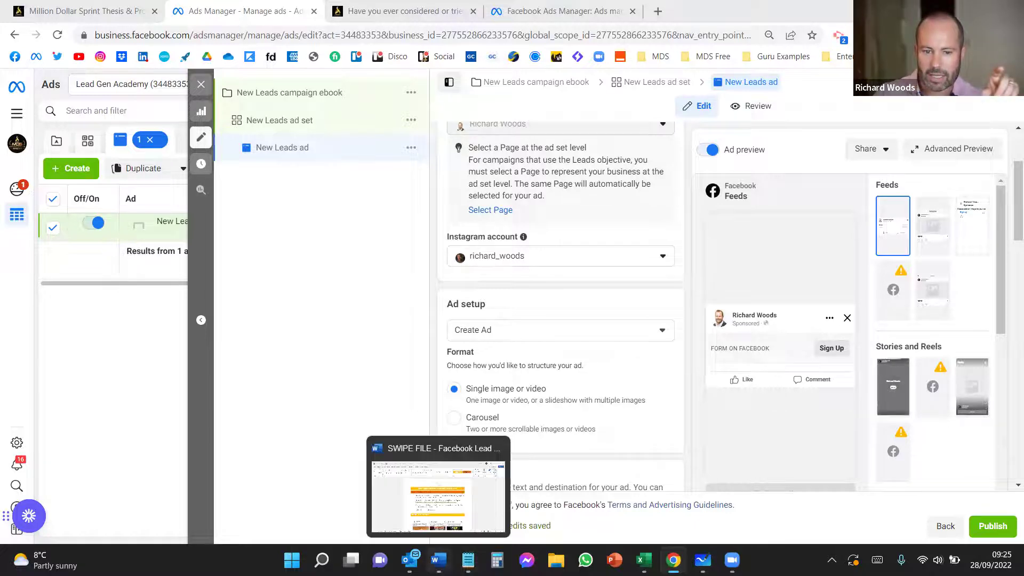
click(438, 559)
scroll(634, 342, down, 5)
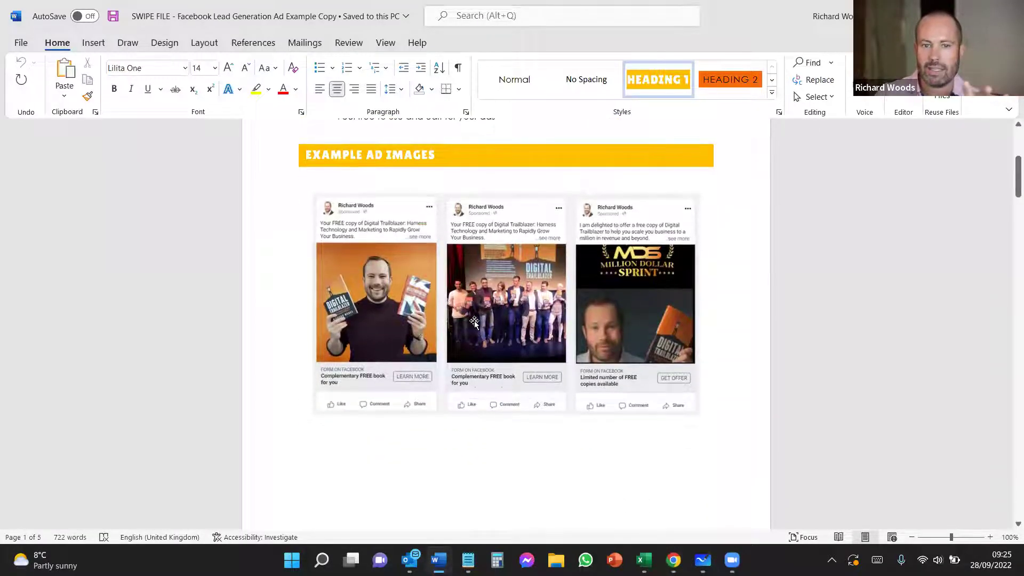
scroll(574, 389, down, 2)
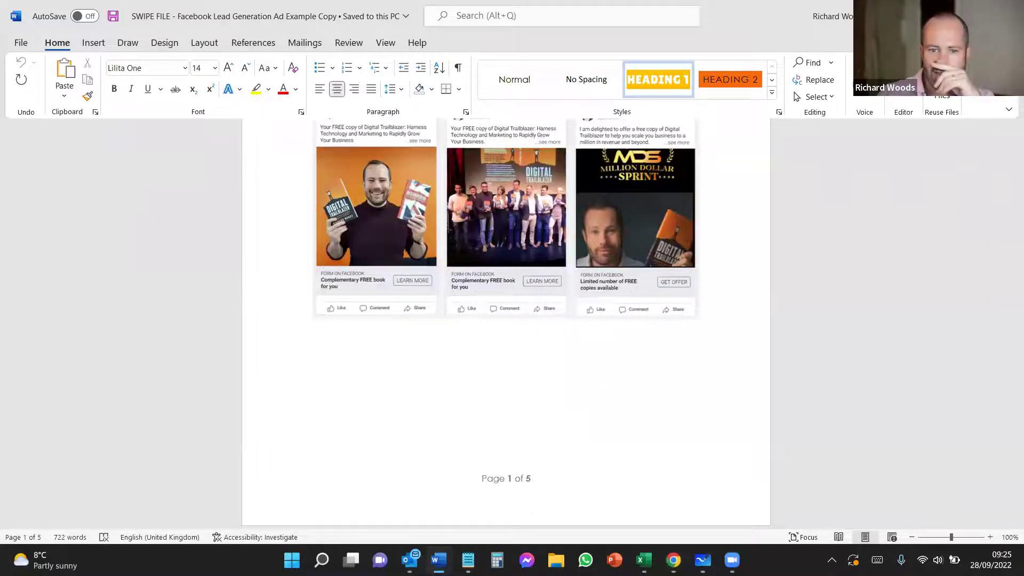
key(alt+Tab)
Add the 960 × 960 account image "RW & DP at b..." as the ad's media and continue to its placement crops.
scroll(540, 265, down, 2)
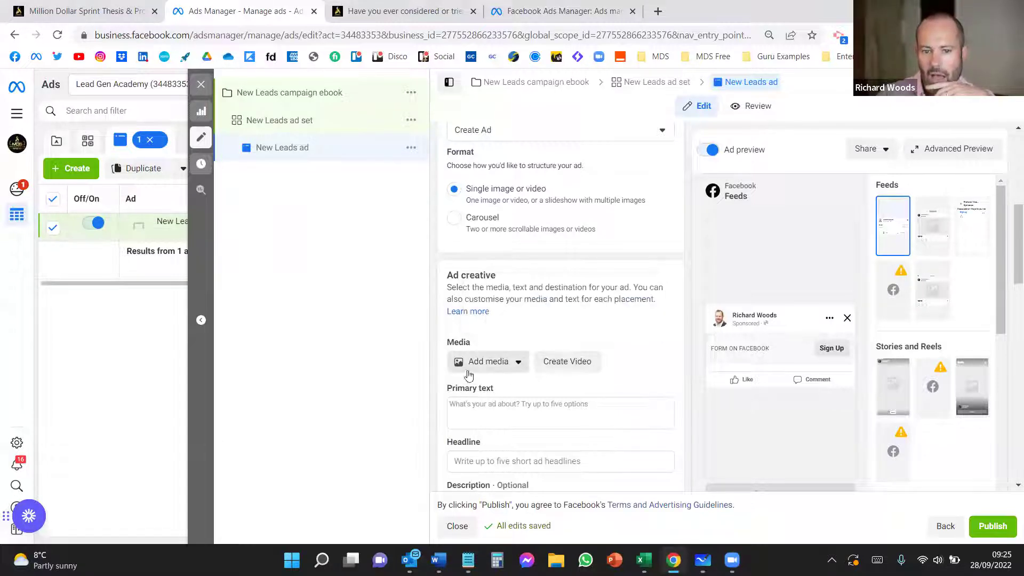
click(515, 363)
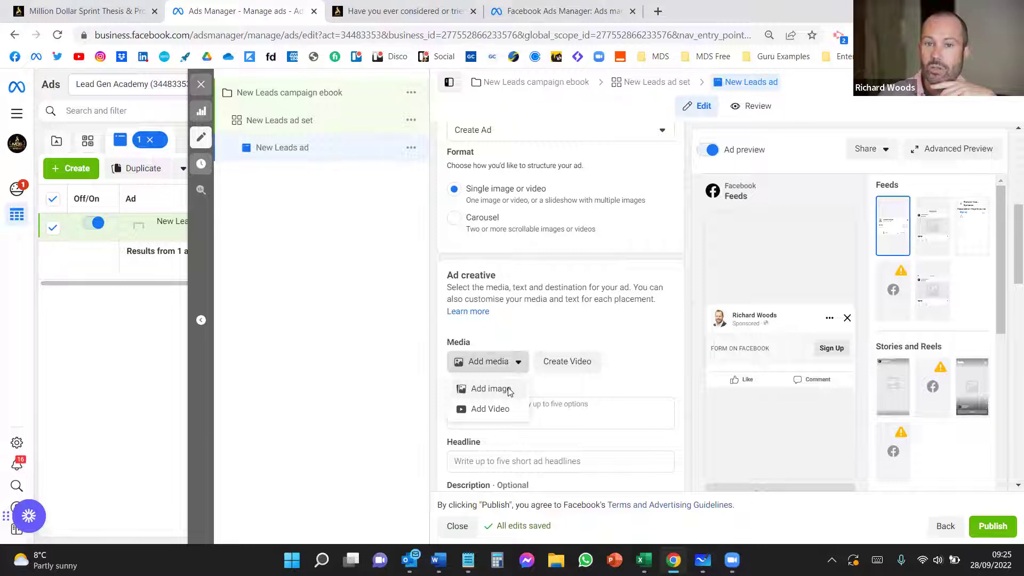
click(508, 390)
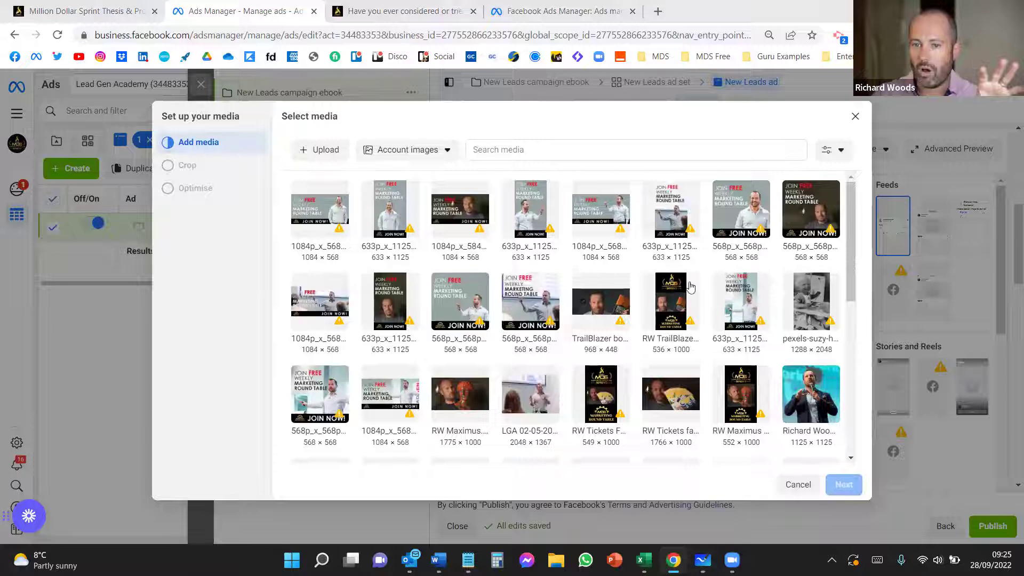
scroll(486, 274, down, 3)
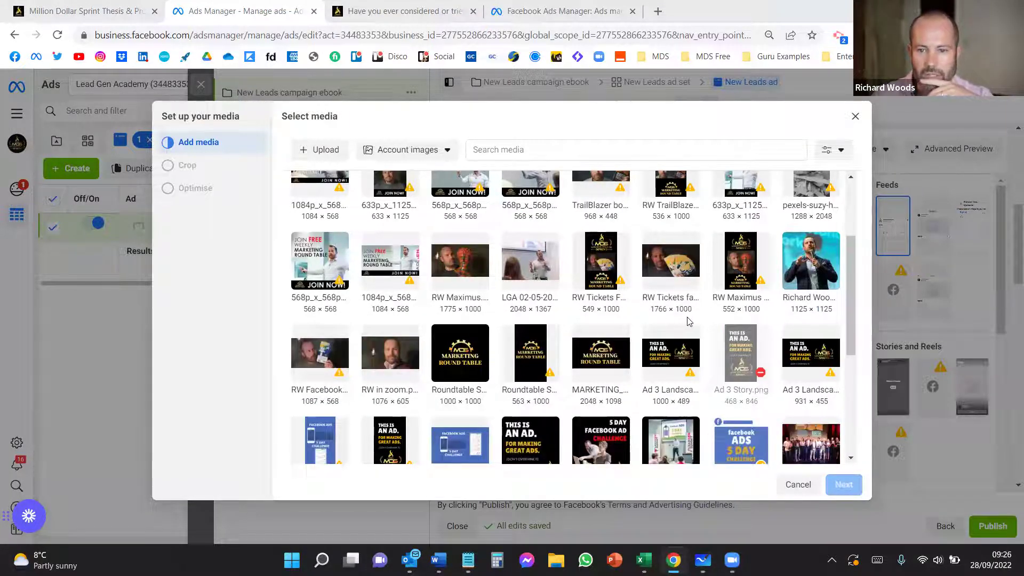
scroll(666, 339, up, 1)
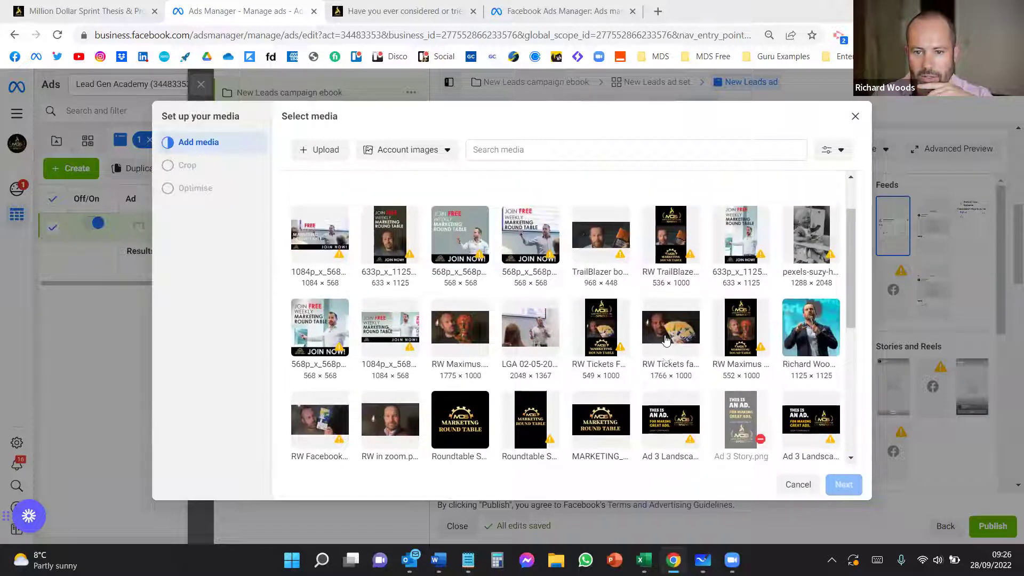
scroll(391, 332, down, 6)
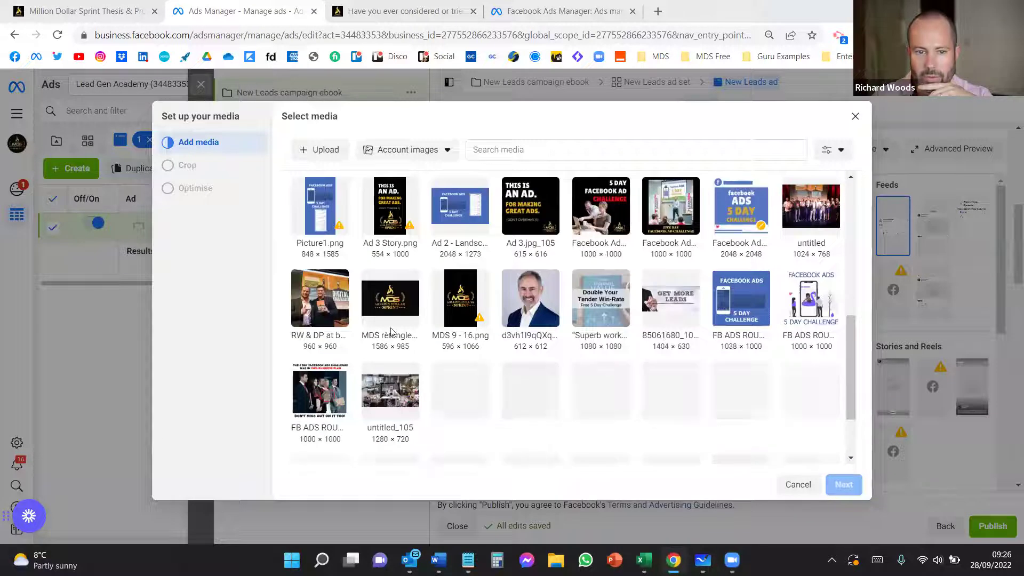
click(295, 311)
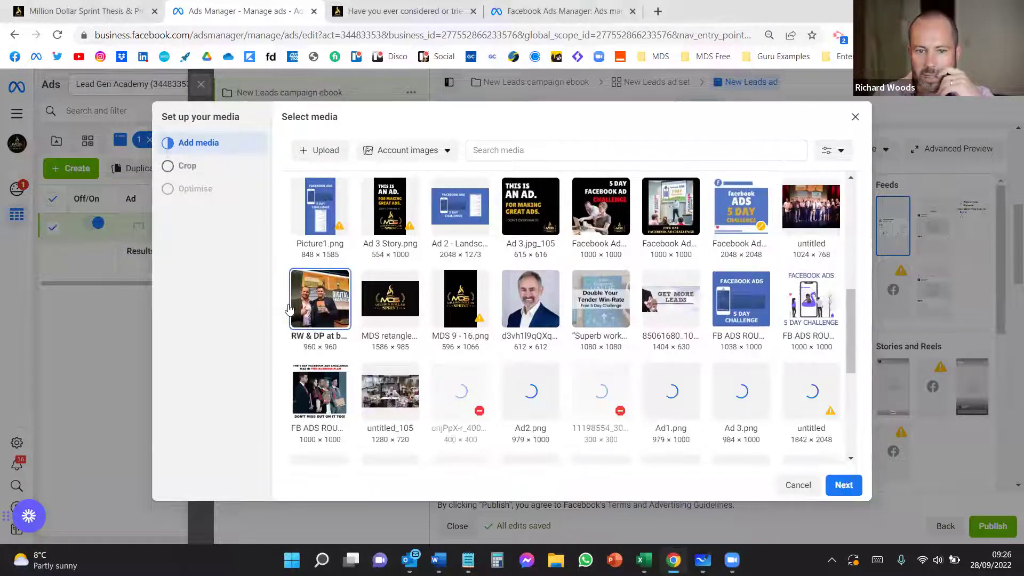
click(850, 478)
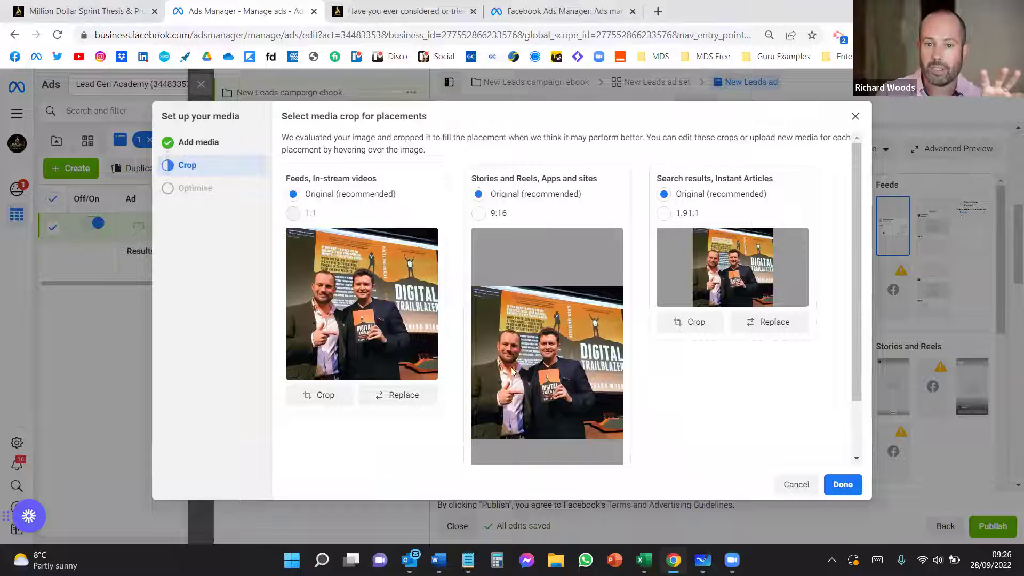
Try the 9:16 crop for Stories and Reels and 1.91:1 for Search results, open the image replacement for Search results and cancel it.
click(478, 214)
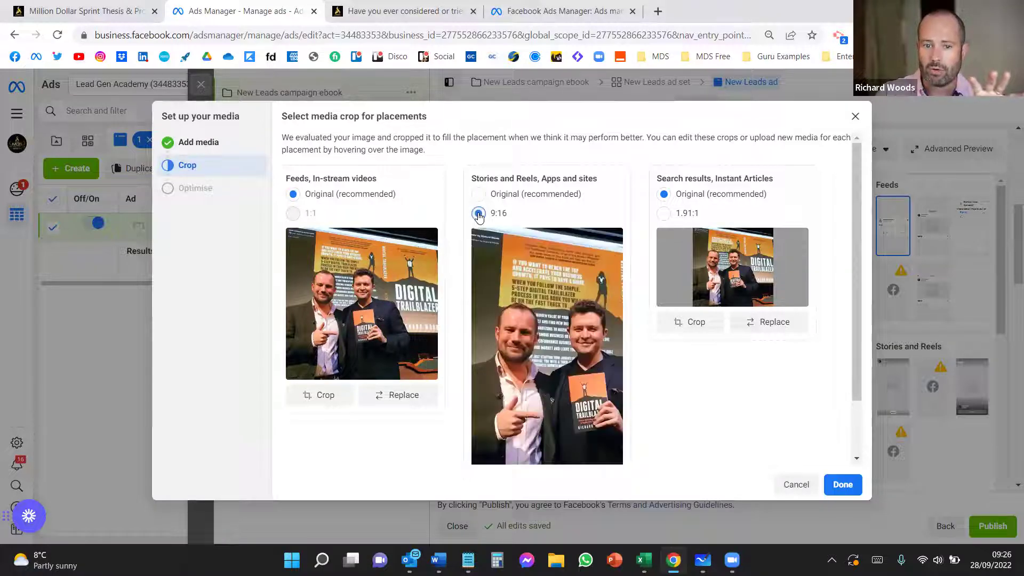
scroll(557, 336, down, 1)
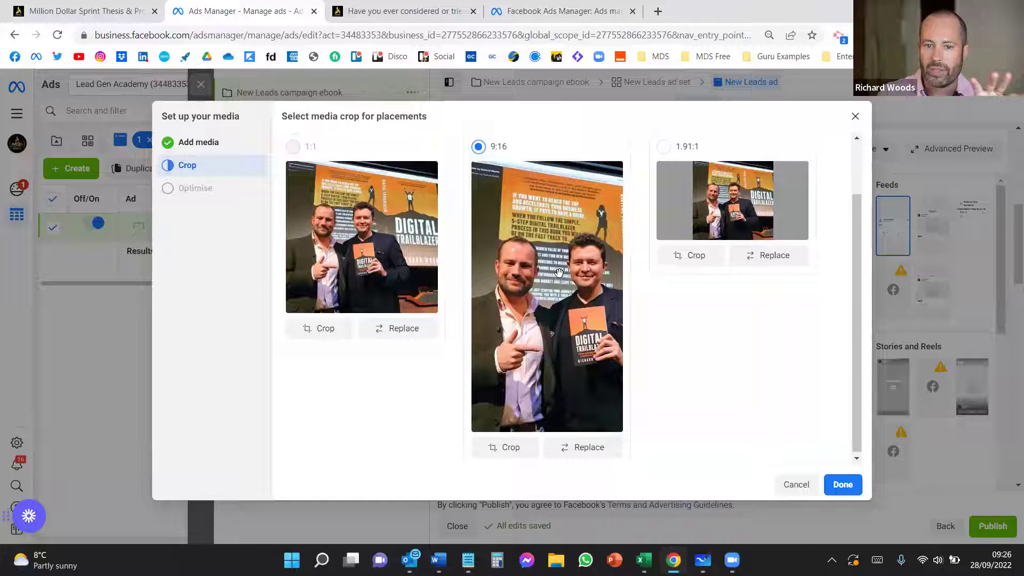
scroll(555, 275, up, 1)
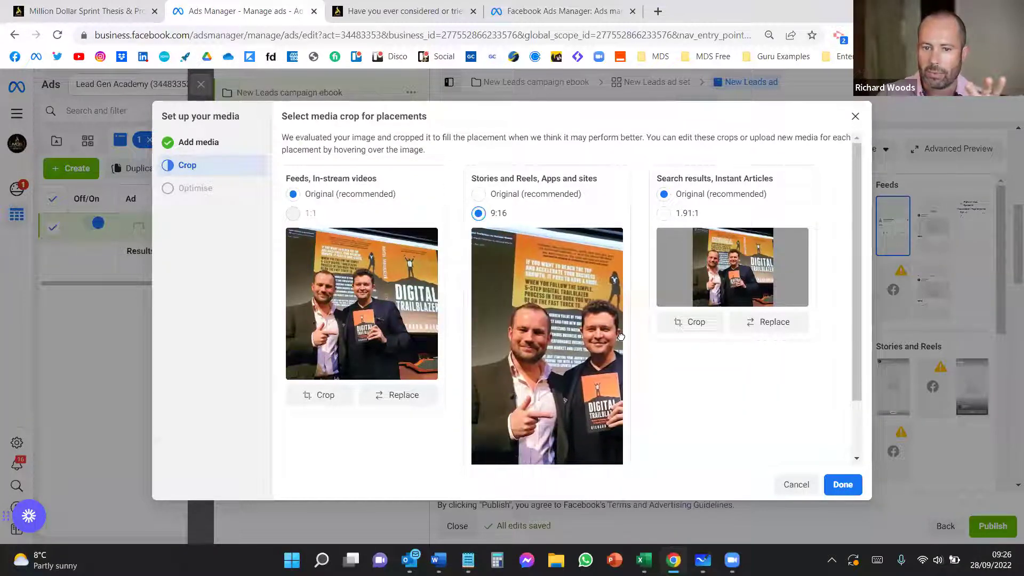
click(664, 214)
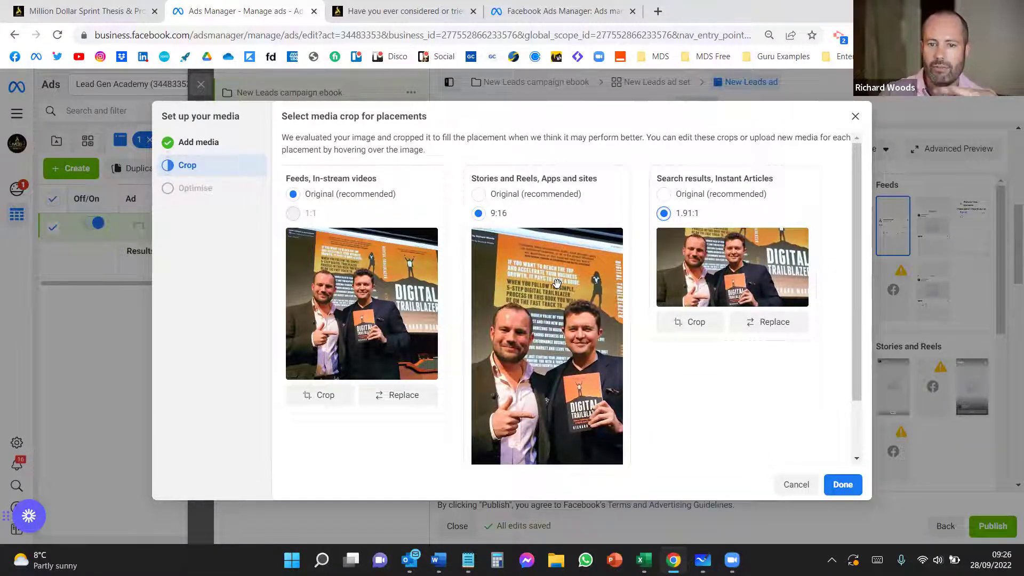
click(776, 333)
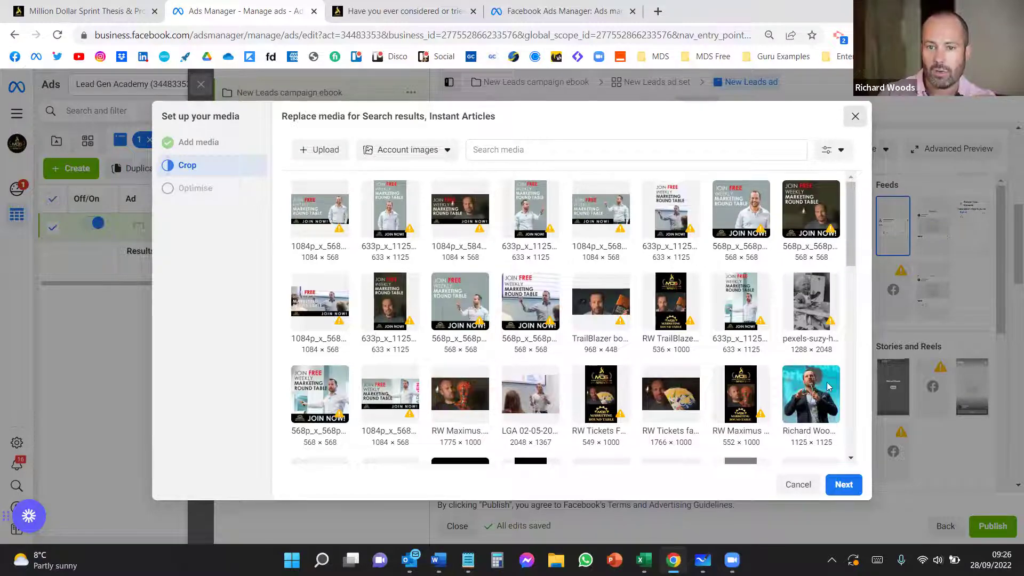
click(799, 484)
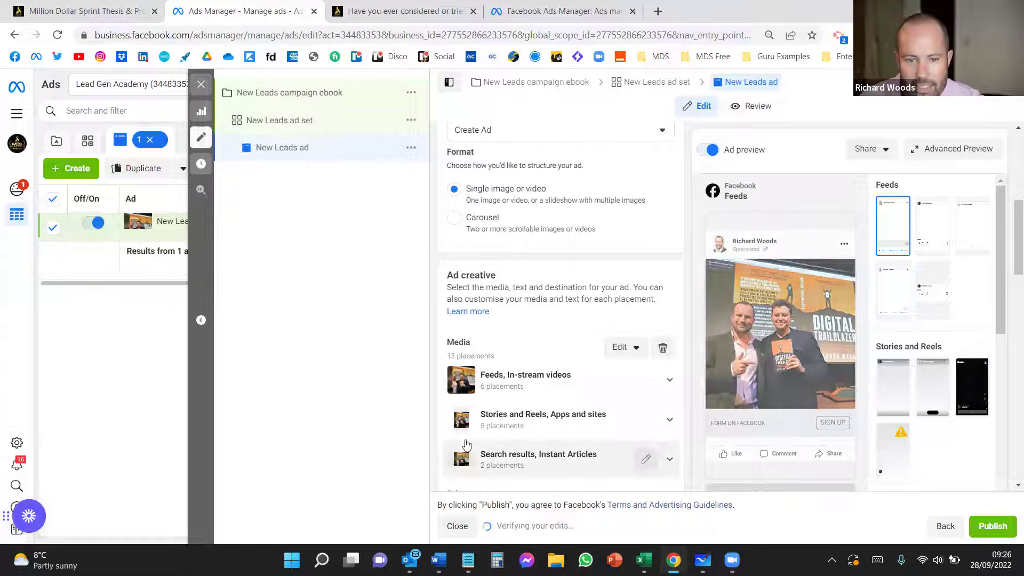
Edit the ad media to use the 9:16 crop for Stories and Reels and the 1.91:1 crop for Search results, and save it.
click(640, 349)
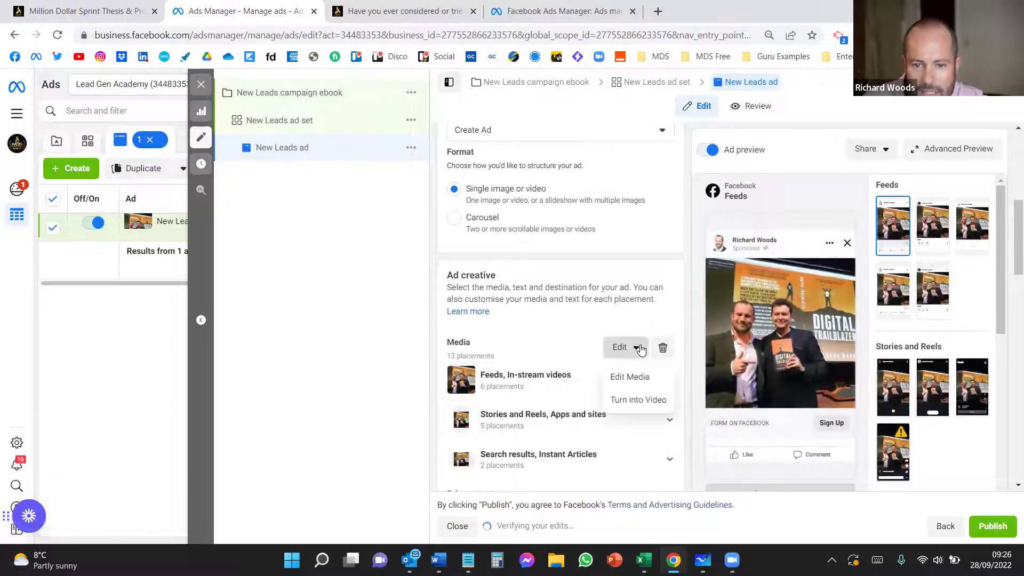
click(637, 378)
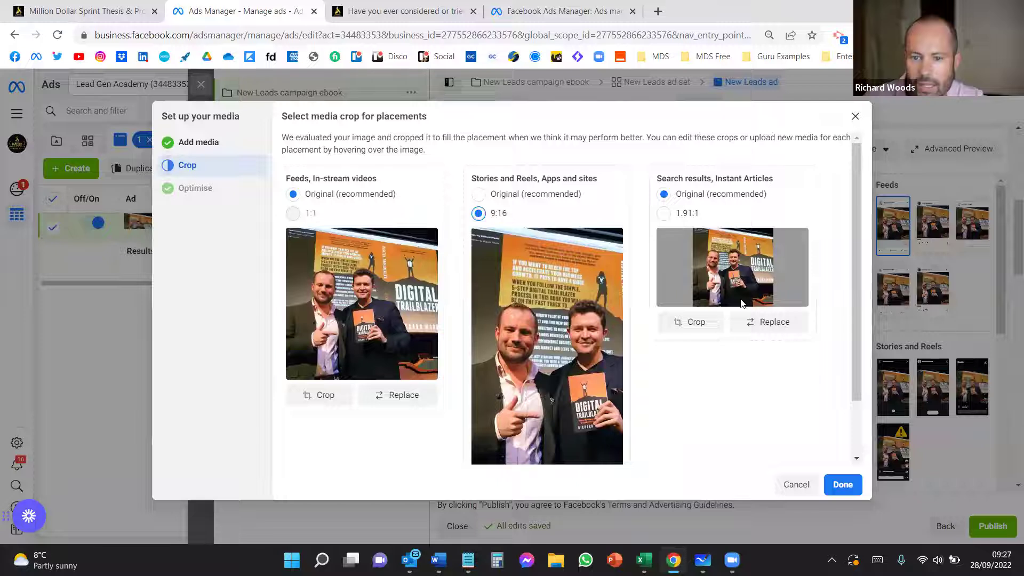
click(680, 214)
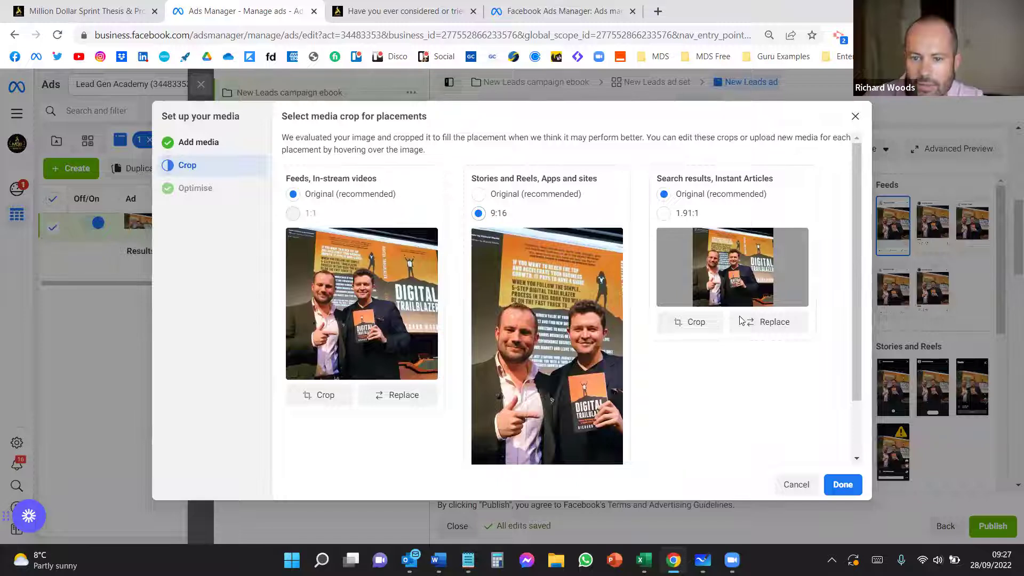
click(840, 484)
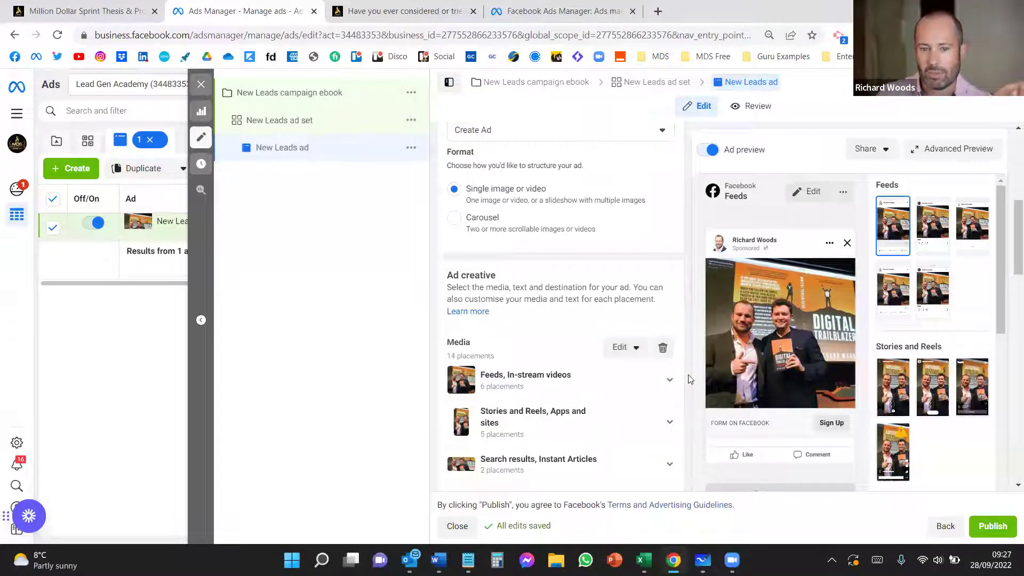
Set the ad's call to action to Learn more.
scroll(688, 374, down, 3)
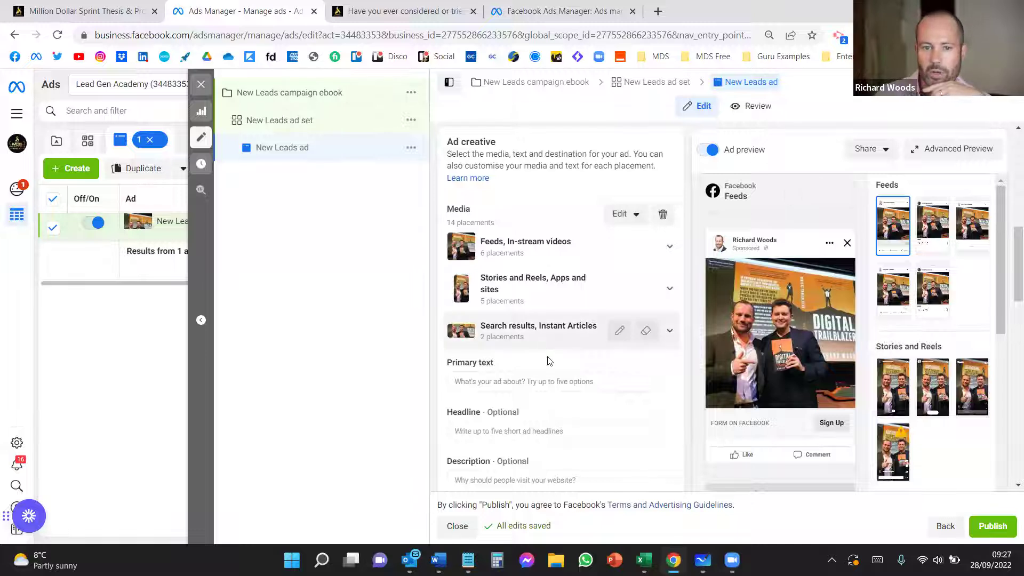
scroll(508, 448, down, 2)
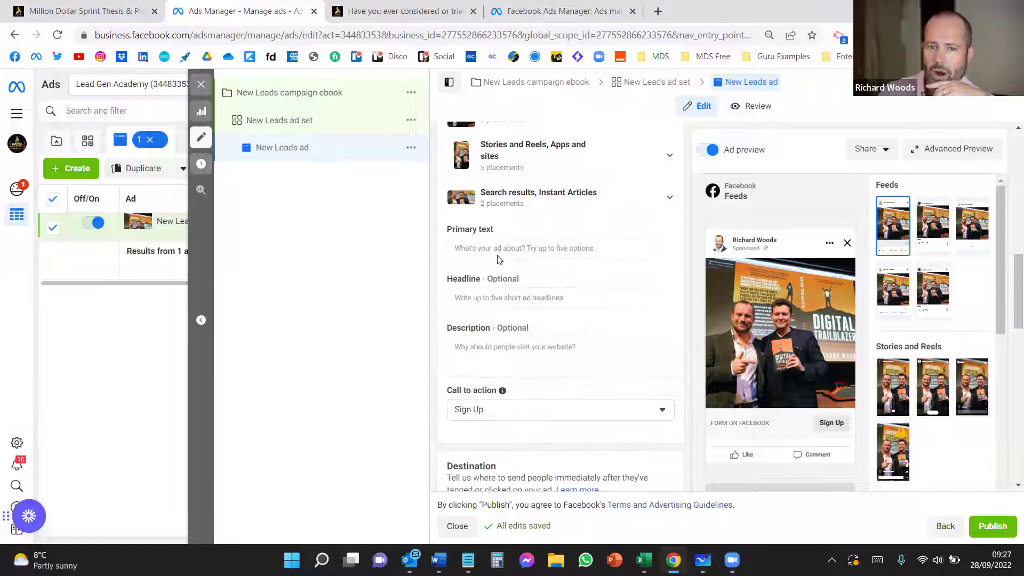
mouse_move(766, 261)
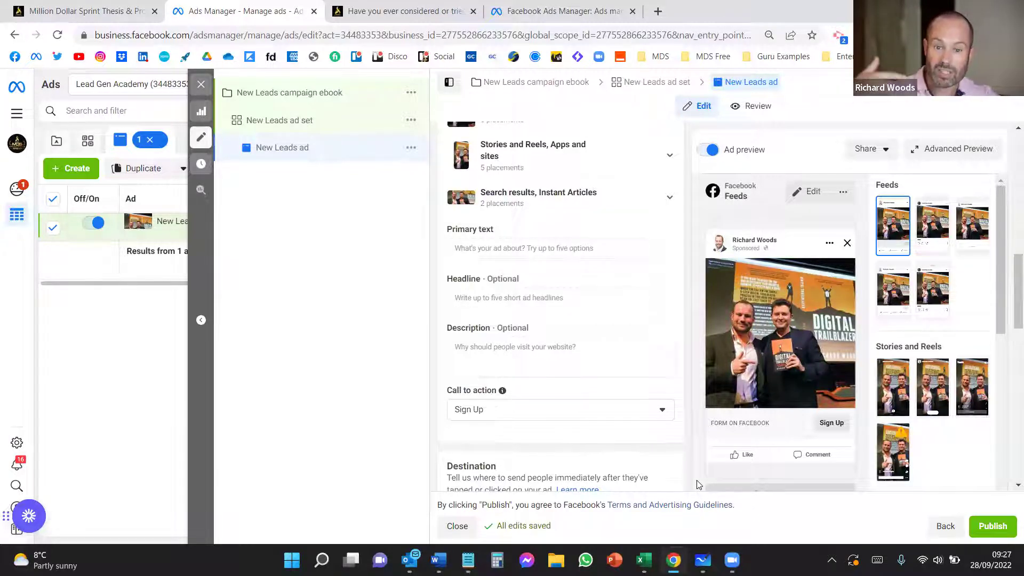
click(644, 414)
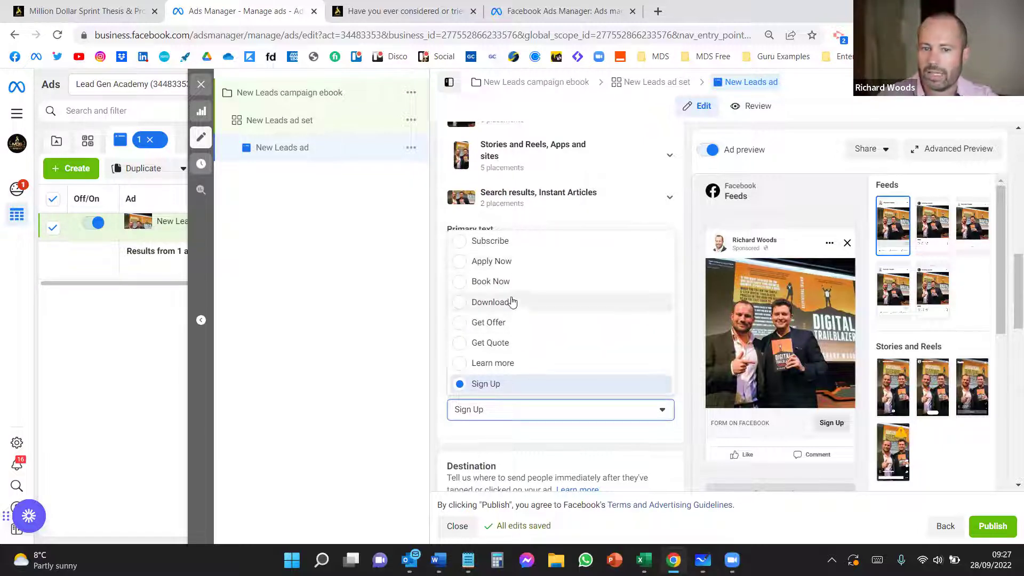
click(493, 363)
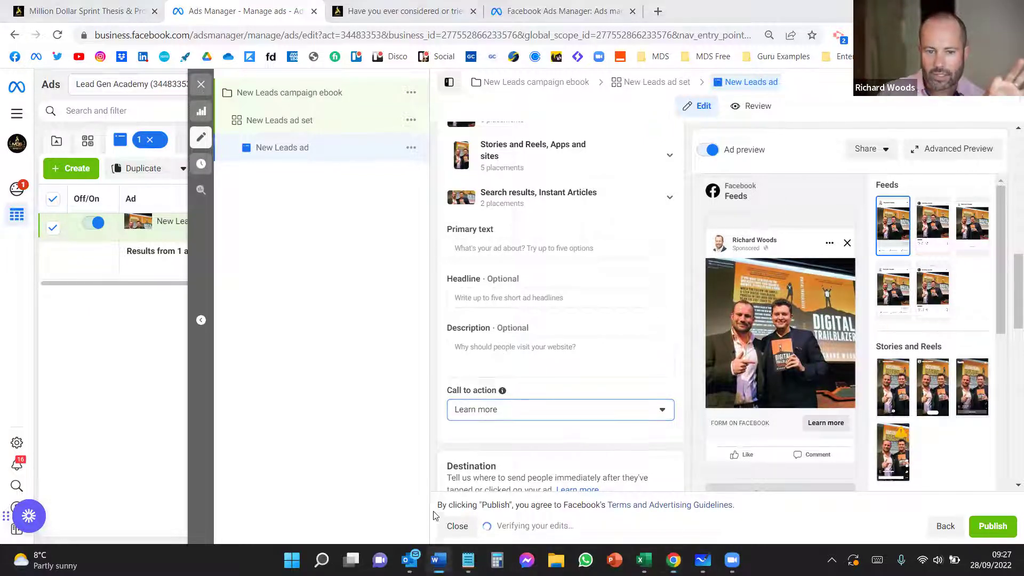
Copy the Ad Text 1 flame benefits copy from the Word swipe file and enter it as the ad's primary text in Chrome.
click(437, 558)
scroll(532, 328, up, 1)
scroll(533, 336, down, 7)
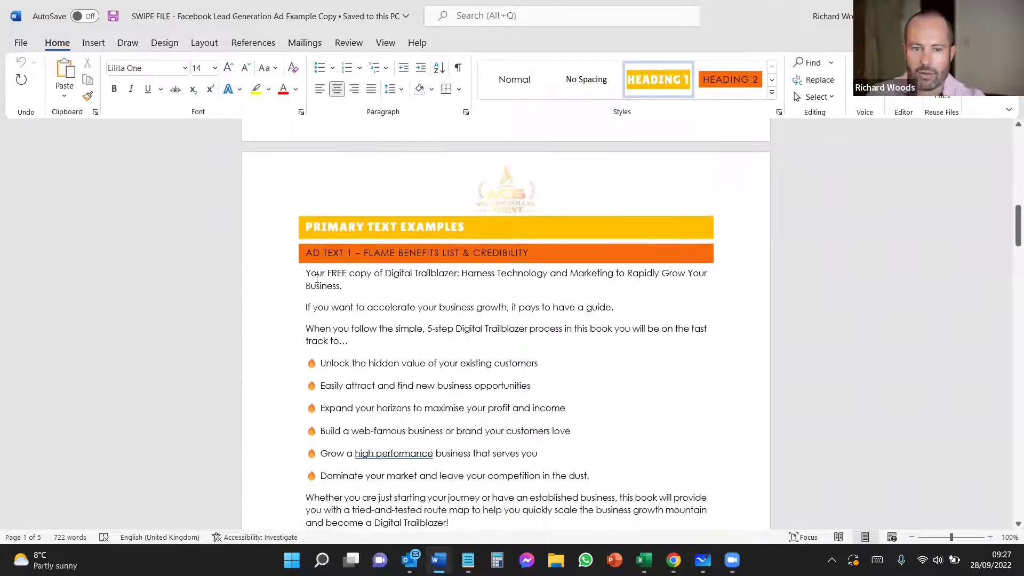
drag(307, 273, 573, 199)
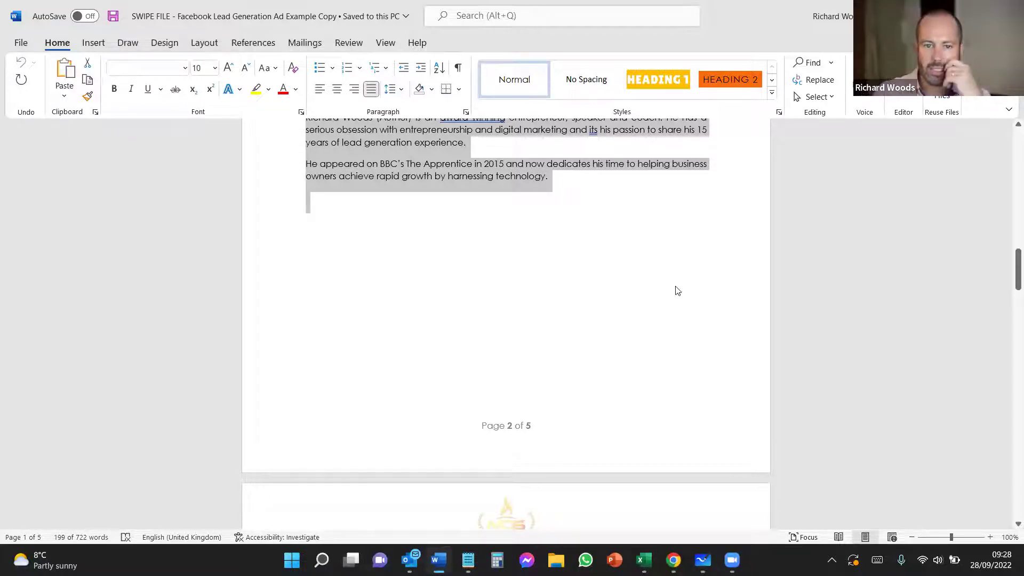
key(alt+Tab)
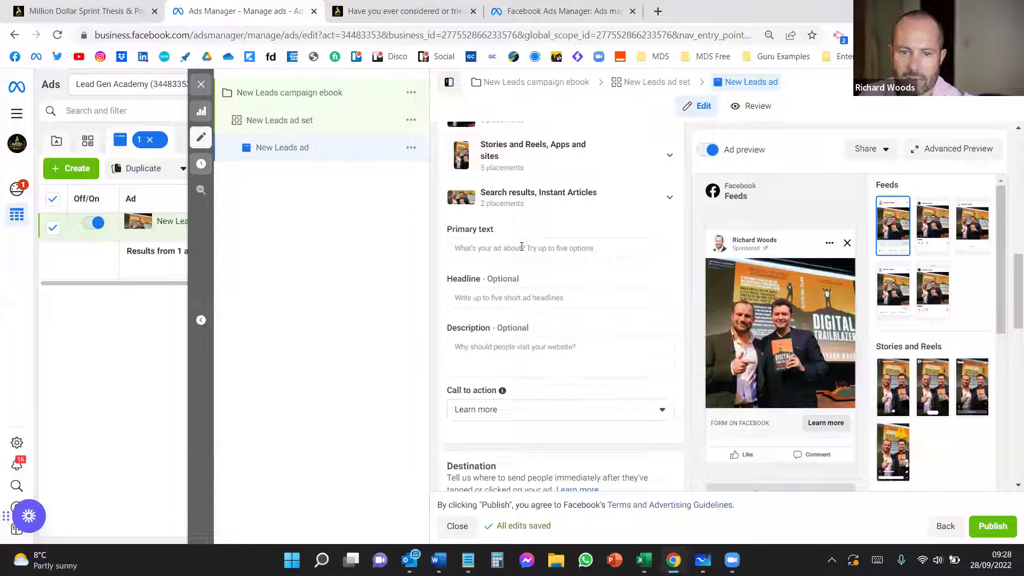
click(522, 247)
text(Your FREE copy of Digital Trailblazer: Harness Technology and Marketing to Rapidly Grow Your Business. If you want to accelerate your business growth, it pays to have a guide. When you follow the simple, 5-step Digital Trailblazer process in this book you will be on the fast track to… 🔥 Unlock the hidden value of your existing customers 🔥 Easily attract and find new business opportunities 🔥 Expand your horizons to maximise your profit and income 🔥 Build a web-famous business or brand your customers love 🔥 Grow a high performance business that serves you 🔥 Dominate your market and leave your competition in the dust. Whether you are just starting your journey or have an established business, this book will provide you with a tried-and-tested route map to help you quickly scale the business growth mountain and become a Digital Trailblazer! Richard Woods (Author) is an award winning entrepreneur, speaker and coach. He has a serious obsession with entrepreneurship and digital marketing and its his passion to share his 15 years of lead generation experience. He appeared on BBC's The Apprentice in 2015 and now dedicates his time to helping business owners achieve rapid growth by harnessing technology.)
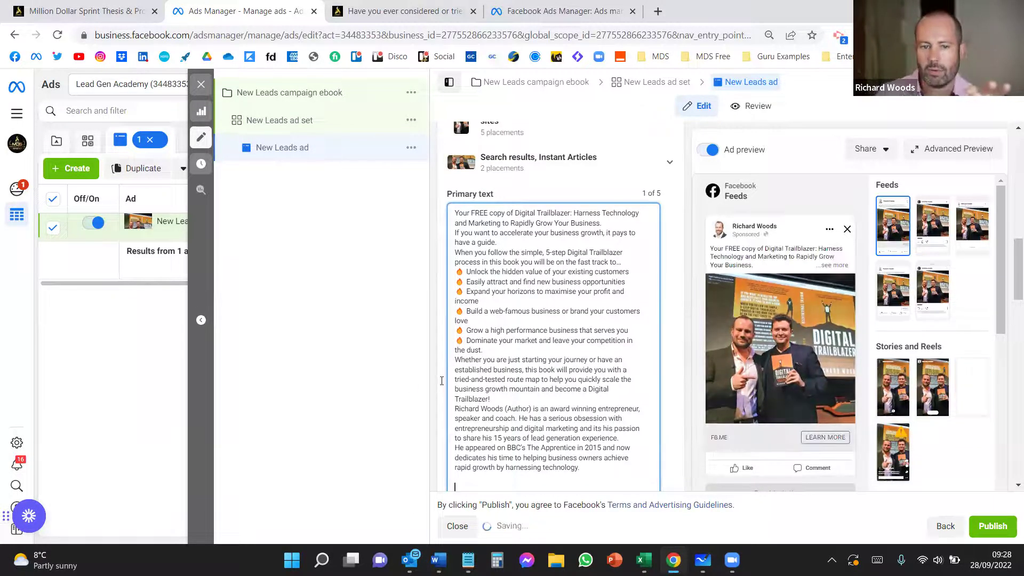
scroll(602, 372, down, 4)
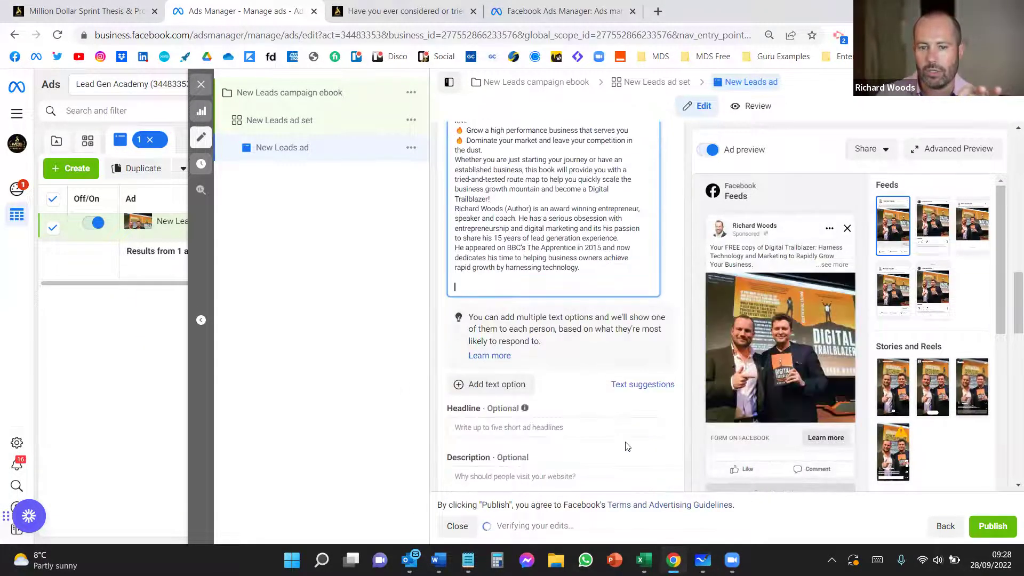
click(673, 416)
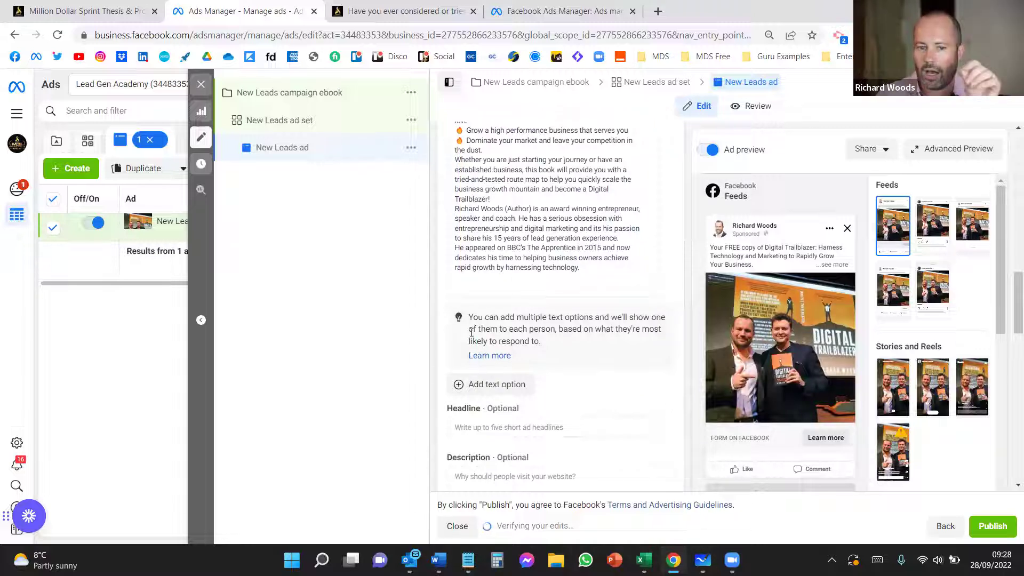
Add a second primary text option containing the Ad Text 2 copy, "DOWNLOAD YOUR FREE COPY", from the Word swipe file.
click(515, 391)
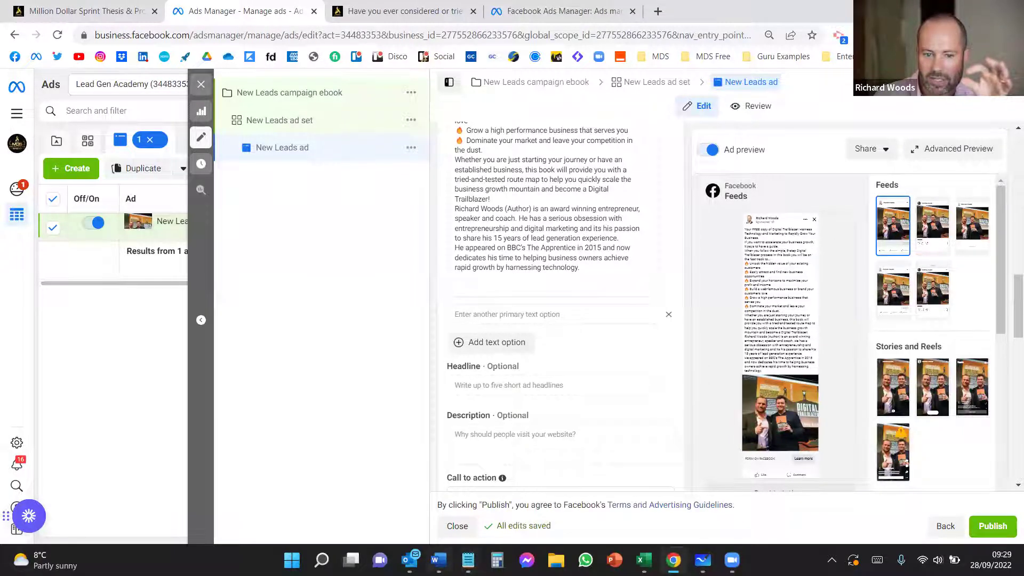
click(438, 559)
scroll(433, 394, down, 12)
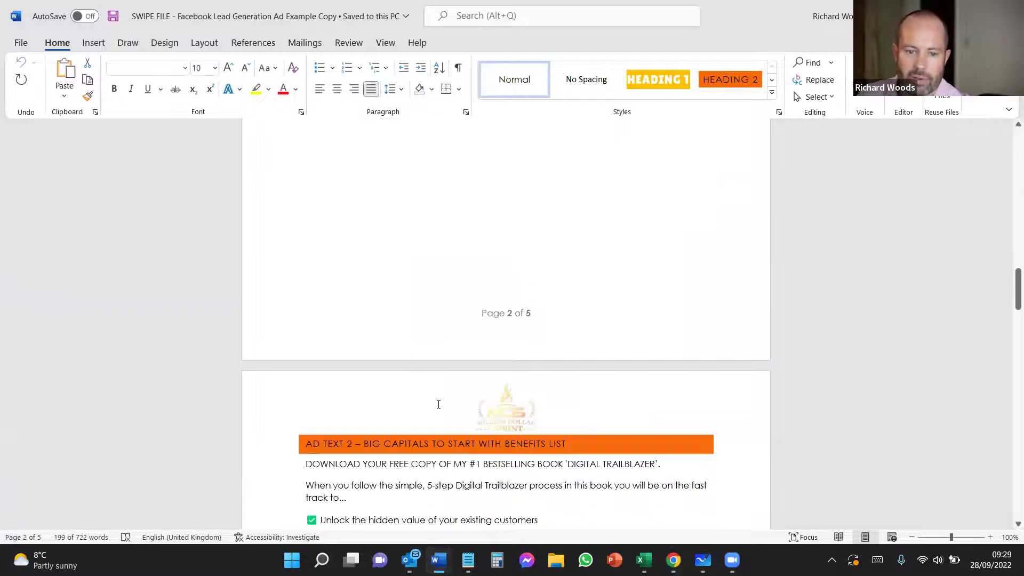
drag(429, 402, 286, 169)
key(ctrl+c)
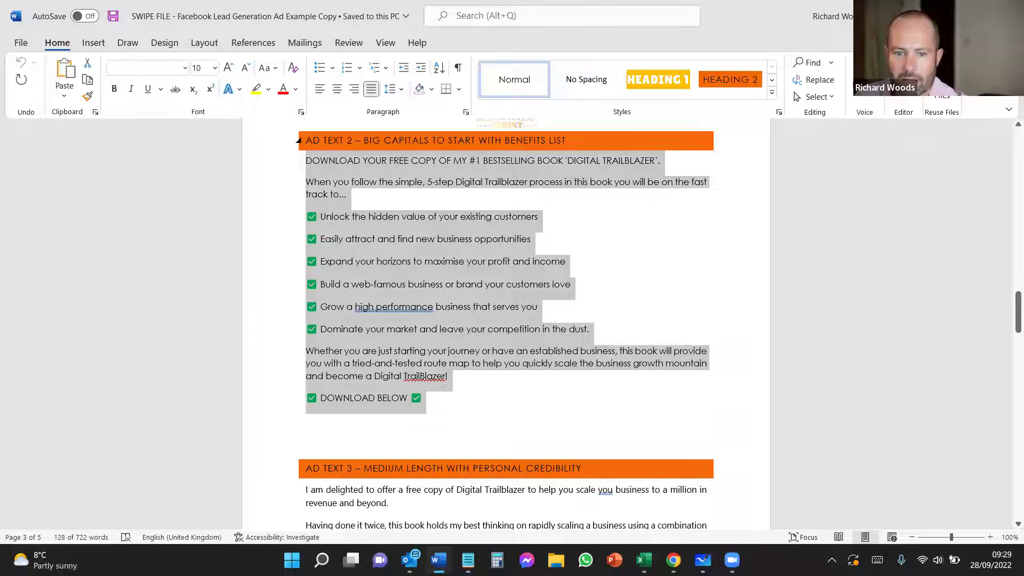
key(alt+Tab)
key(ctrl+v)
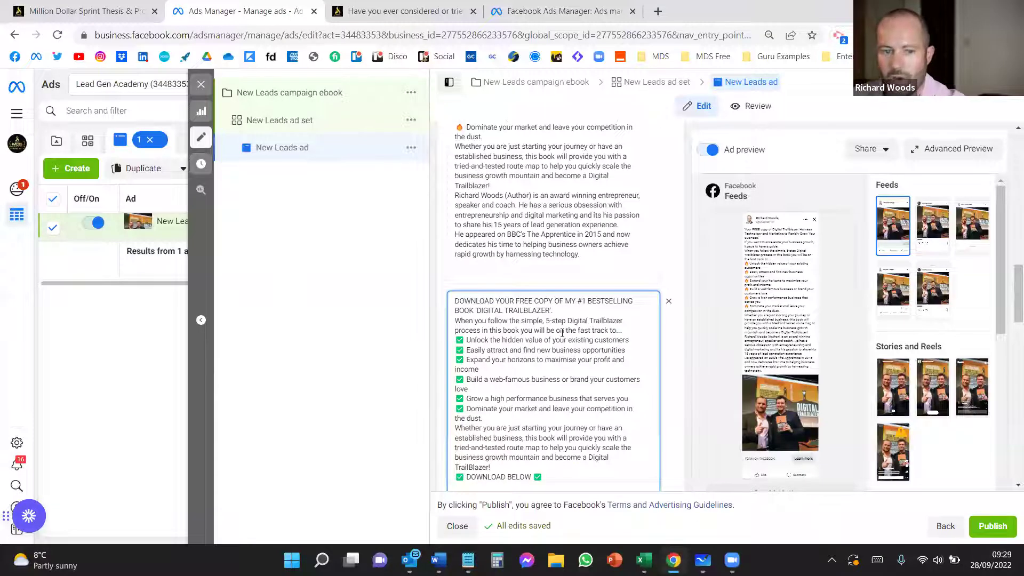
scroll(508, 365, down, 10)
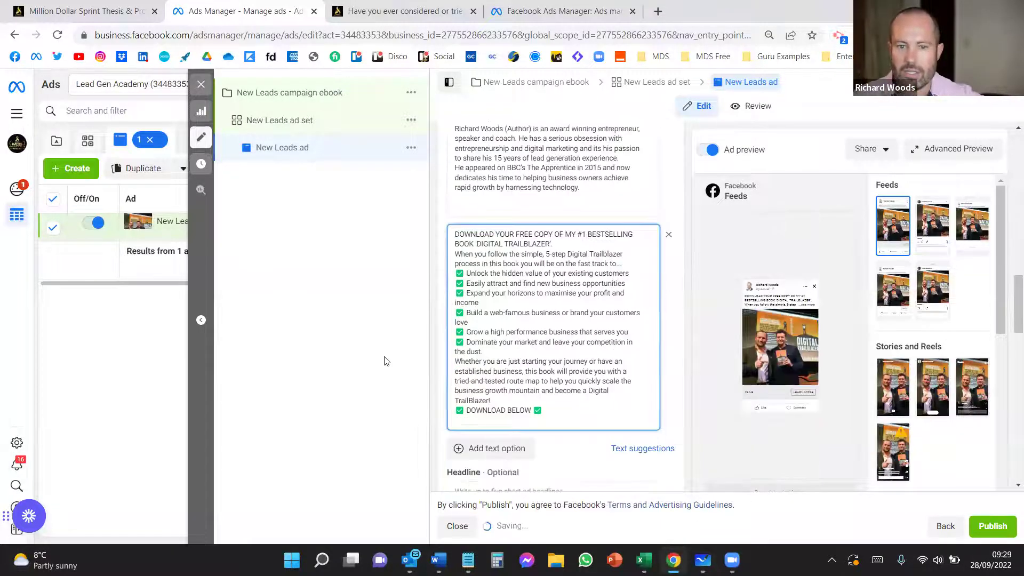
scroll(514, 265, up, 5)
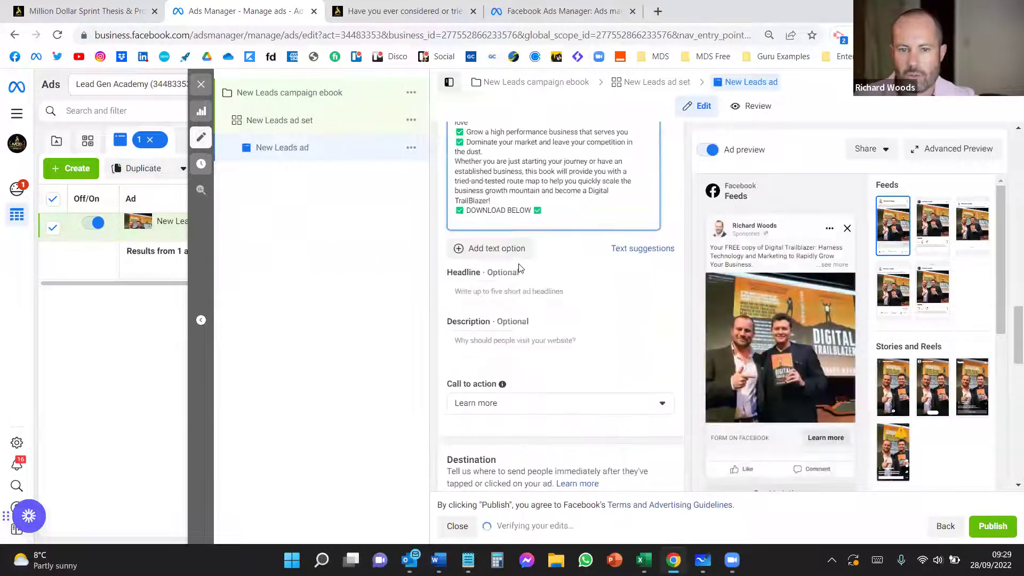
Copy "Complementary FREE book for you" from the Word swipe file's headline examples and enter it without its list number as the ad headline in Chrome.
click(438, 560)
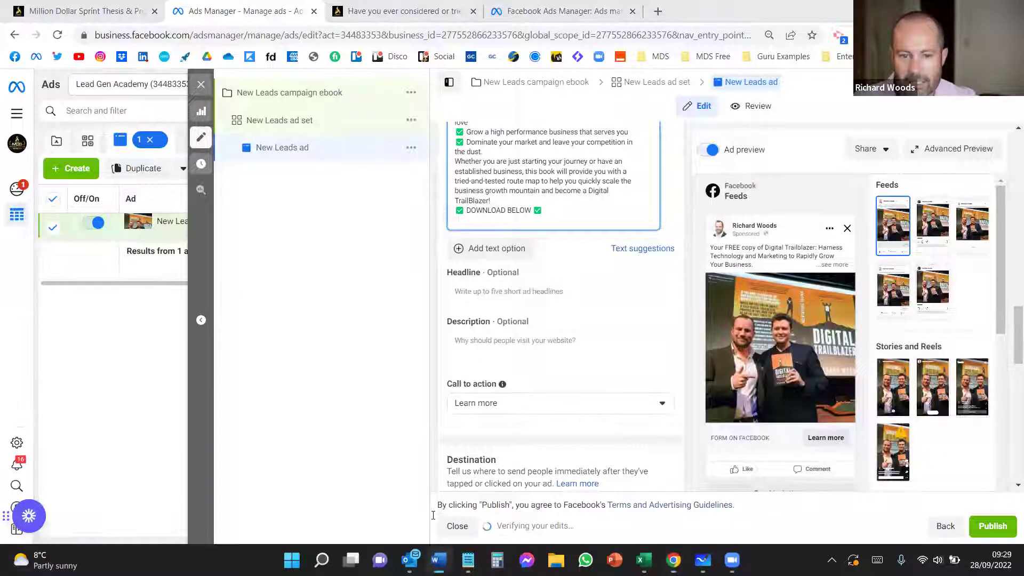
scroll(456, 436, down, 10)
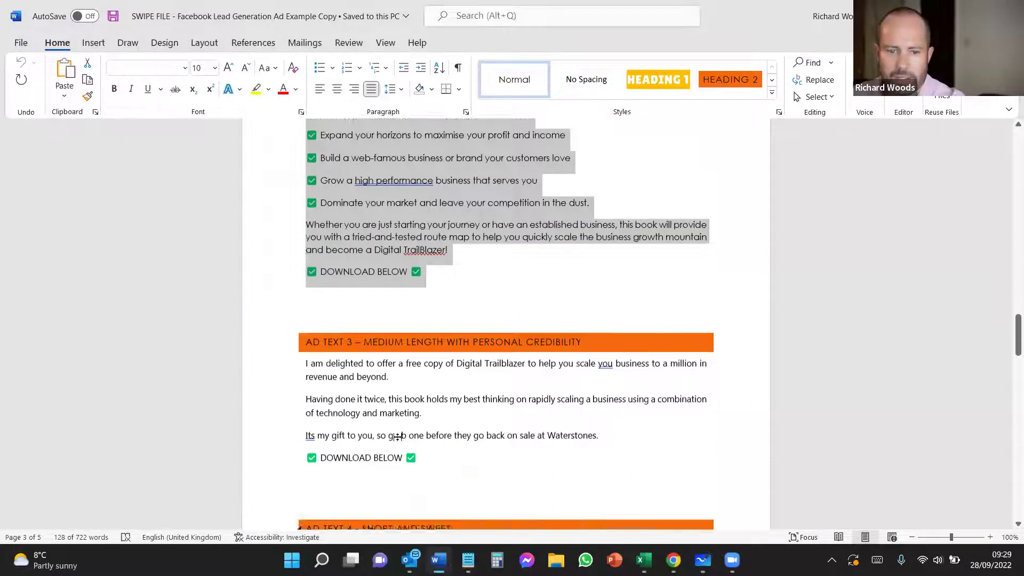
scroll(401, 439, down, 4)
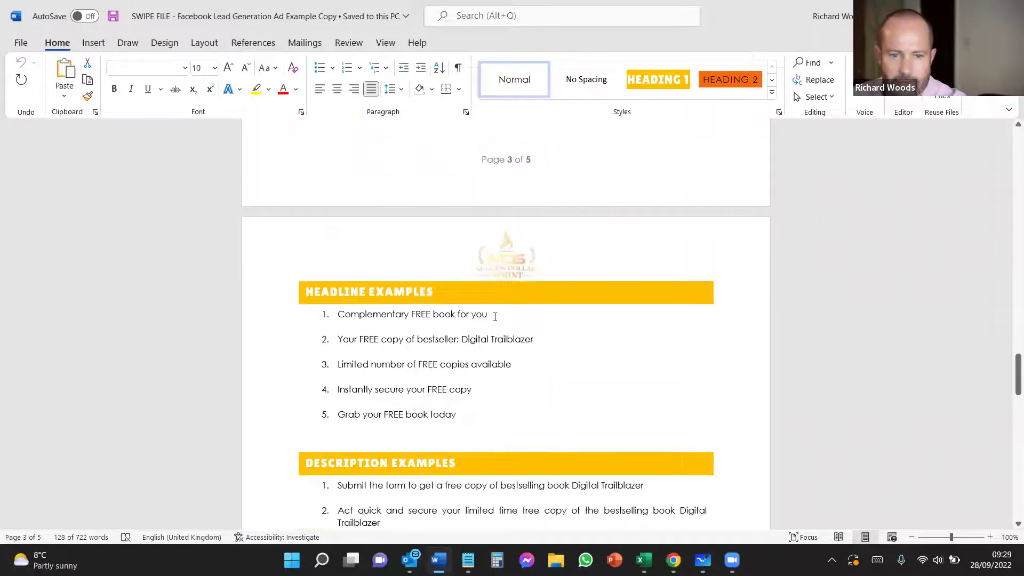
drag(494, 315, 382, 310)
key(ctrl+c)
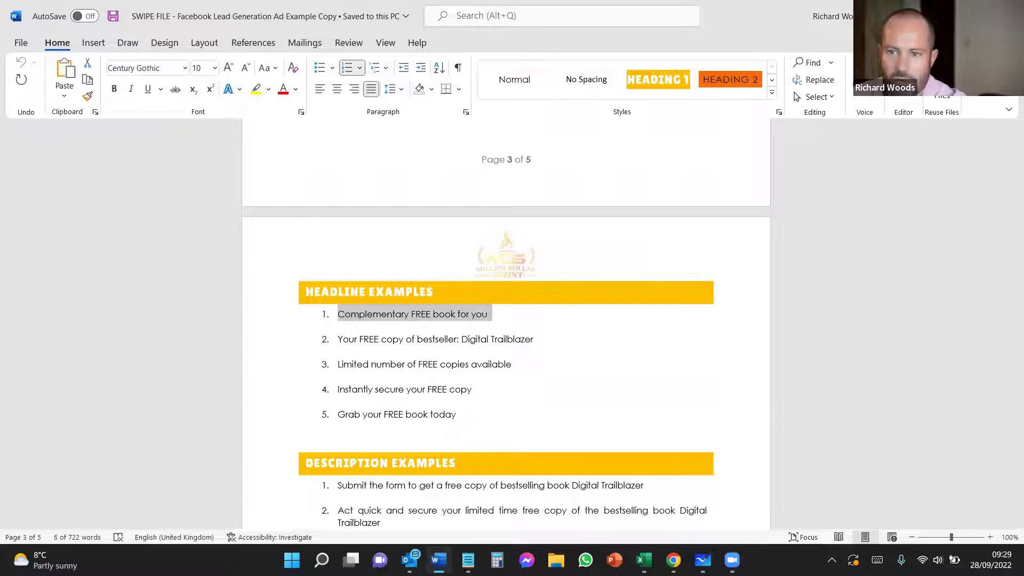
key(alt+Tab)
key(ctrl+v)
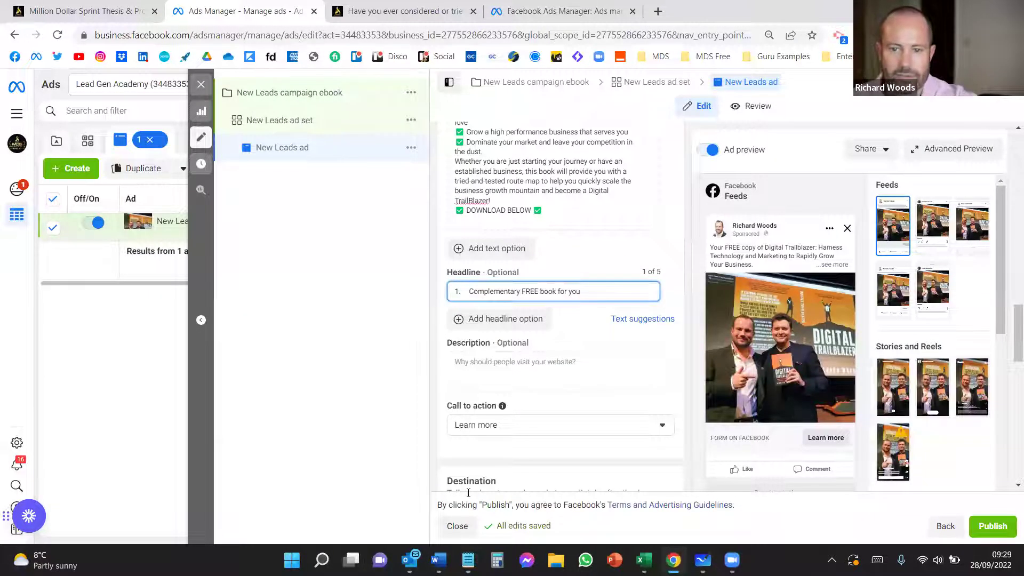
drag(469, 291, 436, 302)
key(BackSpace)
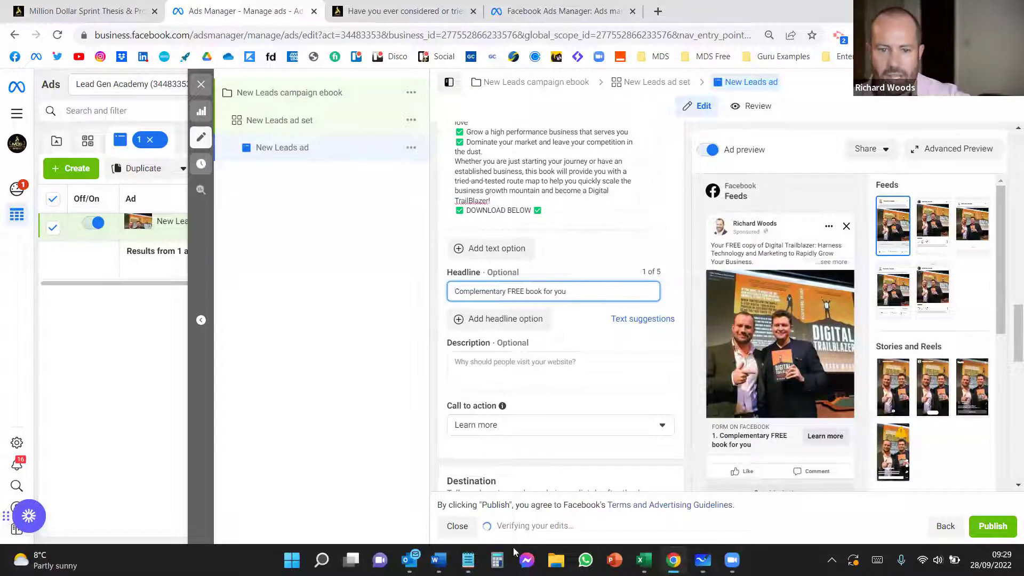
Copy the first description example, "Submit the form to get a free copy of bestselling book Digital Trailblaze", from Word into the ad's description in Chrome.
click(437, 560)
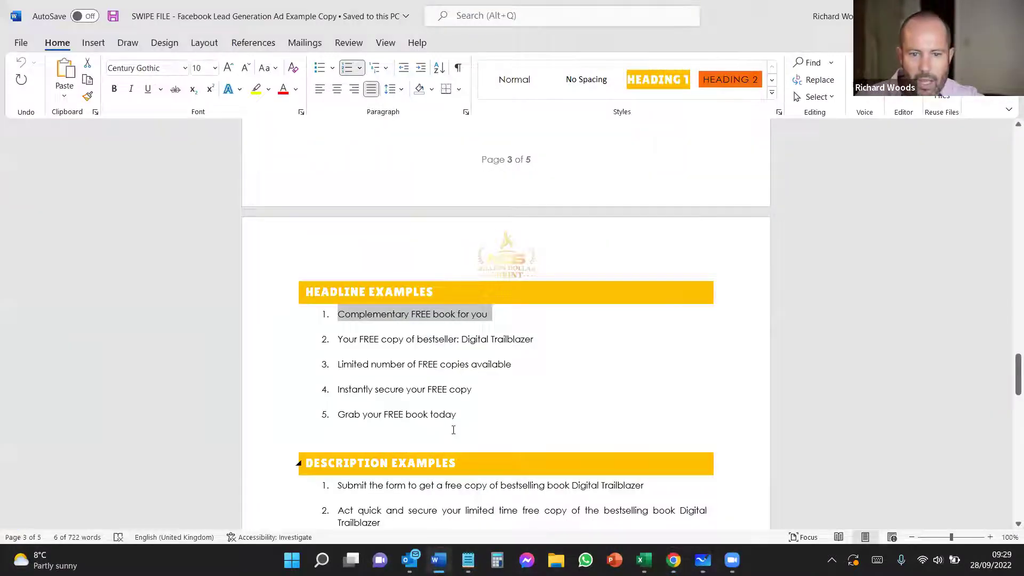
scroll(447, 477, down, 2)
drag(342, 416, 642, 421)
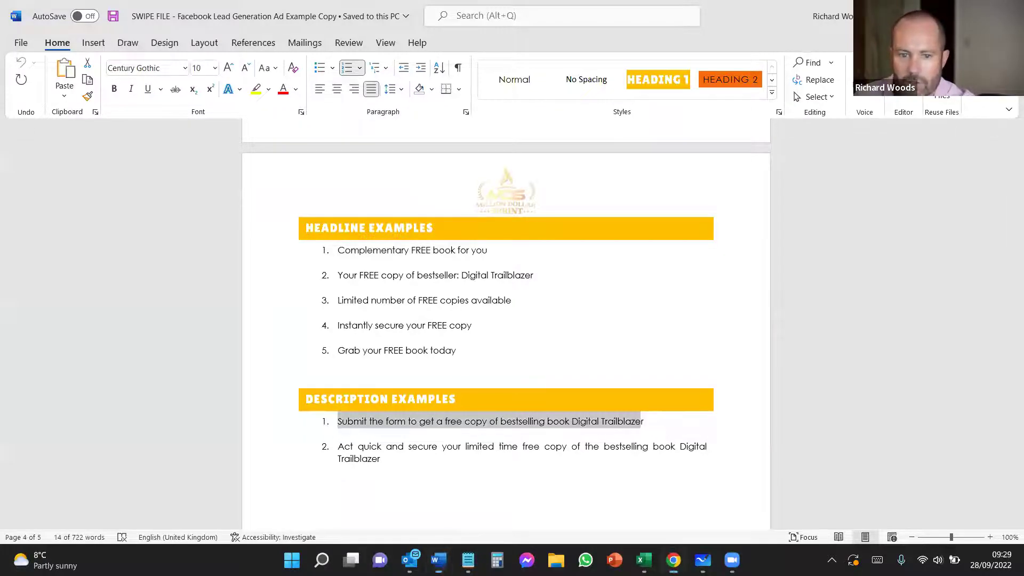
key(super+Down)
key(super+Down)
text(1.	Submit the form to get a free copy of bestselling book Digital Trailblaze)
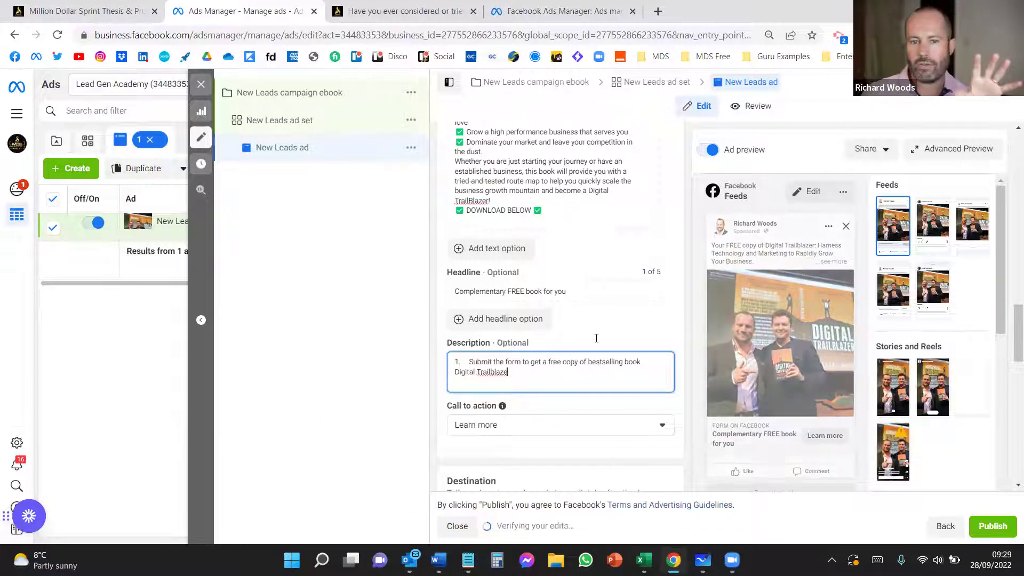
Preview how the ad looks in the Facebook Stories placement.
scroll(597, 336, down, 6)
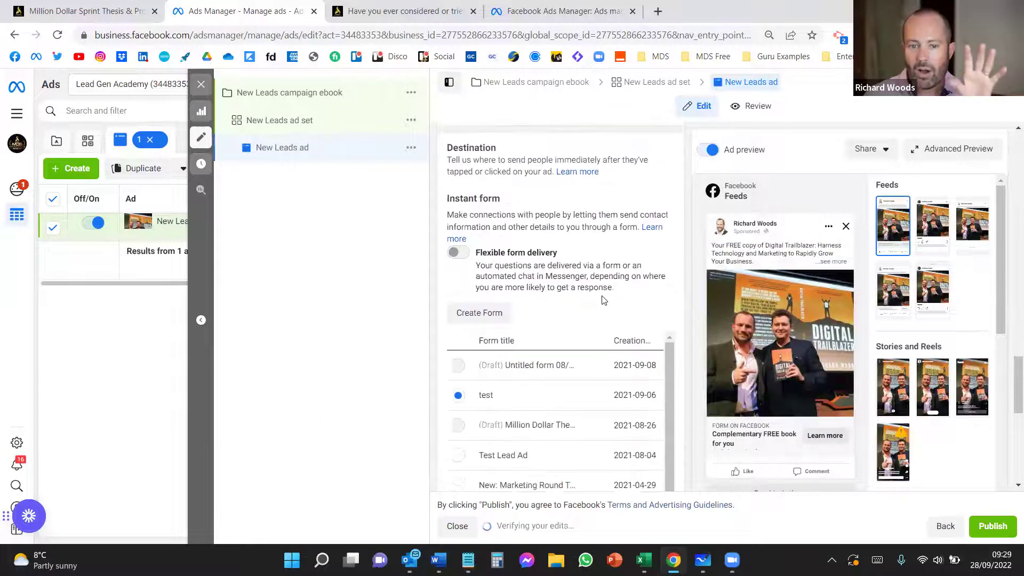
click(931, 397)
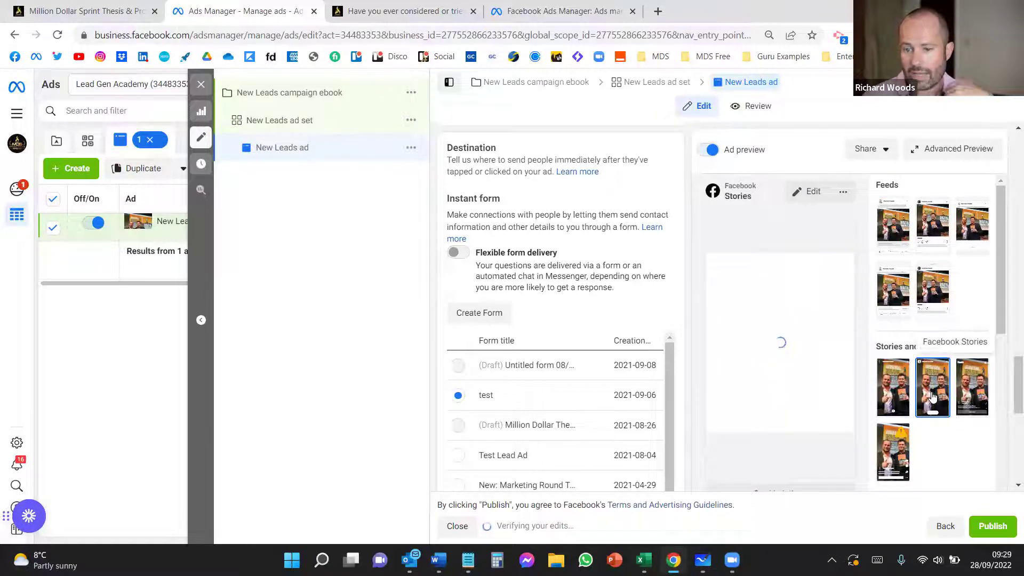
scroll(907, 368, down, 3)
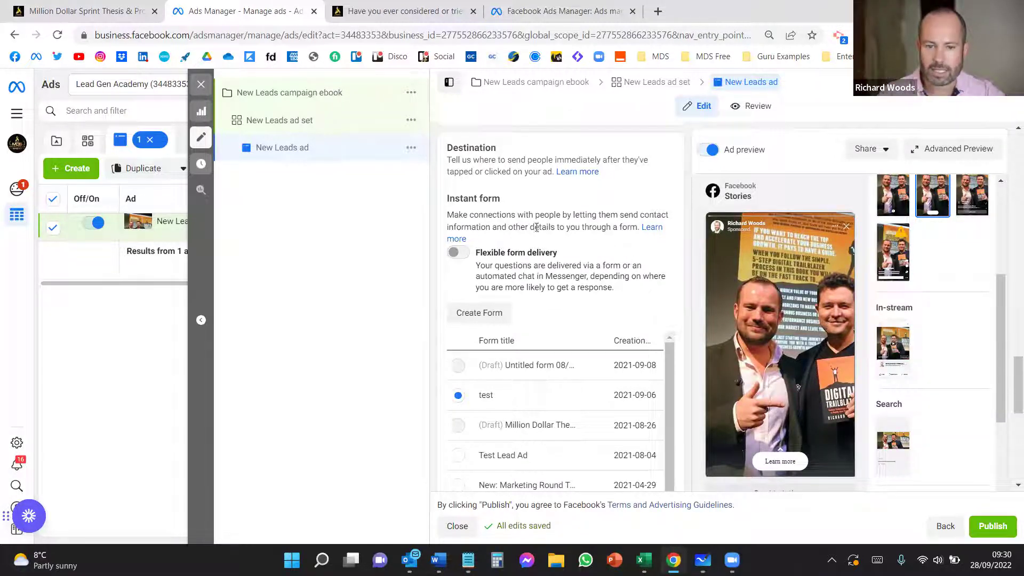
Start creating a new instant form and review the lead form example in the Word swipe file before returning to Chrome.
click(497, 317)
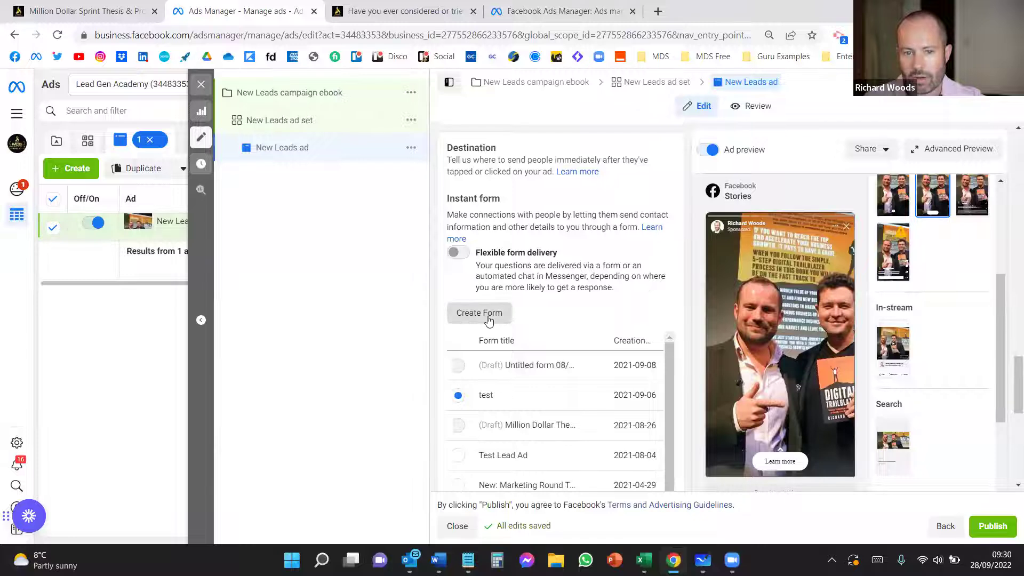
mouse_move(674, 559)
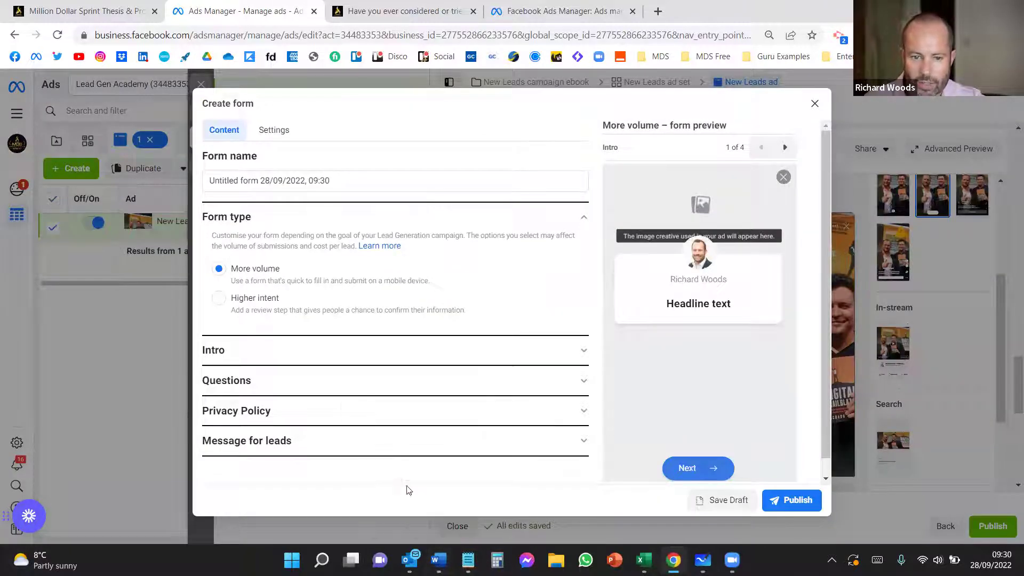
key(alt+Tab)
scroll(489, 307, down, 10)
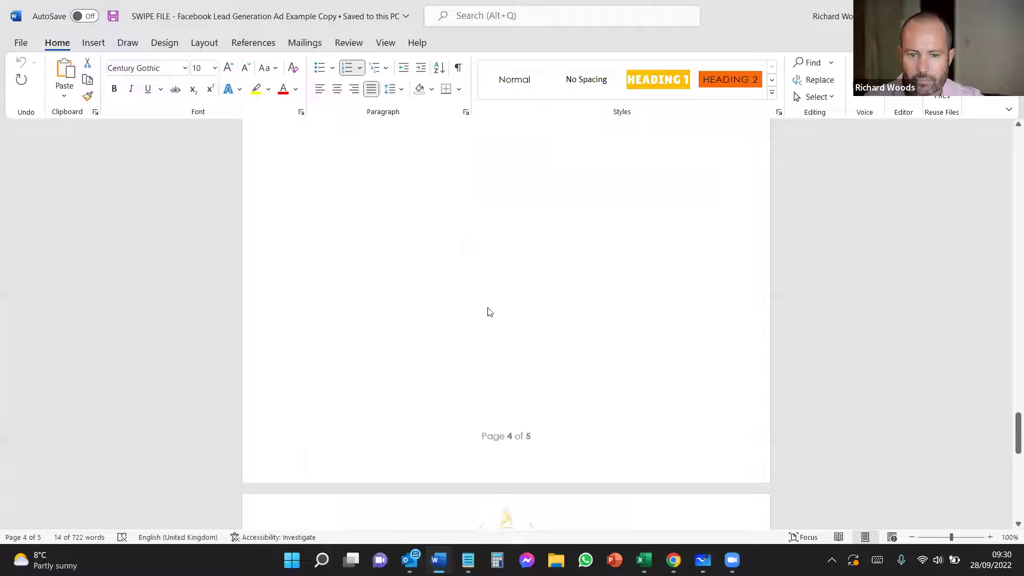
scroll(490, 312, down, 6)
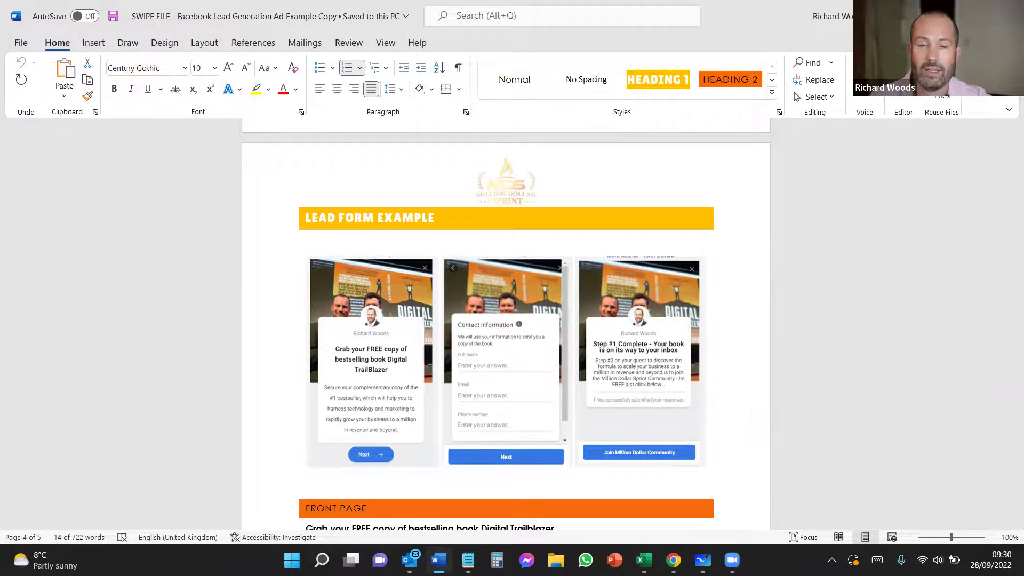
key(alt+Tab)
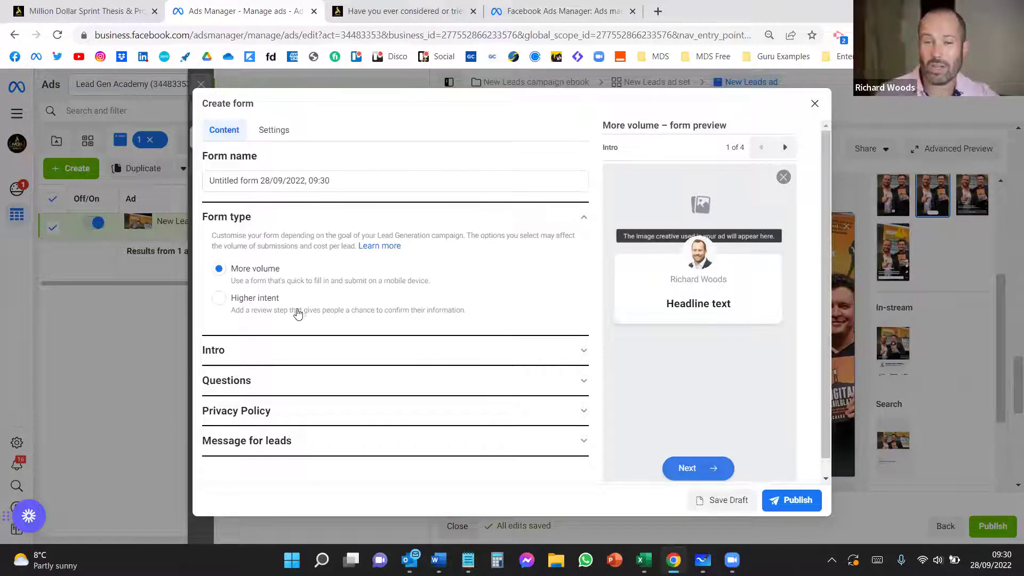
Upload the Pexels JPG from the Downloads folder as the background image of the form's intro.
click(514, 359)
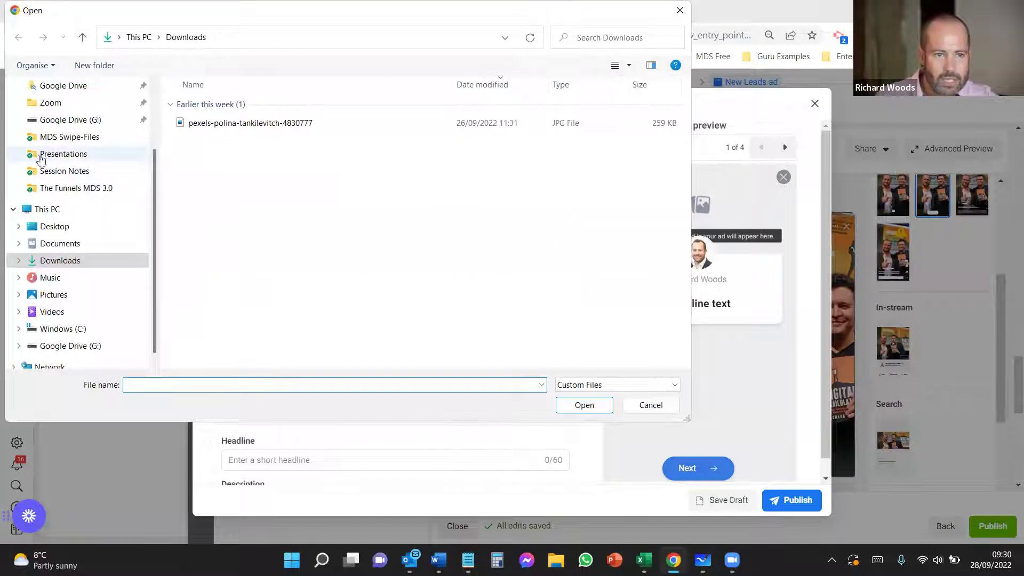
click(257, 125)
click(584, 406)
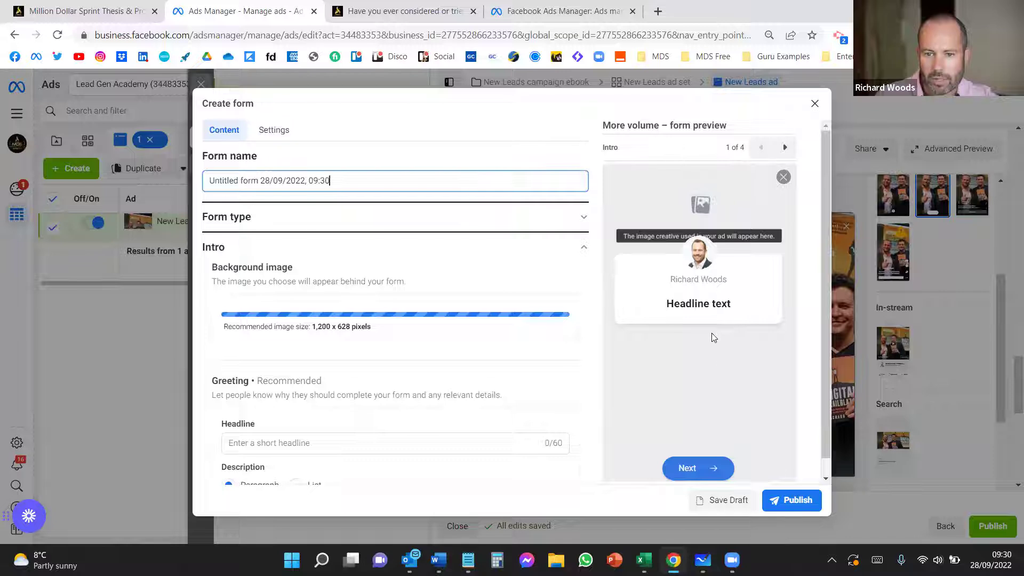
Copy the front page headline "Grab your FREE copy of bestselling book Digital Trailblazer" from Word and enter it as the form's greeting headline in Chrome.
scroll(414, 357, down, 3)
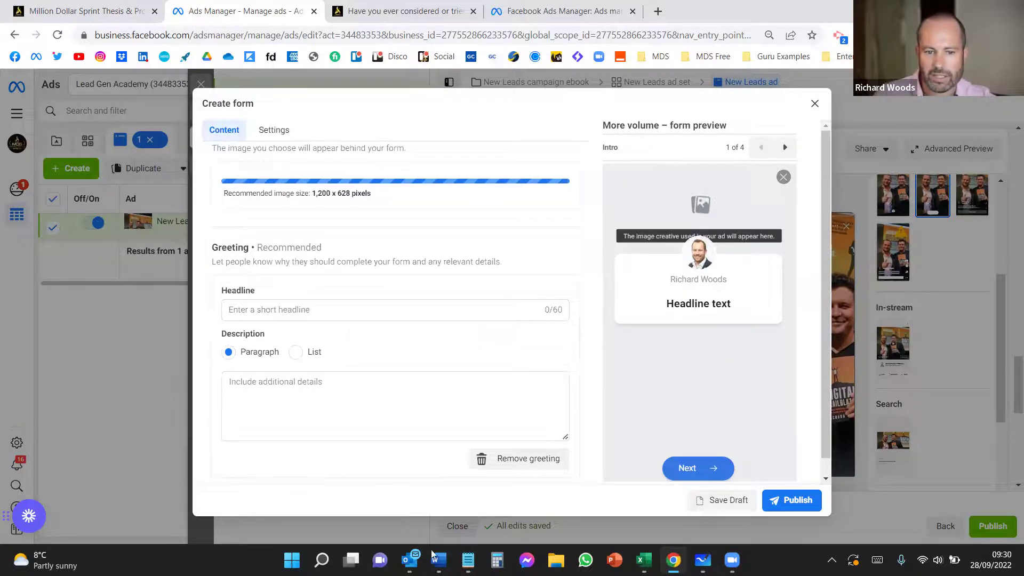
mouse_move(438, 559)
click(406, 501)
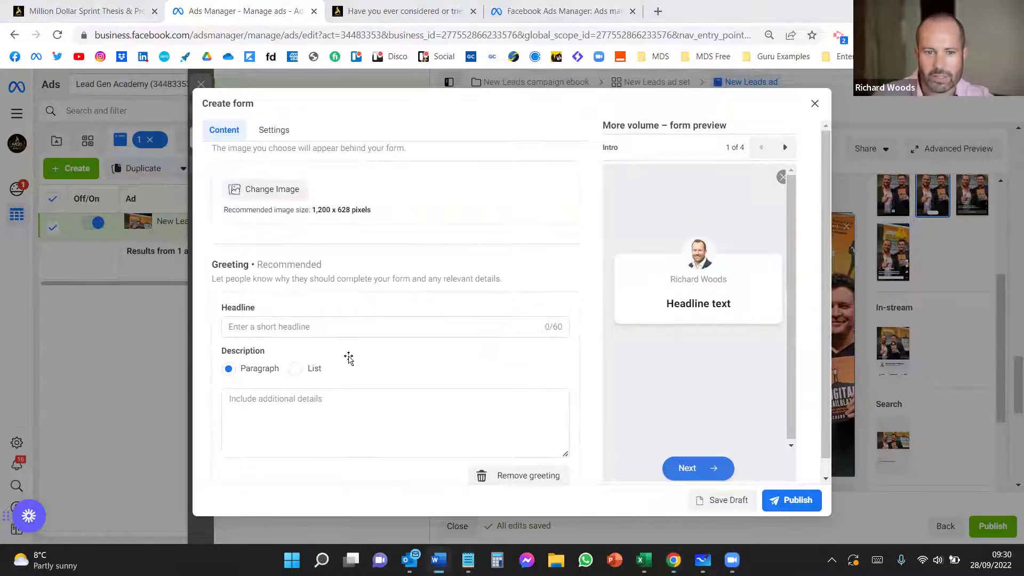
scroll(377, 388, up, 10)
scroll(380, 389, up, 5)
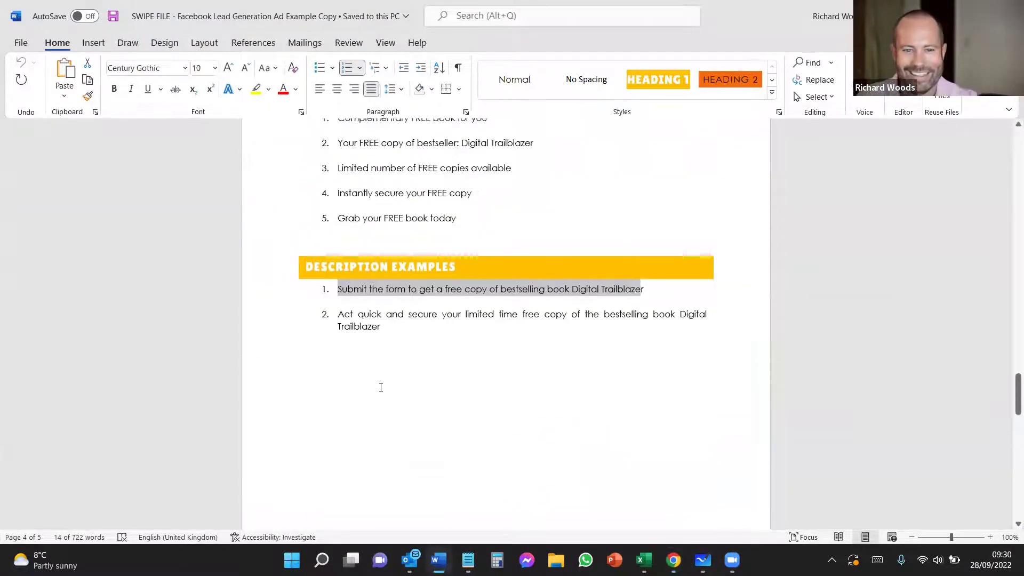
scroll(379, 387, down, 12)
scroll(377, 385, down, 10)
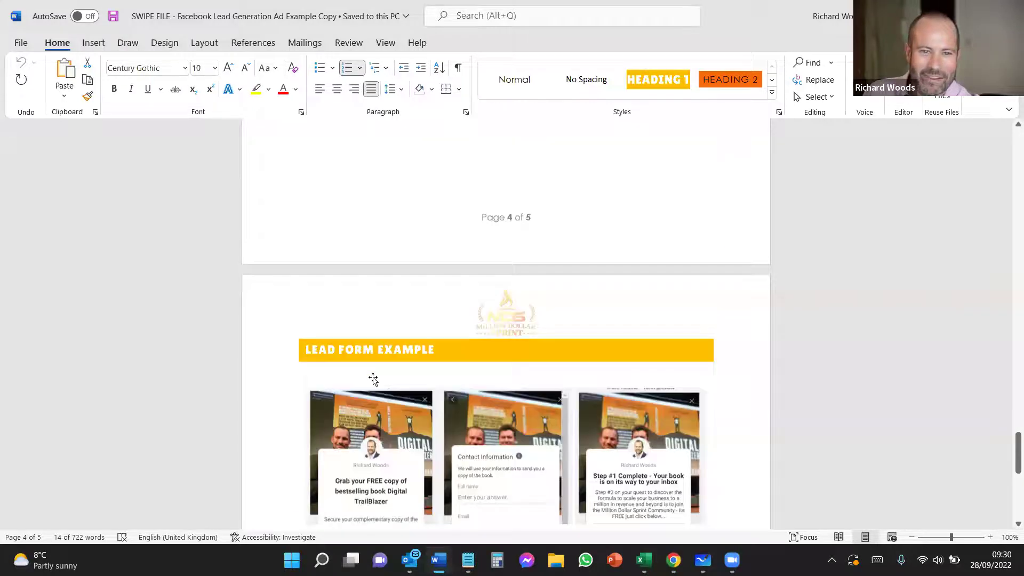
drag(578, 176, 320, 181)
key(super+c)
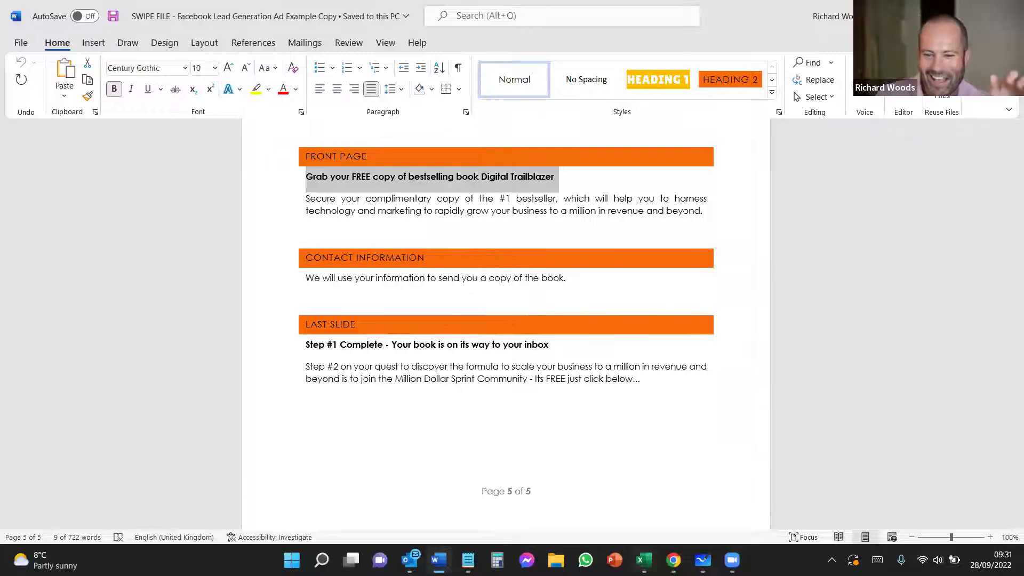
click(673, 559)
click(274, 326)
right_click(274, 326)
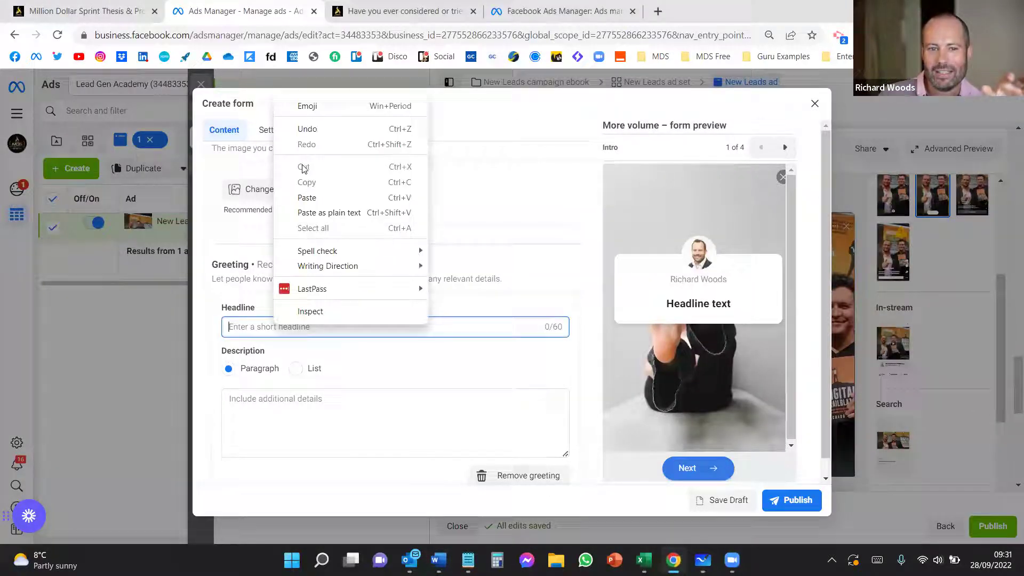
click(310, 197)
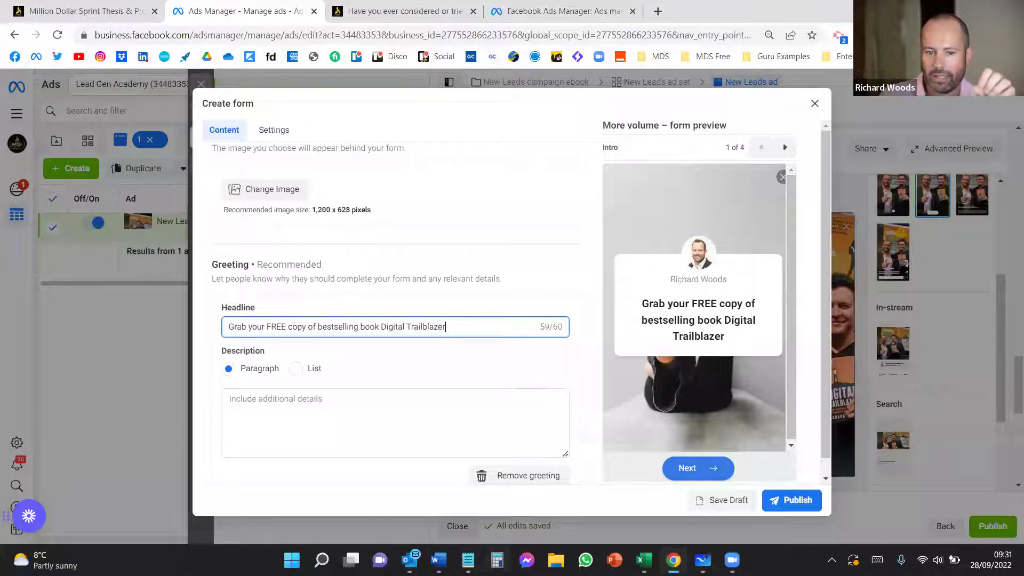
Copy the front page paragraph beginning "Secure your complimentary copy of the #1 bestseller" from Word into the form's greeting description in Chrome.
click(438, 560)
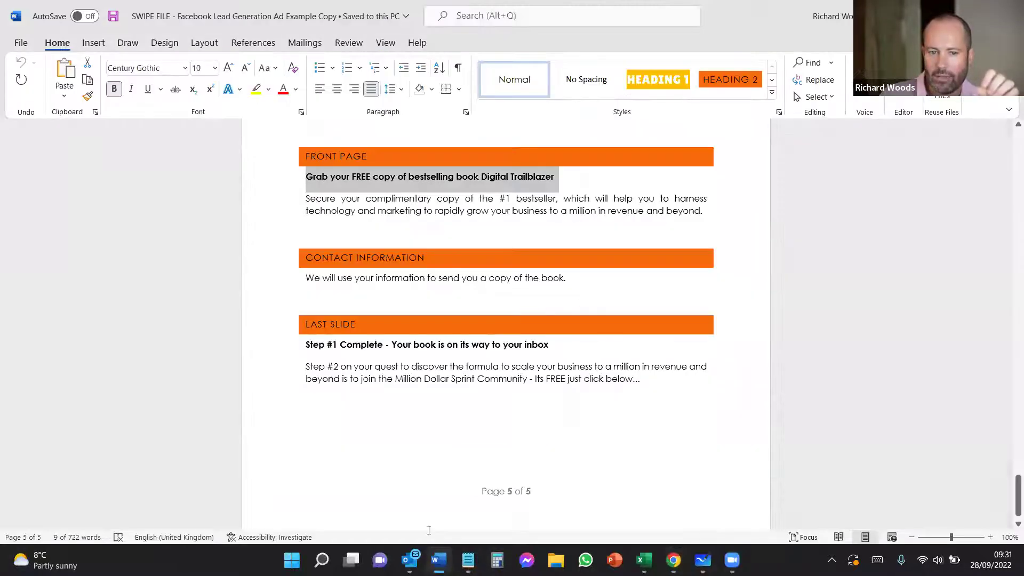
click(516, 214)
drag(706, 208, 284, 203)
key(ctrl+c)
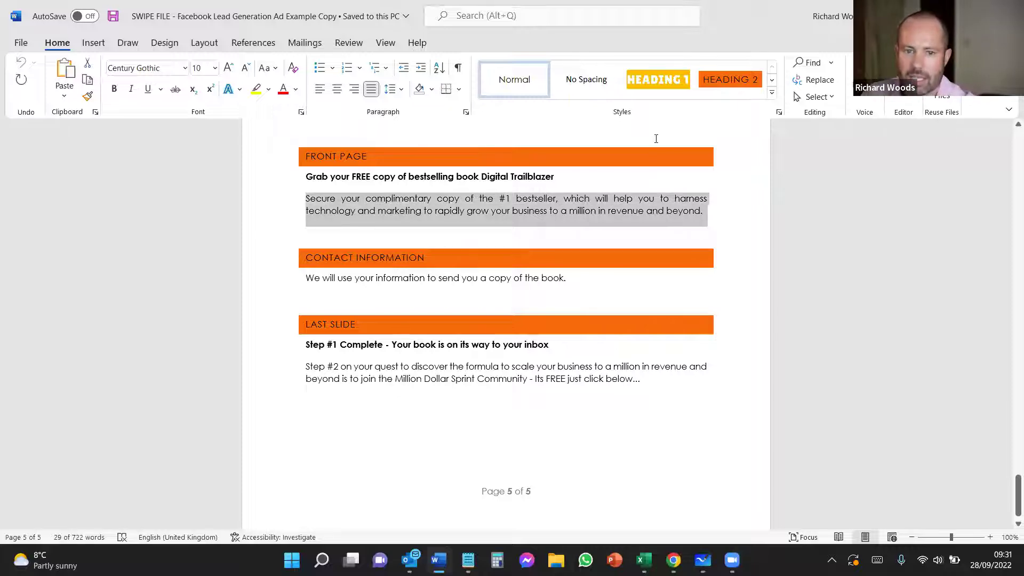
key(alt+Tab)
click(400, 413)
key(ctrl+v)
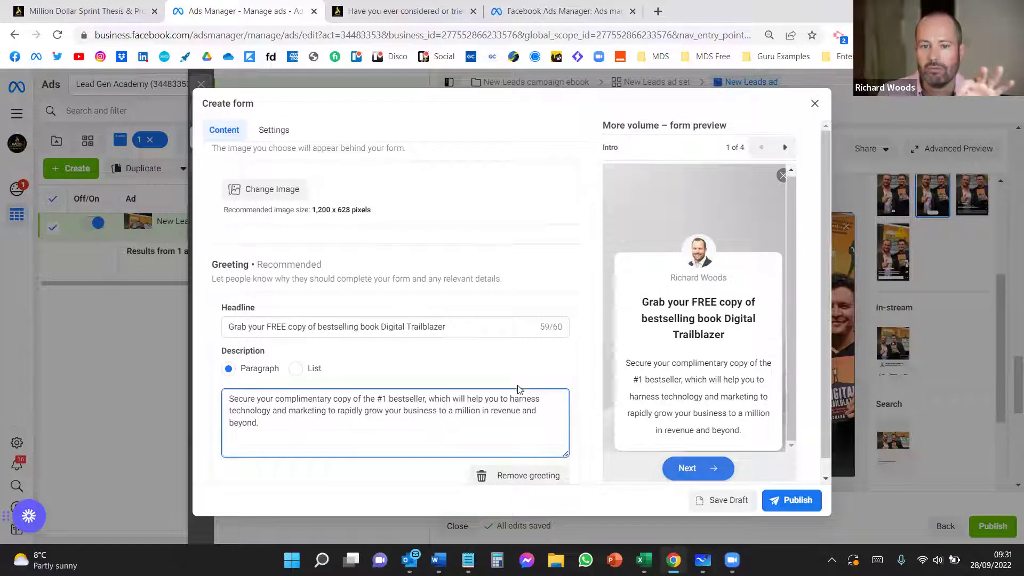
Add the Phone number contact field to the form's prefill questions.
scroll(674, 286, down, 1)
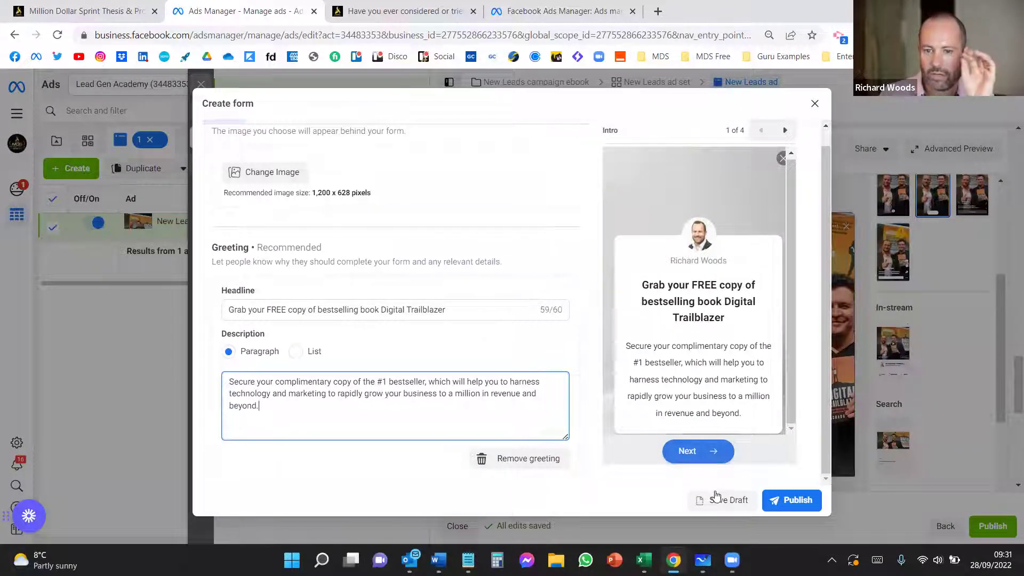
scroll(529, 337, down, 2)
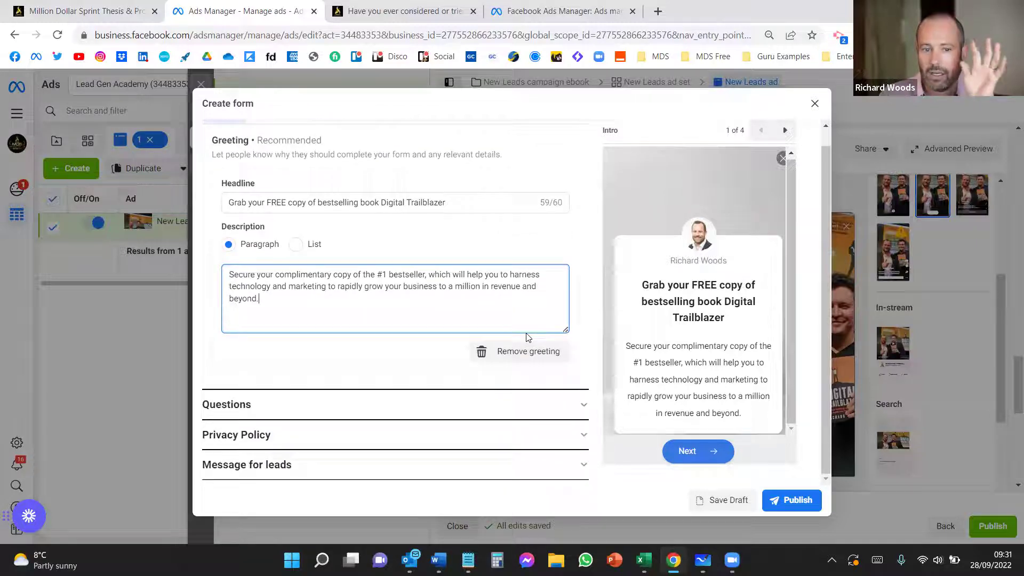
click(581, 412)
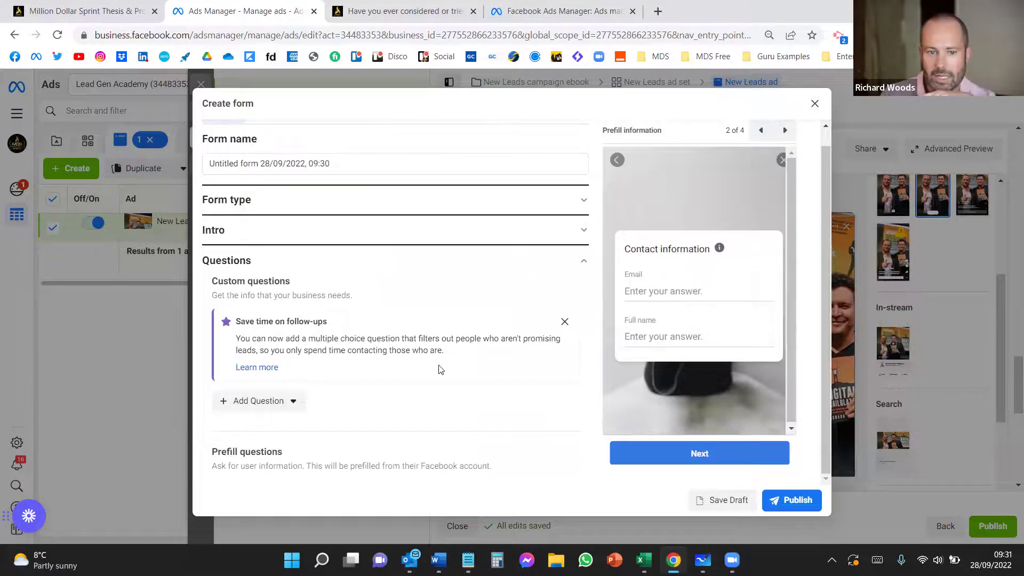
scroll(438, 369, down, 4)
scroll(282, 394, down, 1)
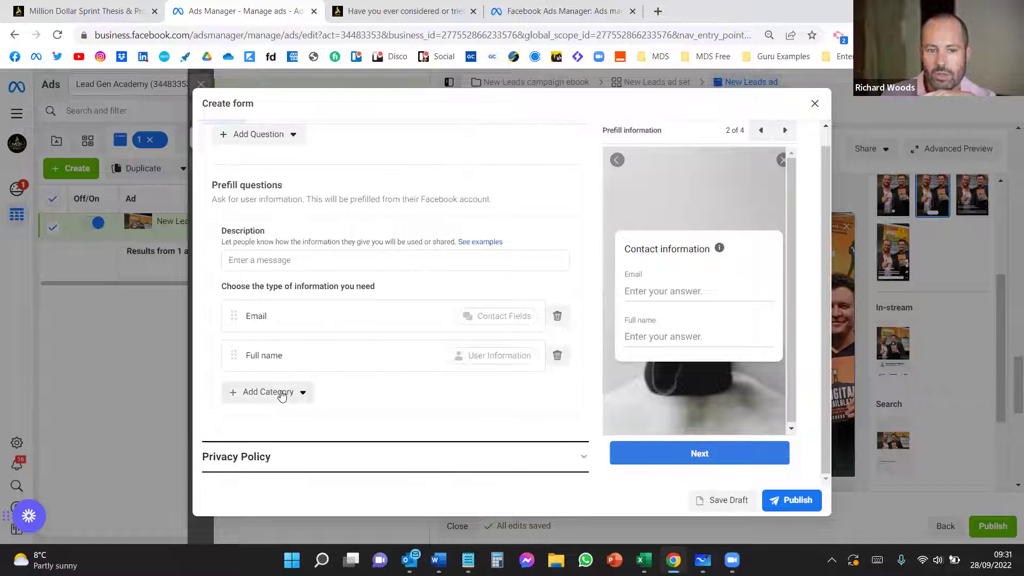
click(282, 394)
mouse_move(274, 419)
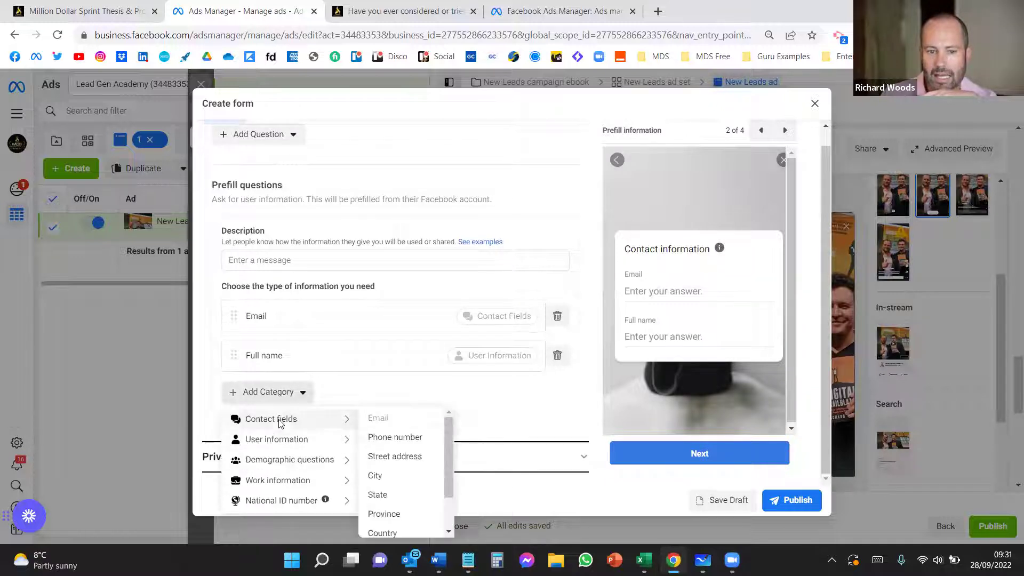
click(382, 444)
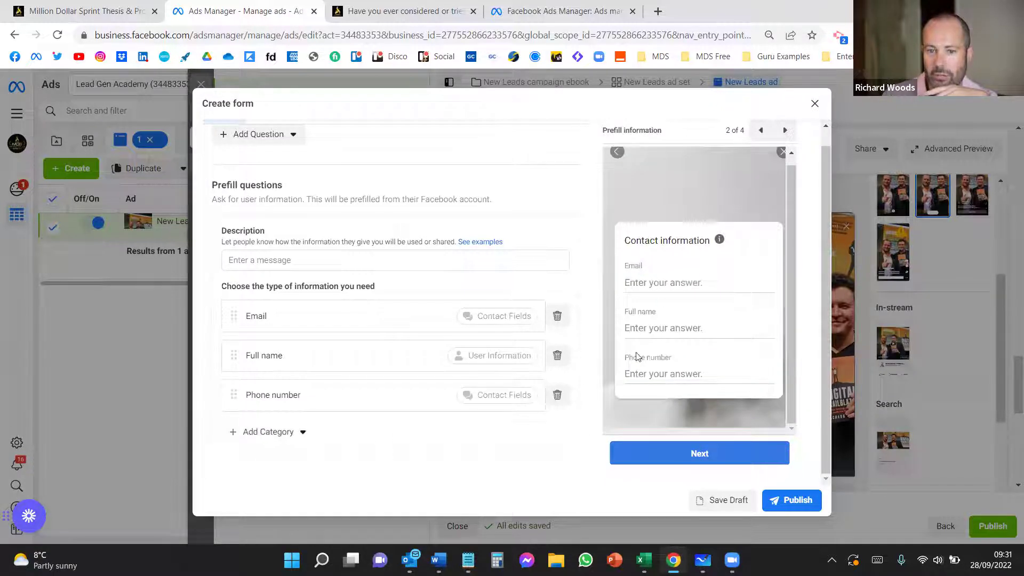
Fill in the form's privacy policy with placeholder link "cvsdxgbzchn" and link text "vddxGbcvxnx".
scroll(519, 382, down, 1)
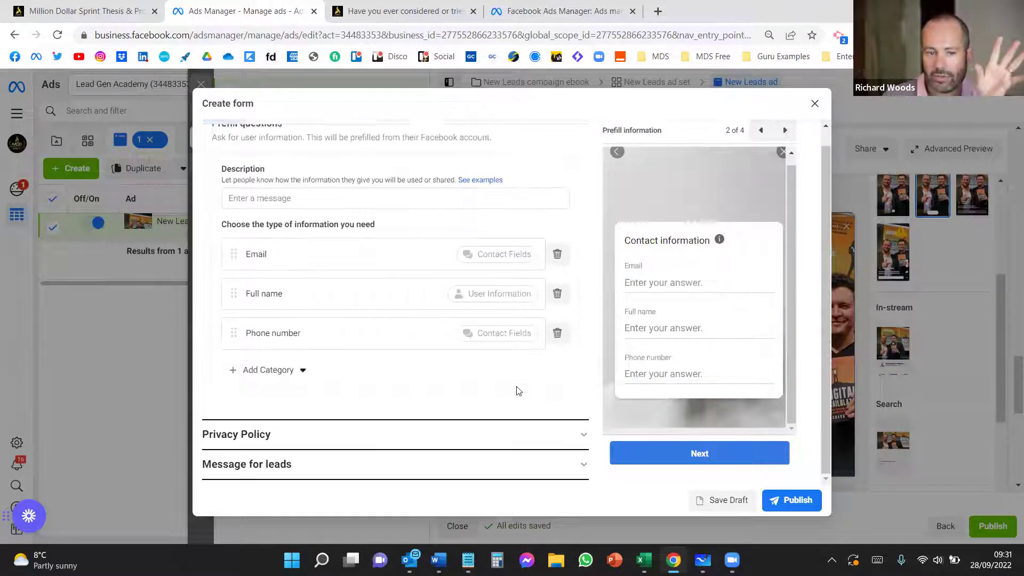
click(581, 434)
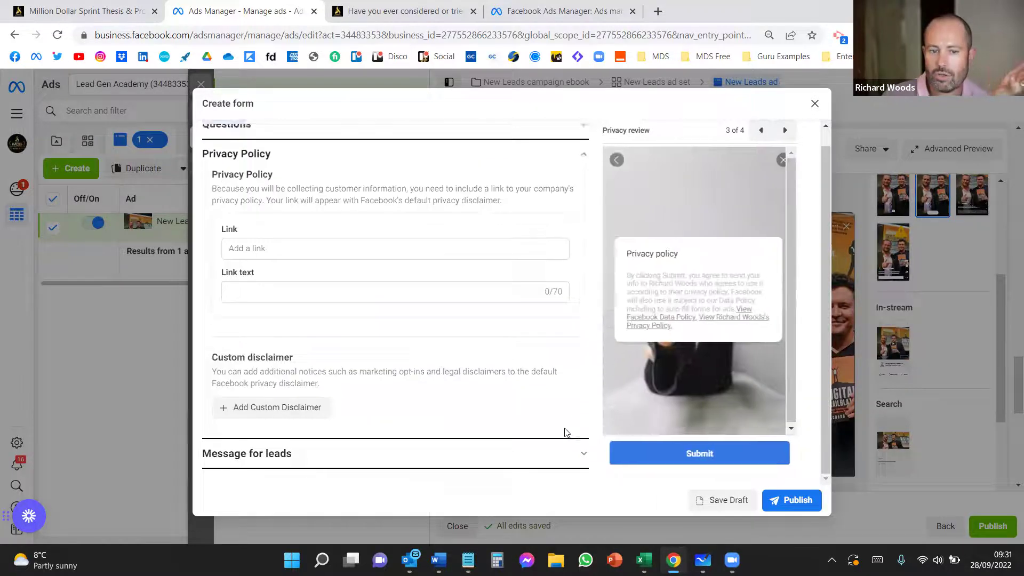
click(291, 261)
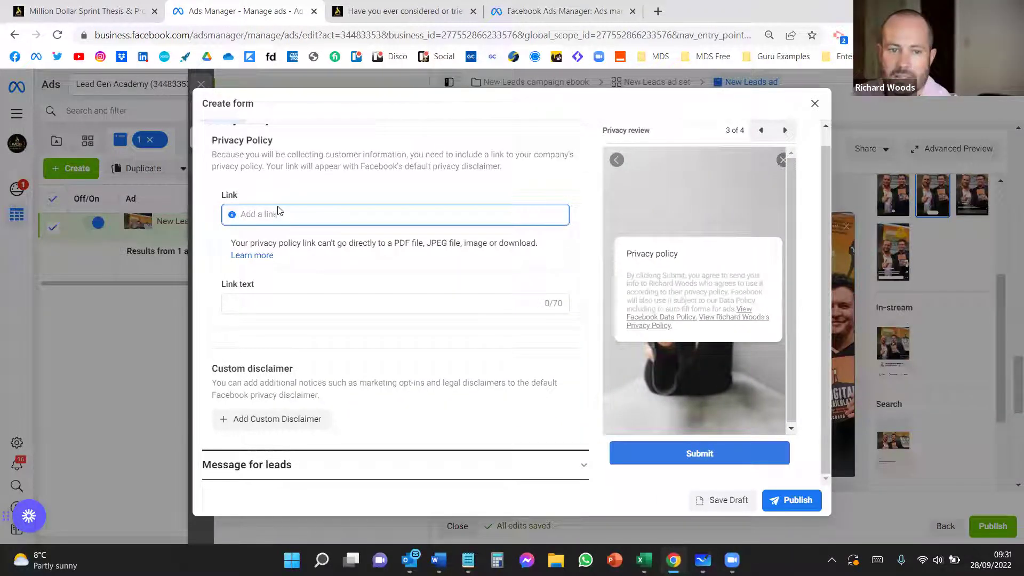
text(cvsdxgbzchn)
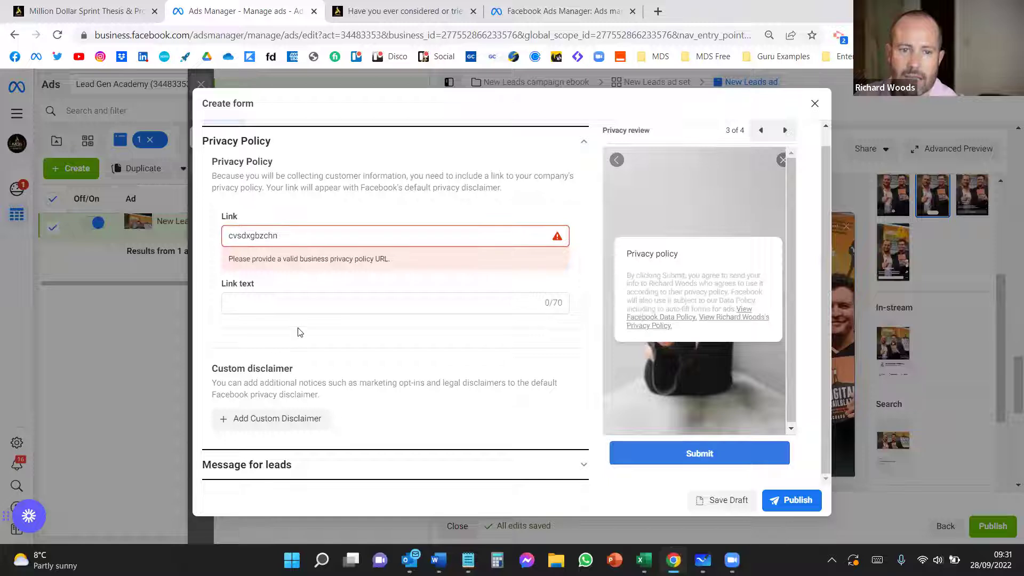
click(289, 300)
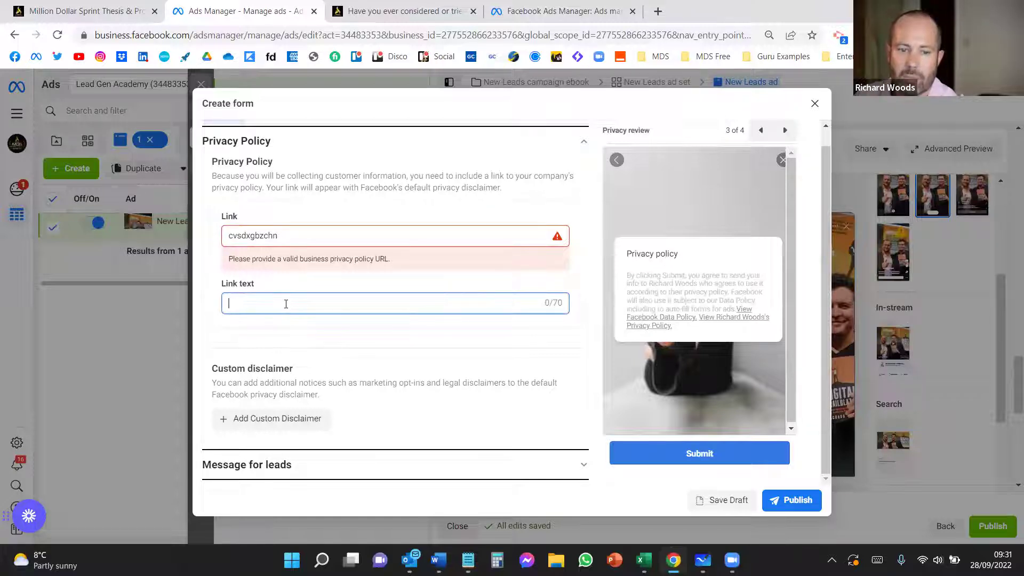
text(vddxGbcvxnx)
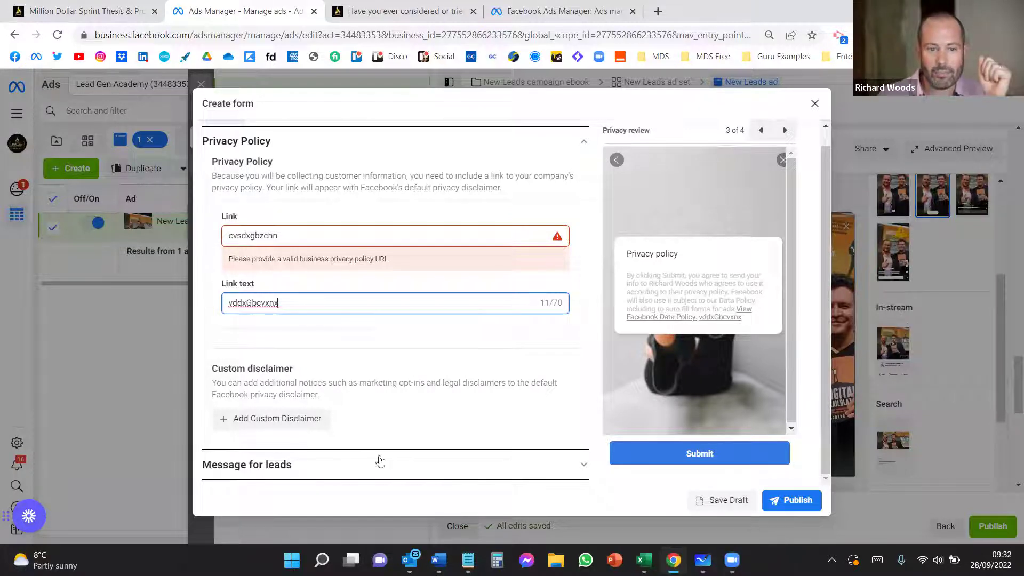
Copy the whole Last Slide text, headline and Step #2 paragraph, from Word into the description of the form's message for leads in Chrome.
click(485, 479)
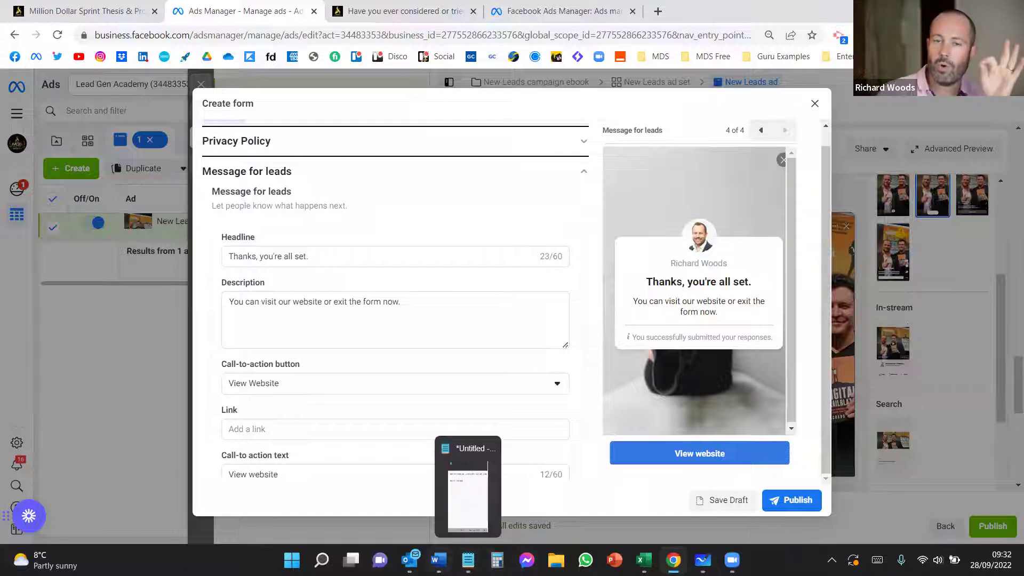
mouse_move(438, 561)
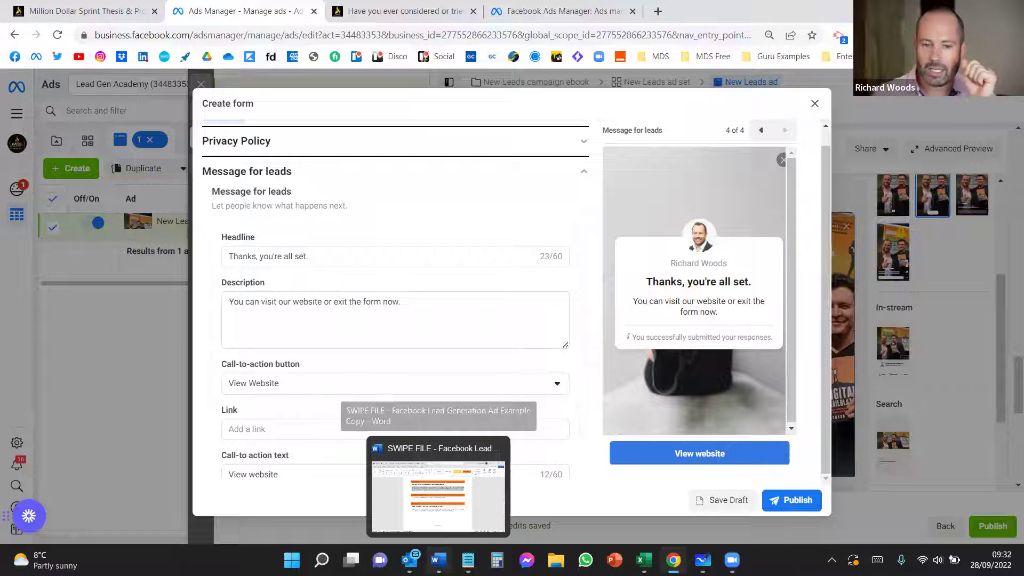
click(393, 509)
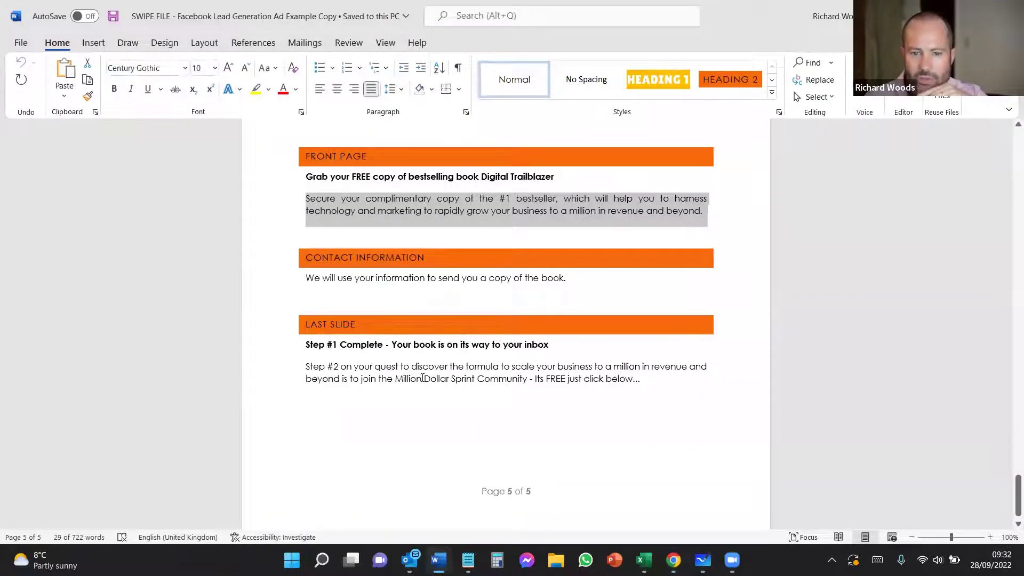
drag(423, 378, 528, 379)
click(644, 385)
drag(650, 383, 300, 352)
key(ctrl+c)
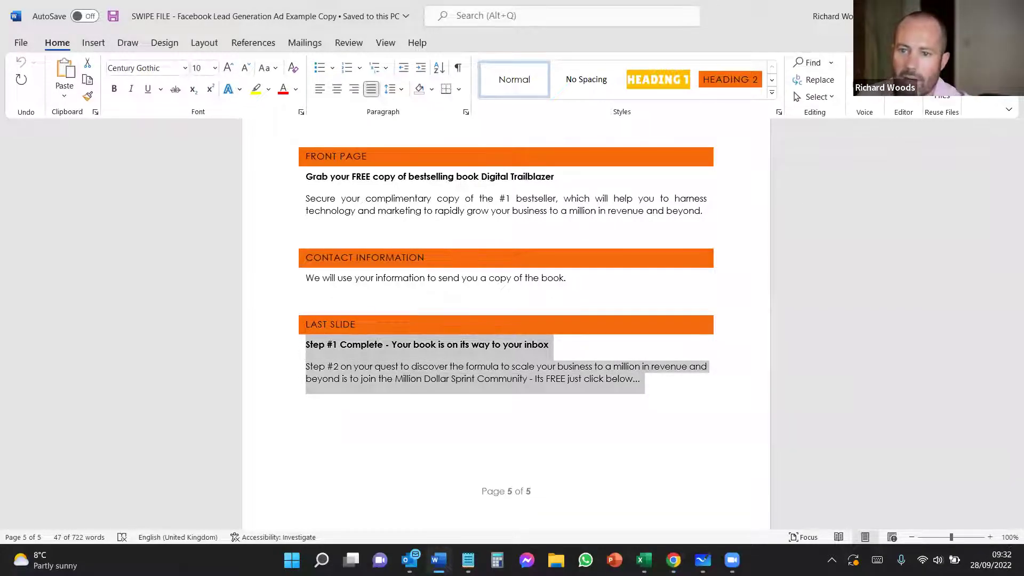
click(947, 14)
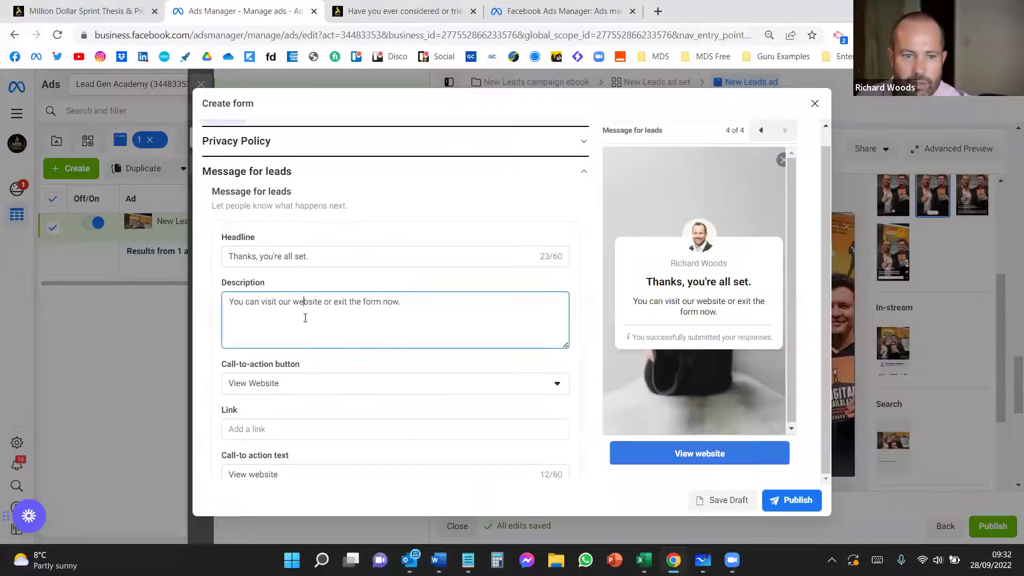
click(308, 302)
key(ctrl+v)
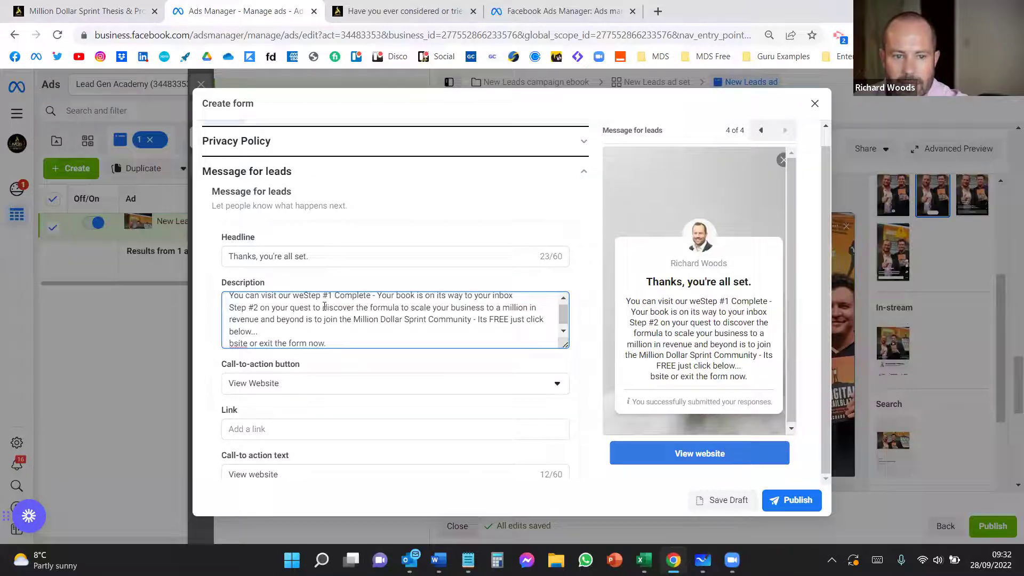
Move the Step #1 line out of the description and make the message headline "Step #1 Complete - Your book is on its way".
drag(514, 302, 198, 305)
key(BackSpace)
click(274, 260)
key(ctrl+a)
text(You can visit our weStep #1 Complete - Your book is on its w)
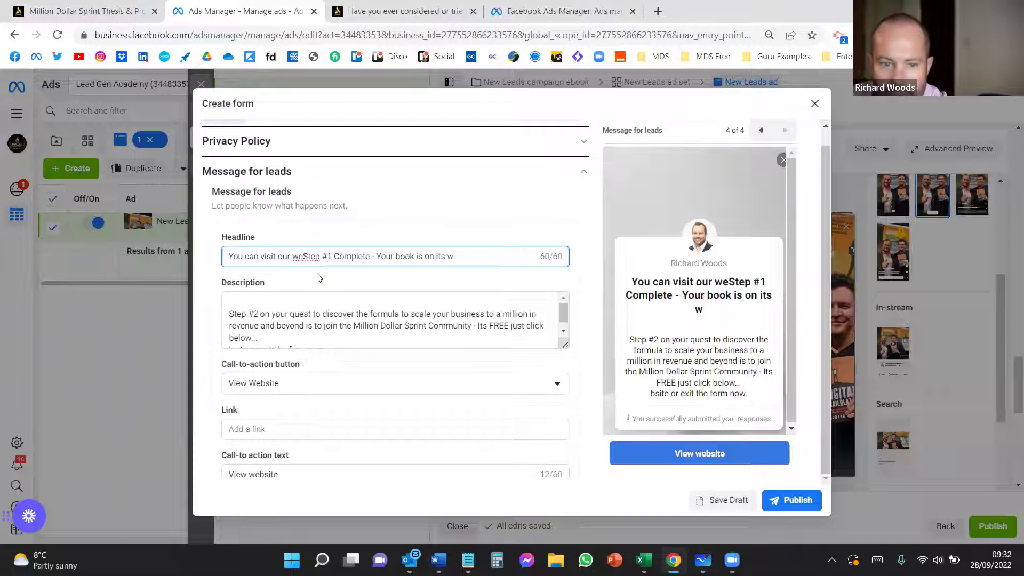
key(BackSpace)
key(BackSpace)
key(BackSpace)
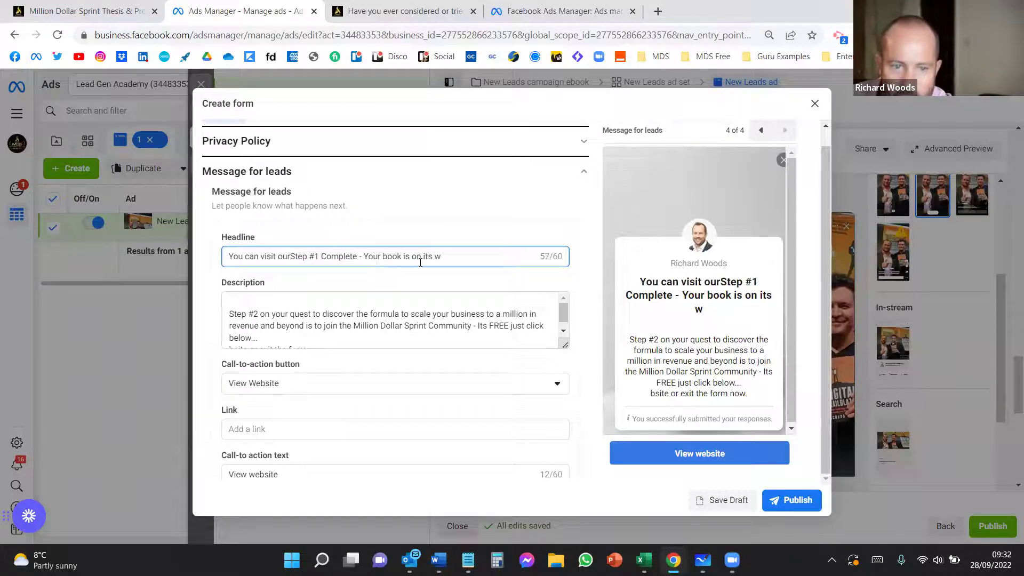
key(shift+Home)
key(BackSpace)
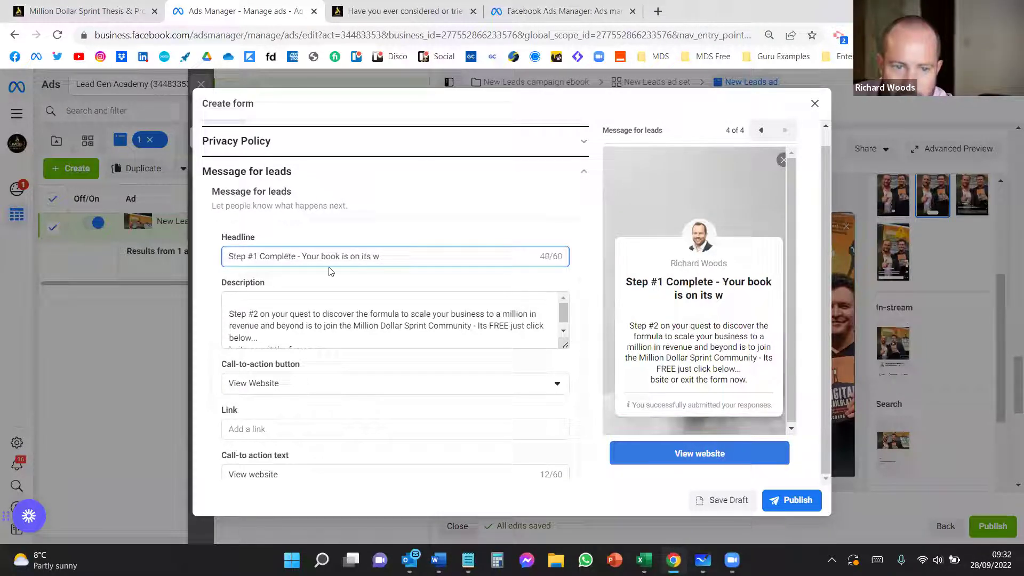
text(ay)
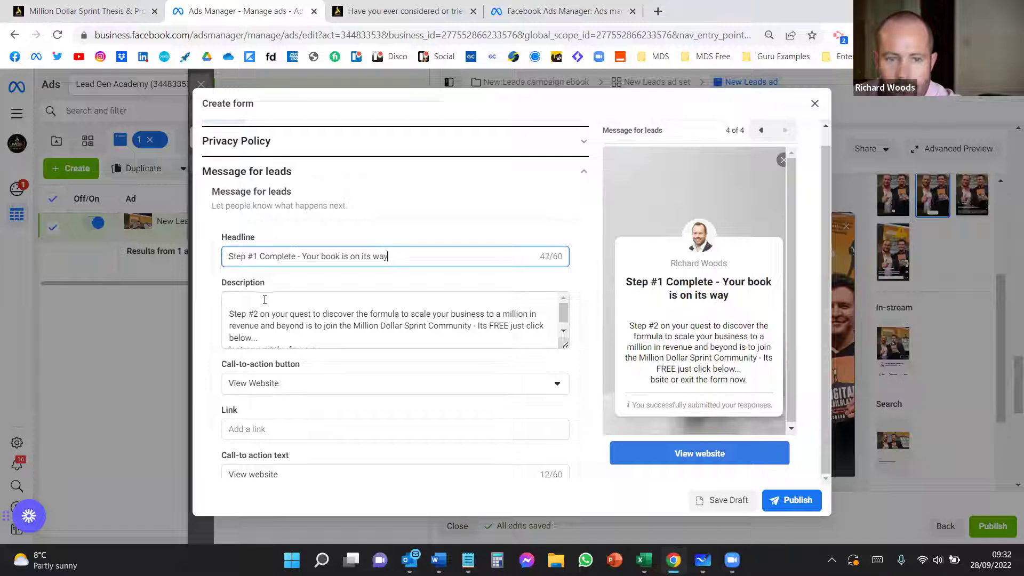
Remove the empty first line and the leftover "bsite or exit the form now." from the message description.
click(252, 296)
key(Delete)
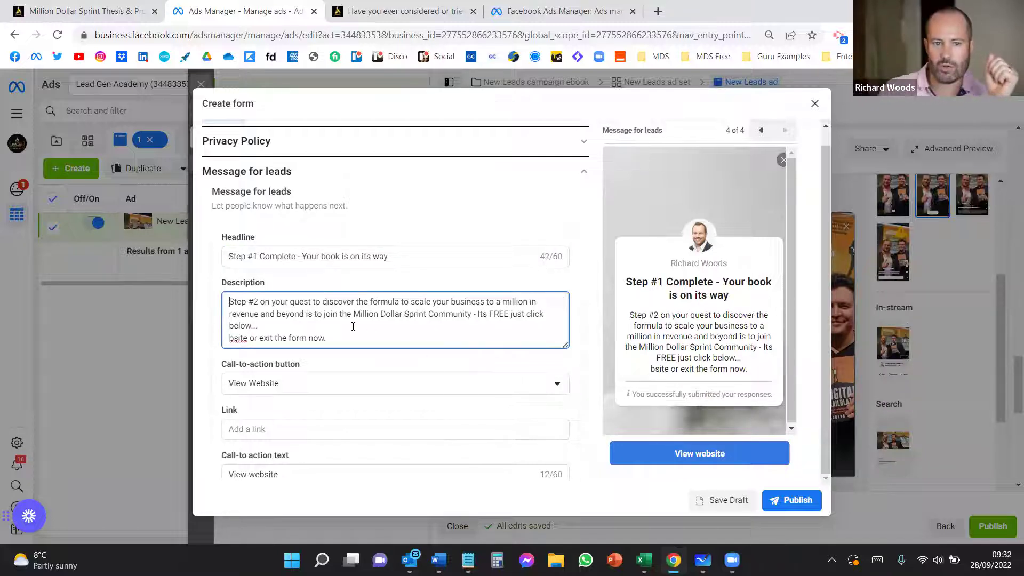
drag(344, 336, 245, 342)
key(Delete)
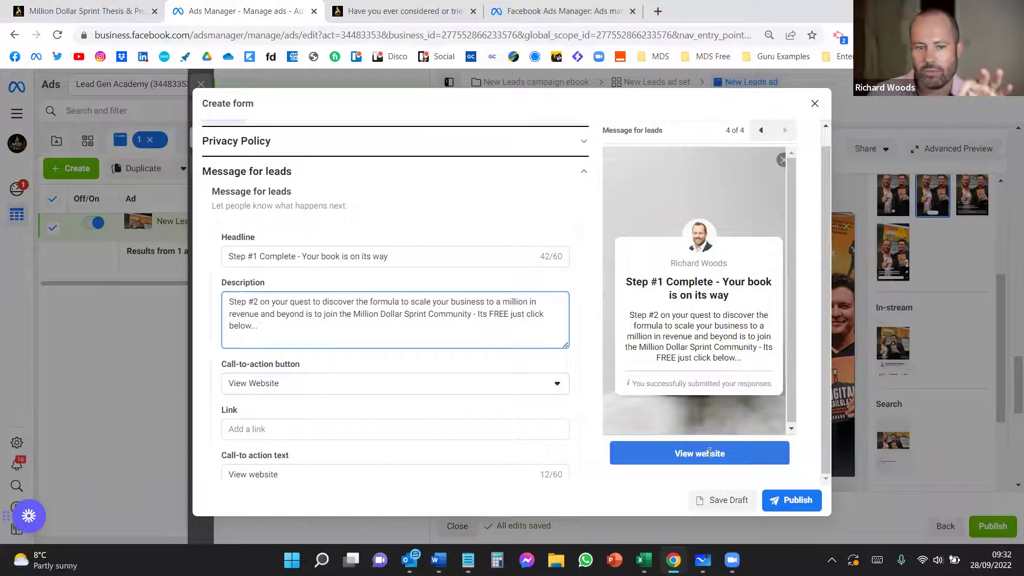
Keep View Website as the call-to-action type and enter the placeholder link "dxcbfgnbvnm".
click(561, 385)
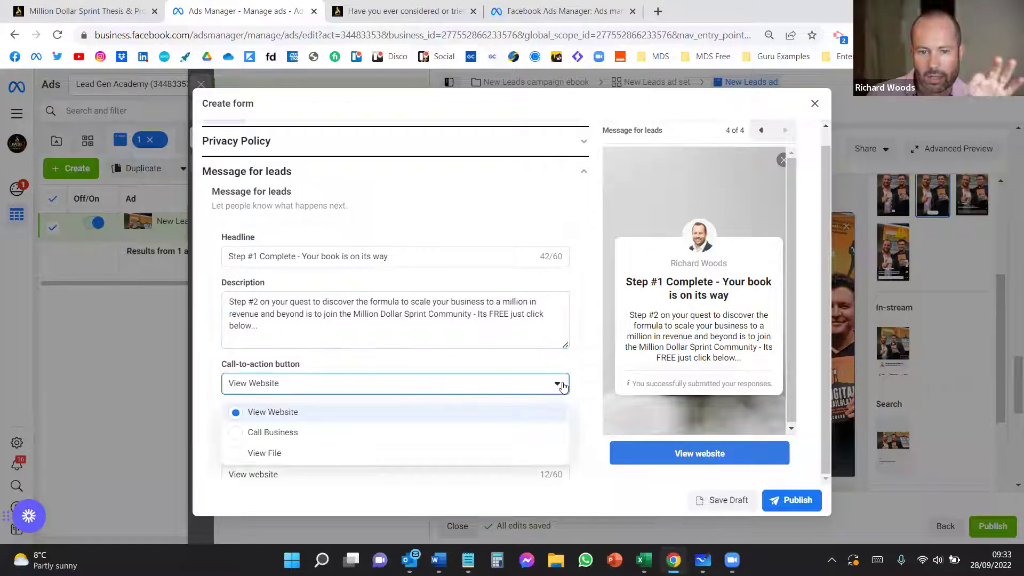
click(560, 388)
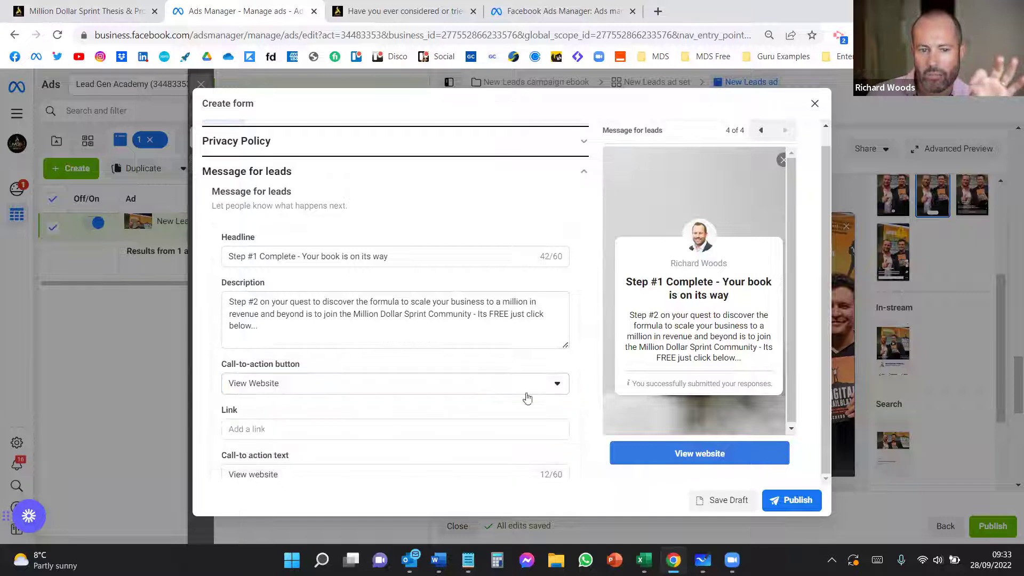
click(298, 431)
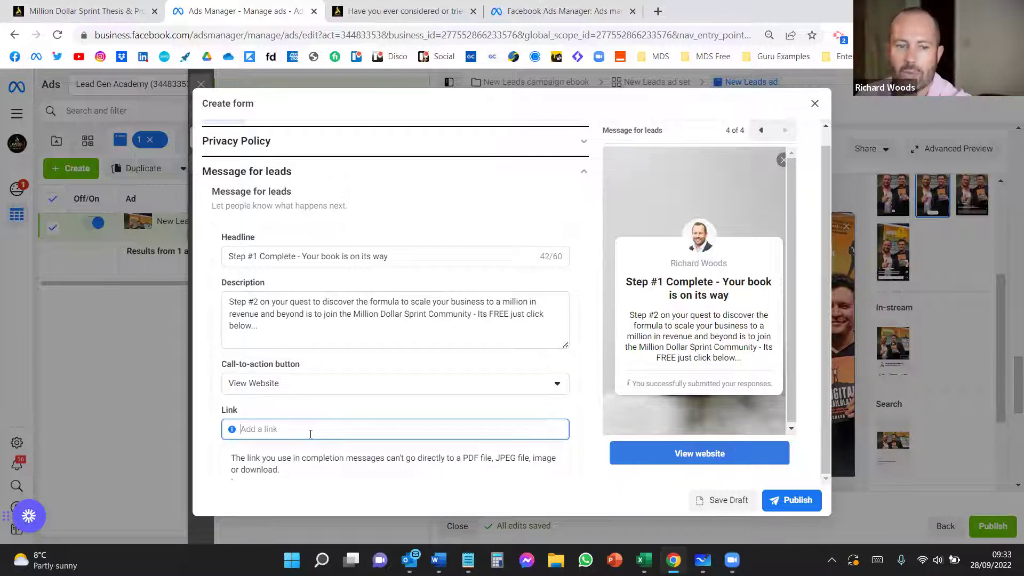
text(dxcbfgnbvnm)
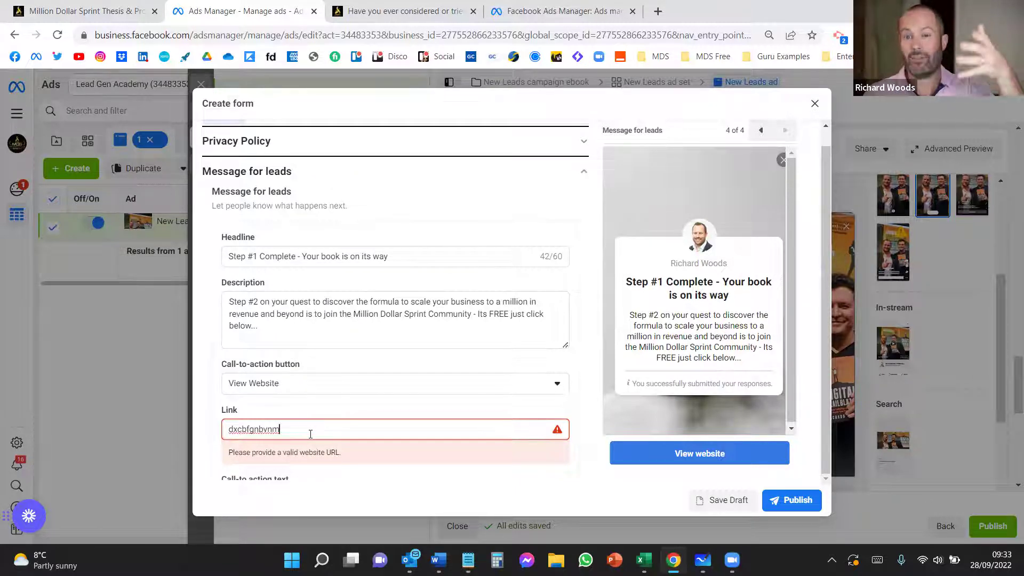
Replace the call-to-action text with "book now - join now".
scroll(319, 417, down, 1)
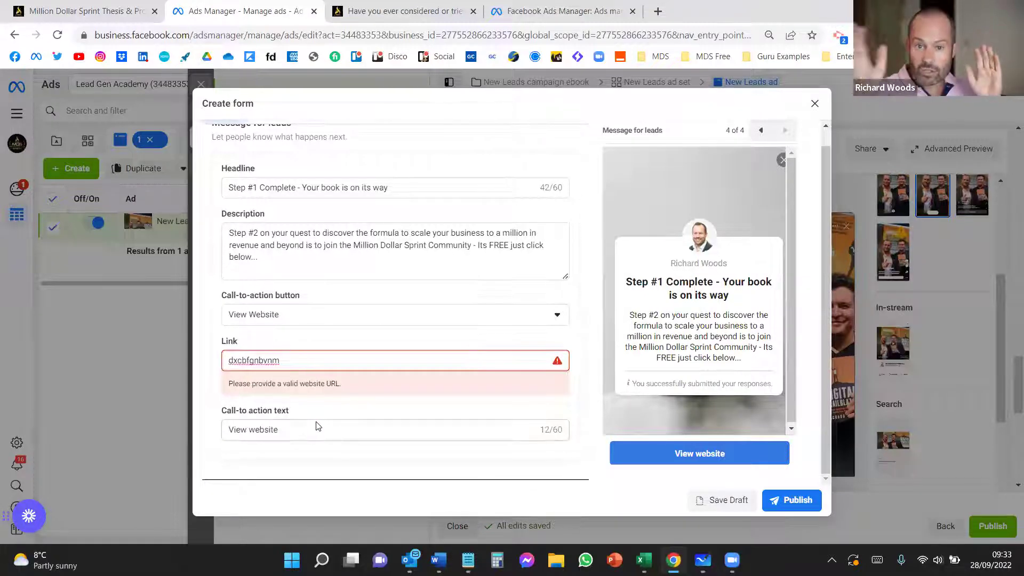
click(278, 430)
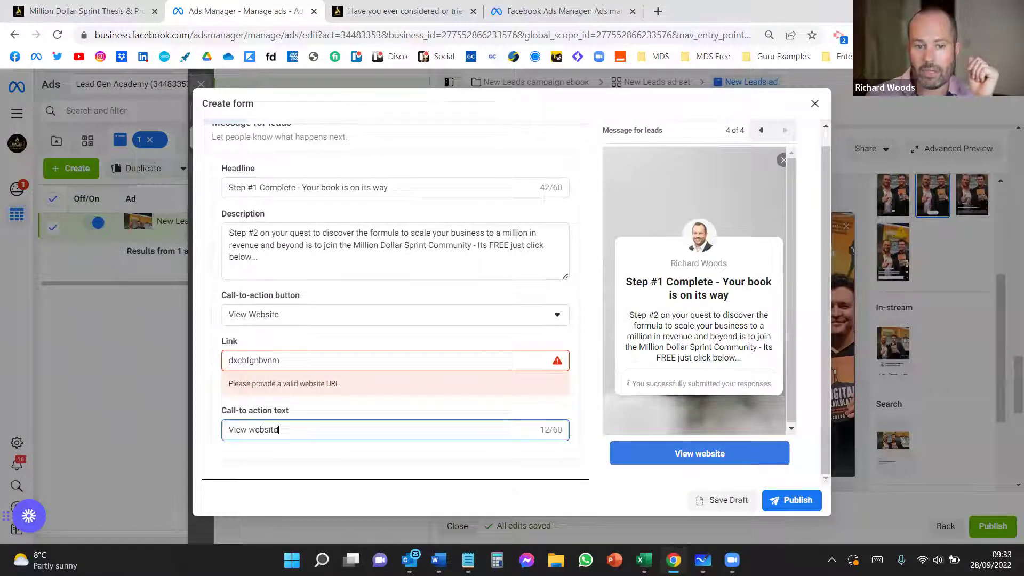
drag(294, 427, 223, 439)
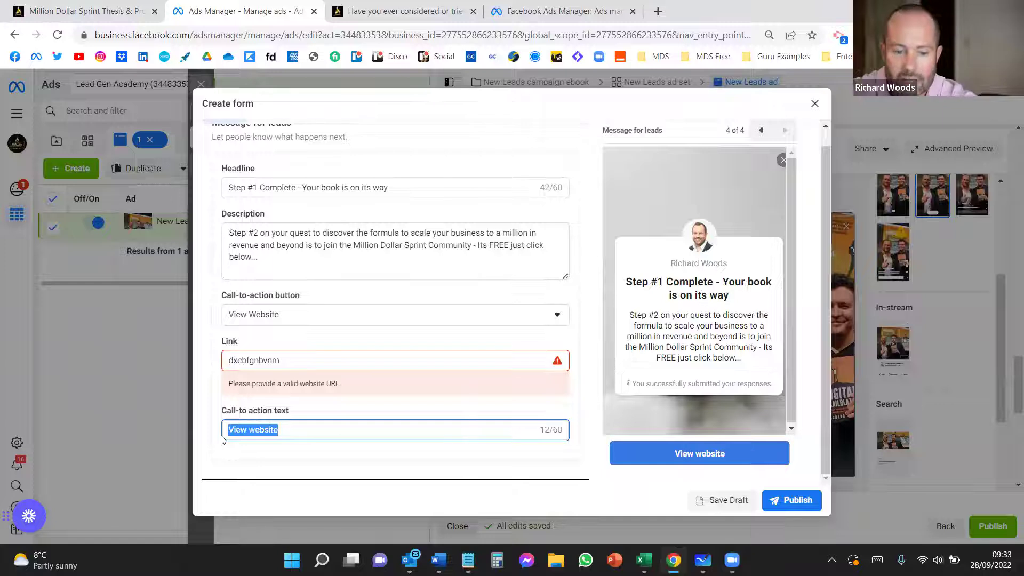
text(book n)
text(ow )
text(- j)
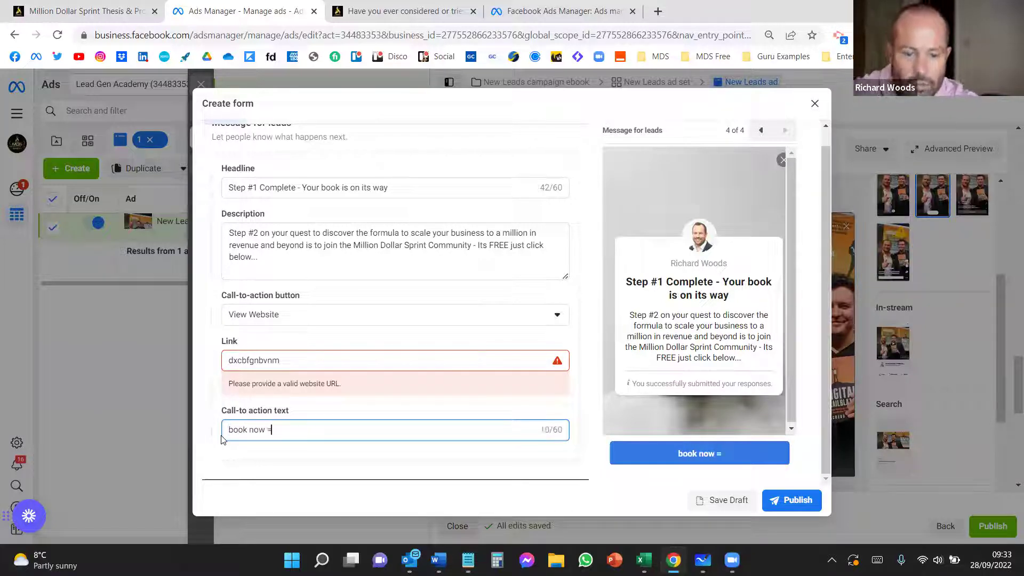
text(oin now)
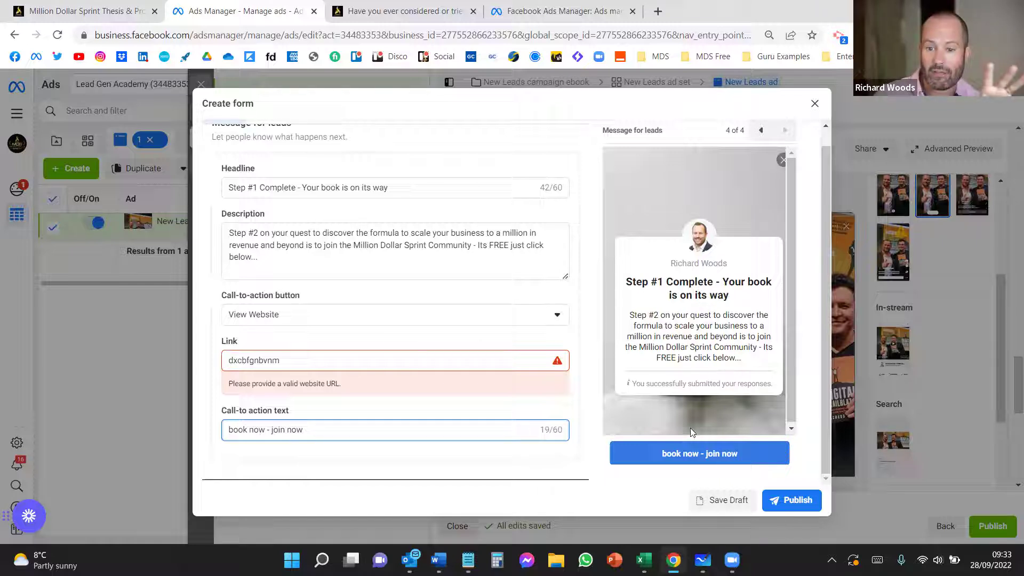
Discard the new lead form and select the second of the existing "Free Copy of Digital TrailBlazer" forms for the ad.
click(815, 104)
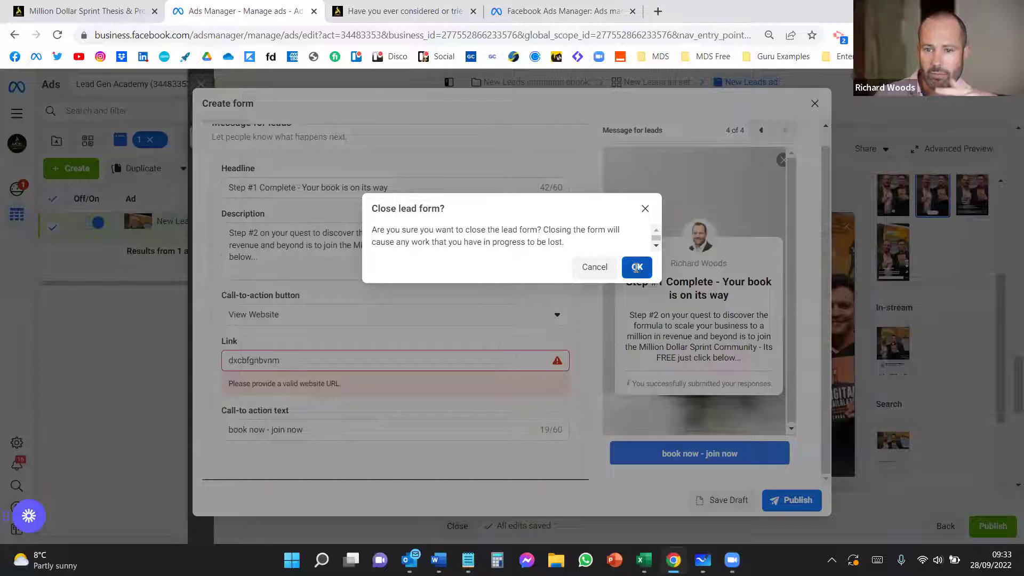
click(637, 268)
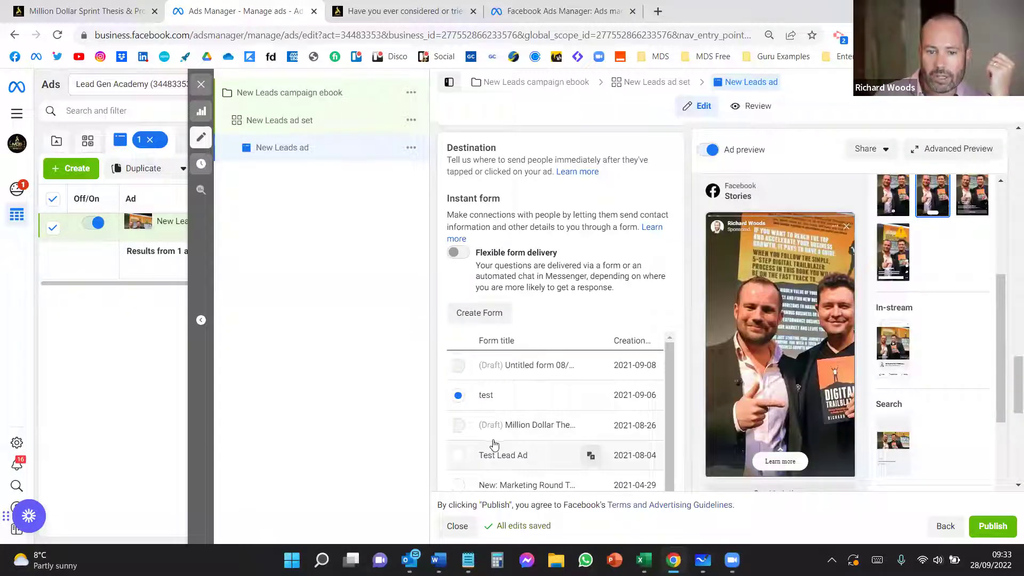
scroll(494, 445, down, 1)
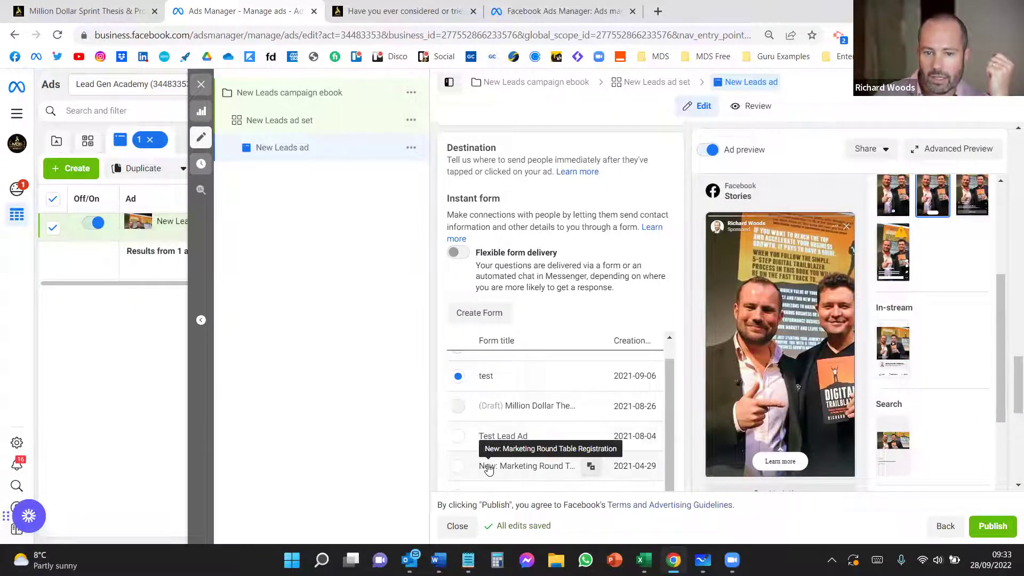
scroll(496, 453, down, 4)
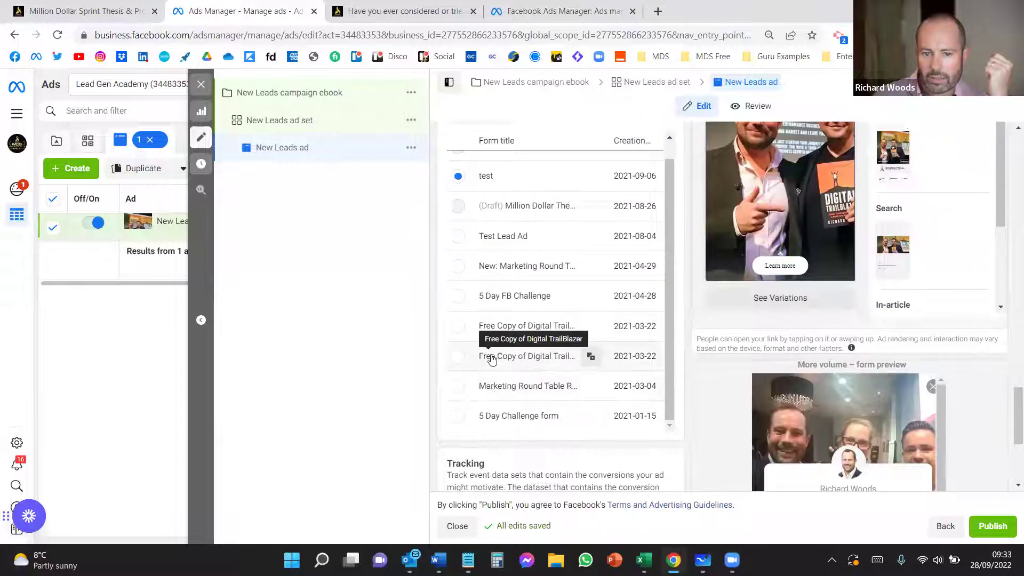
click(457, 356)
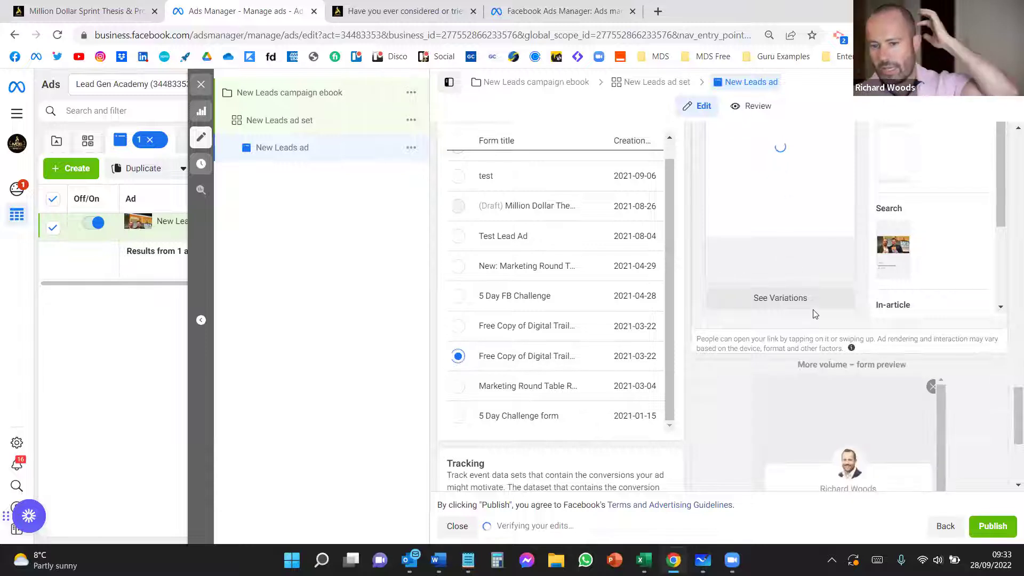
Page through the selected form's preview from the intro to the message for leads.
scroll(863, 350, down, 3)
scroll(863, 350, down, 2)
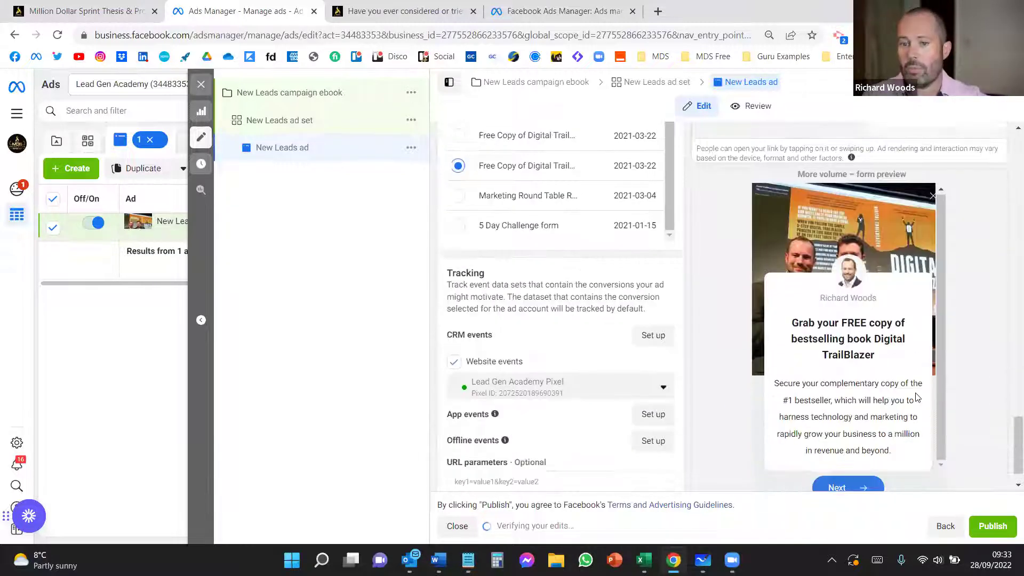
click(935, 480)
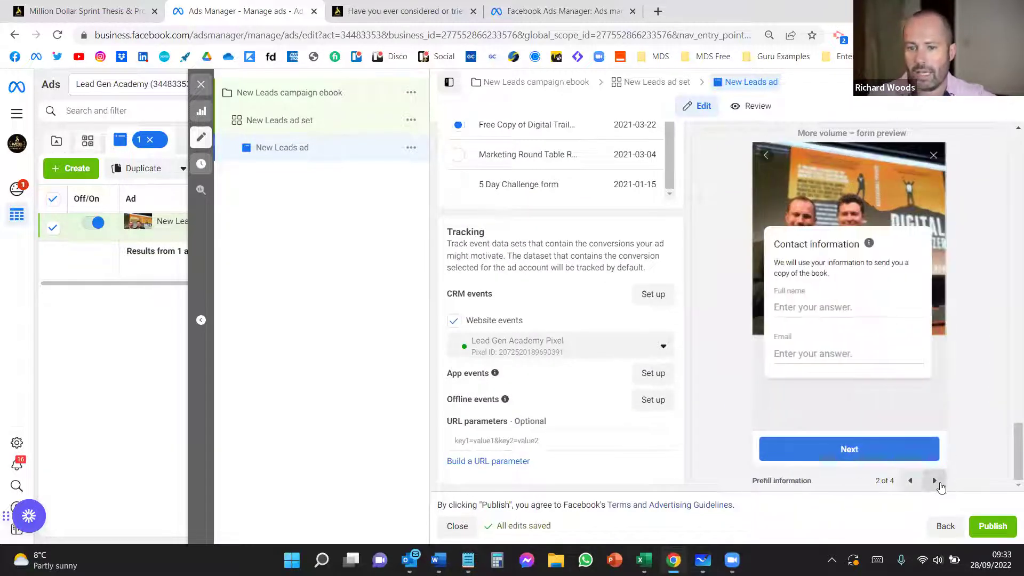
click(934, 481)
click(935, 481)
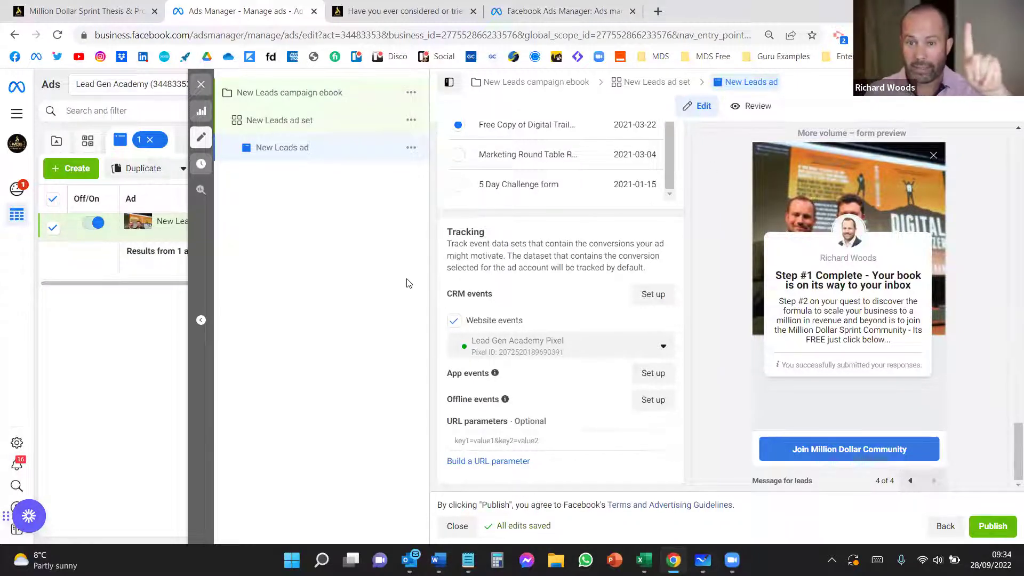
Quickly duplicate the New Leads ad within its ad set.
scroll(435, 329, up, 4)
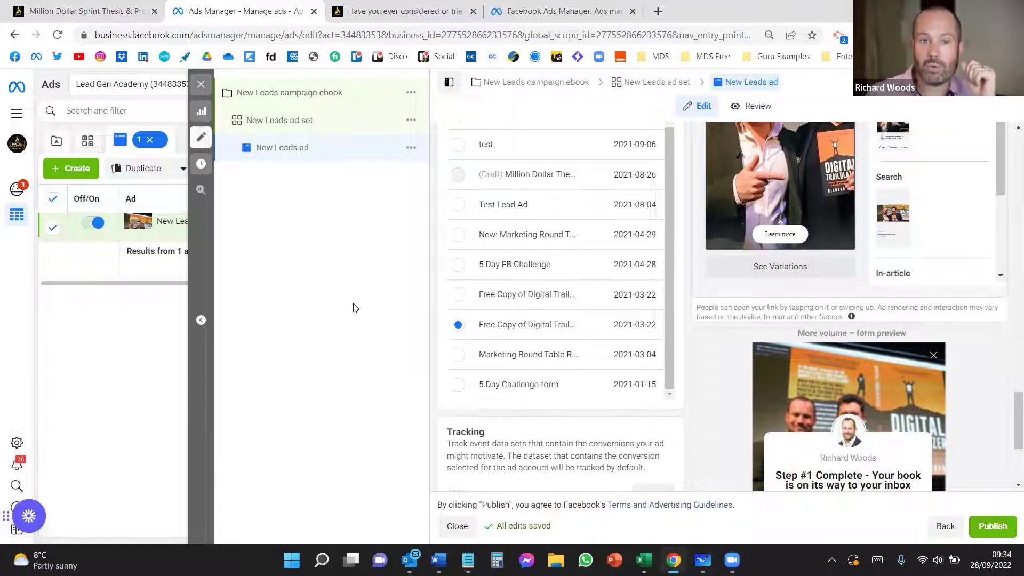
click(412, 149)
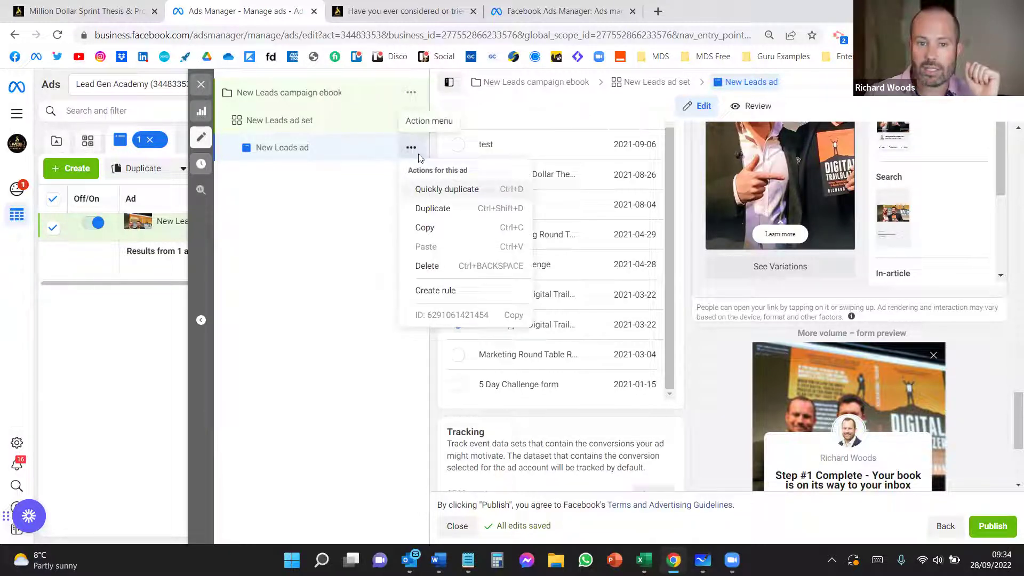
click(425, 190)
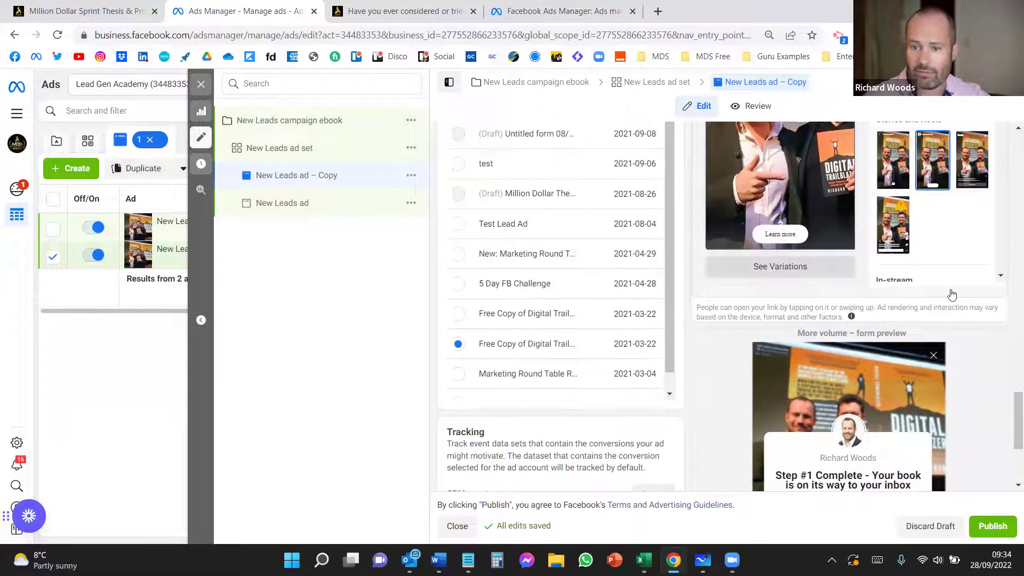
Rename the duplicated ad as "New Leads ad – C".
scroll(804, 307, up, 10)
scroll(777, 306, up, 10)
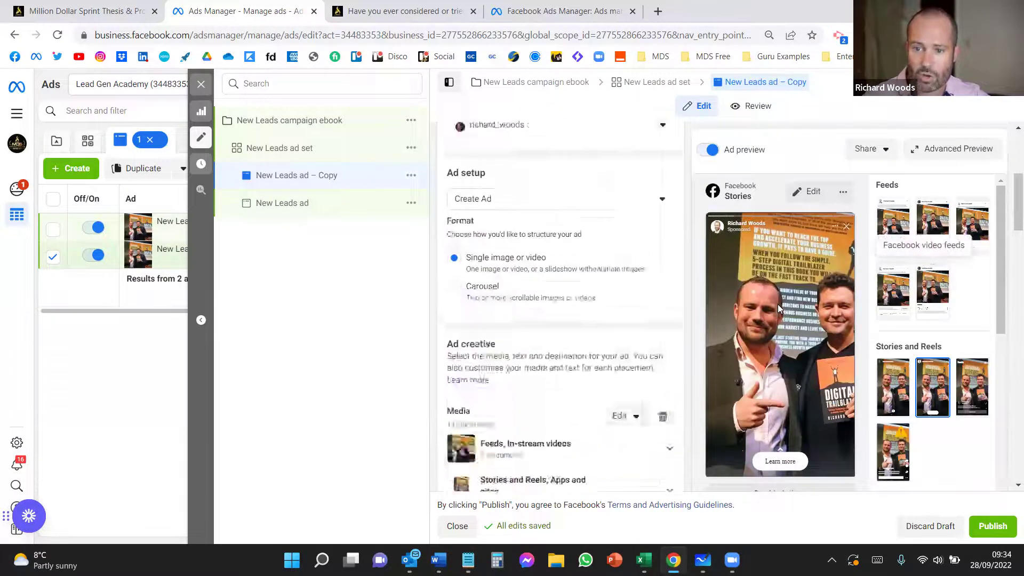
click(544, 172)
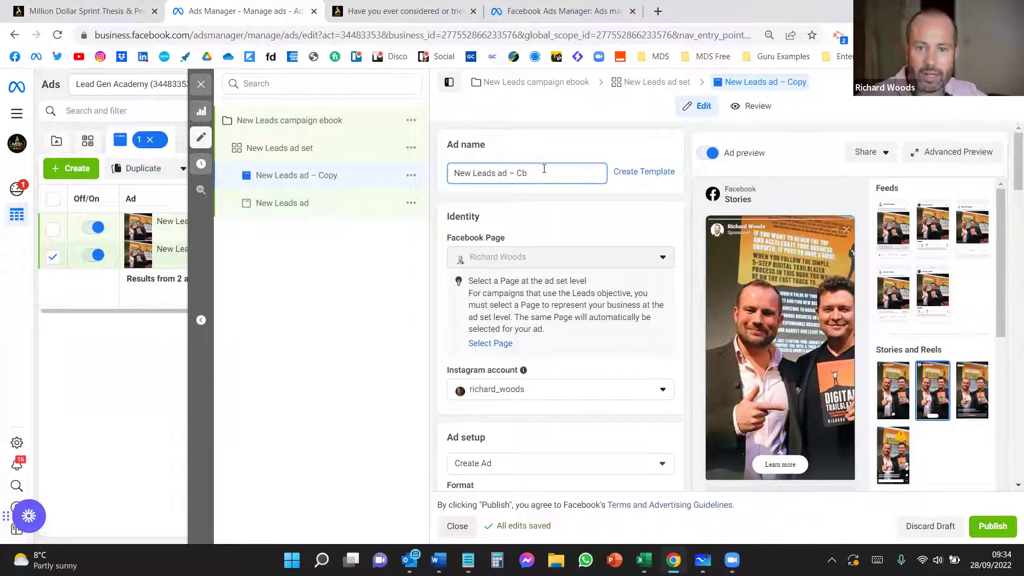
key(BackSpace)
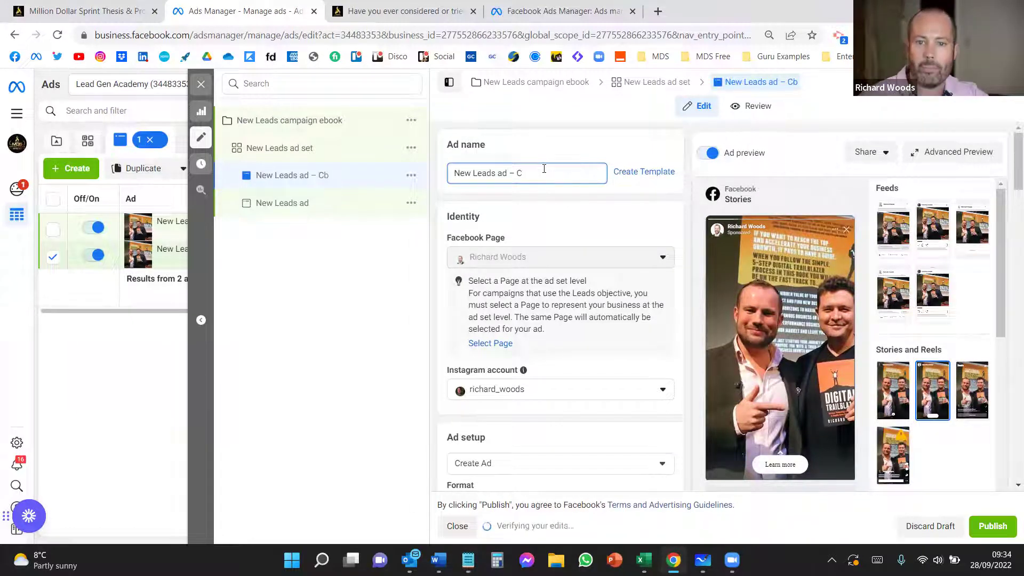
Replace all of the duplicate ad's media with the 633 × 1125 "Join Free Weekly Marketing Round Table" image next to the pexels-suzy image, keeping the recommended crops.
scroll(567, 331, down, 7)
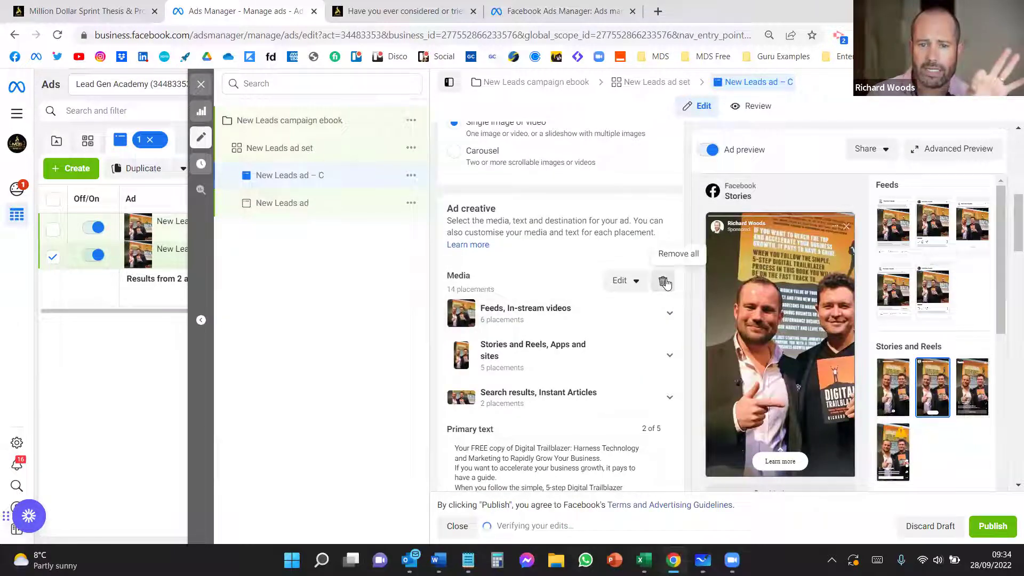
click(664, 282)
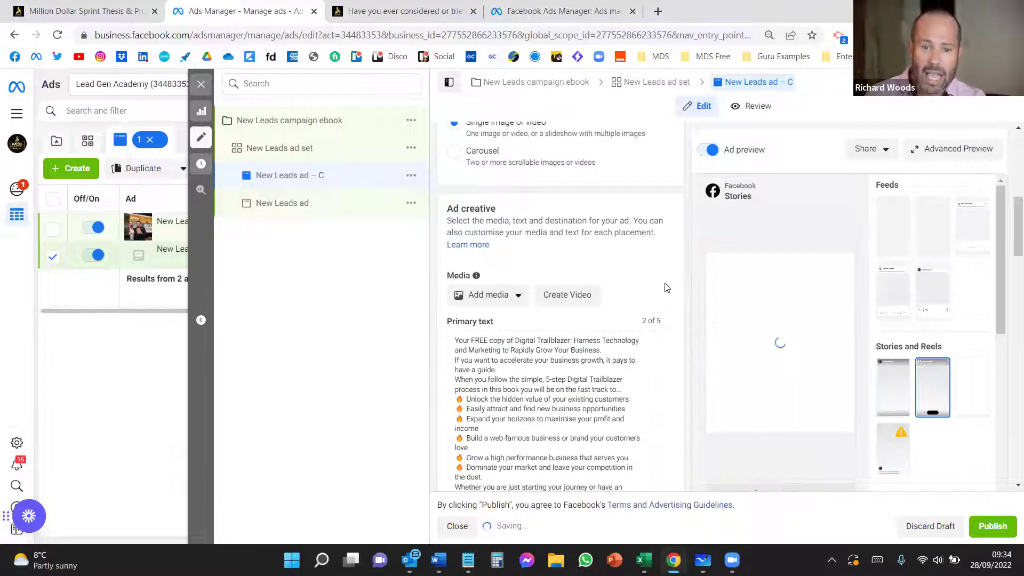
click(513, 303)
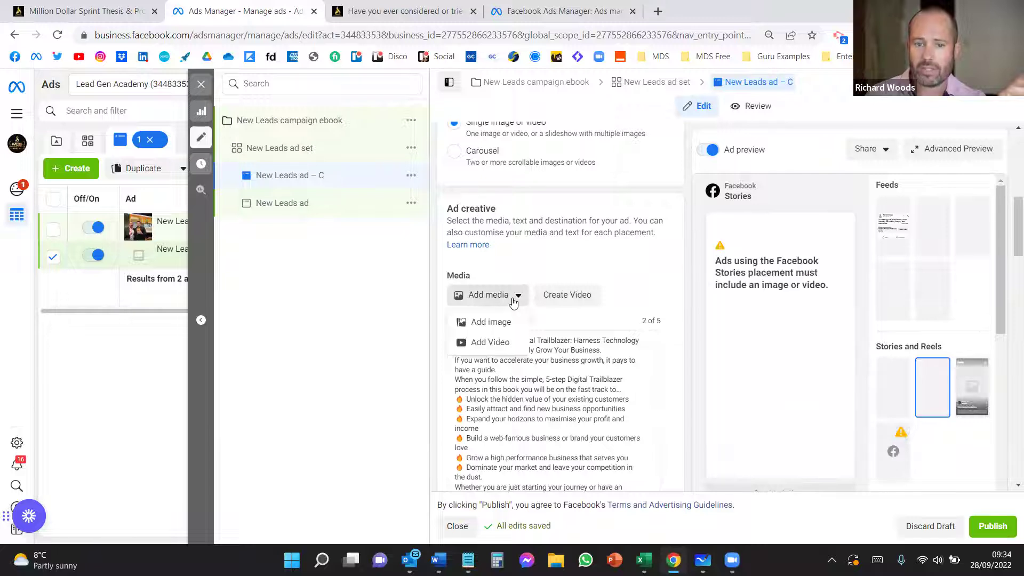
click(504, 327)
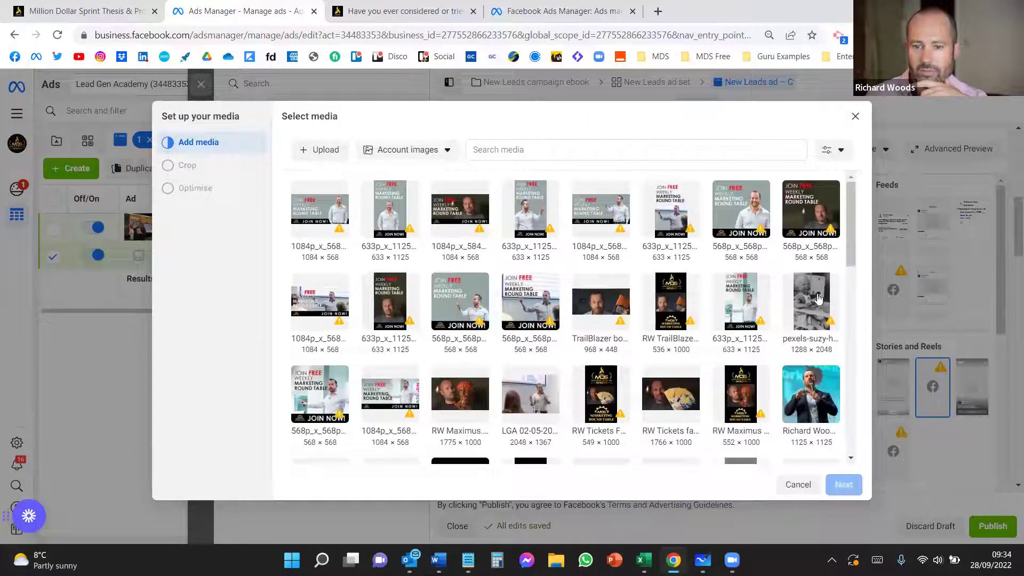
click(727, 315)
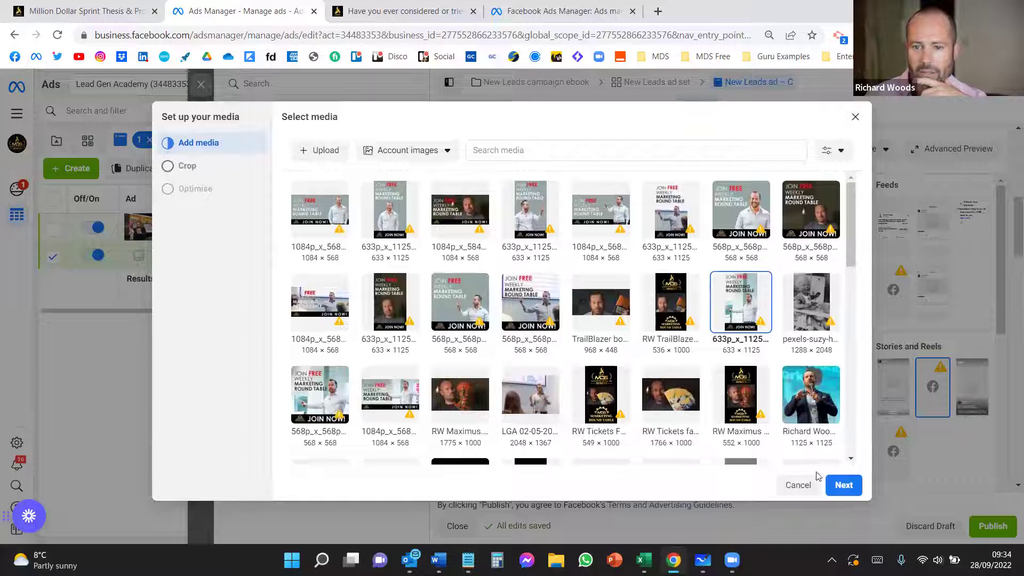
click(854, 492)
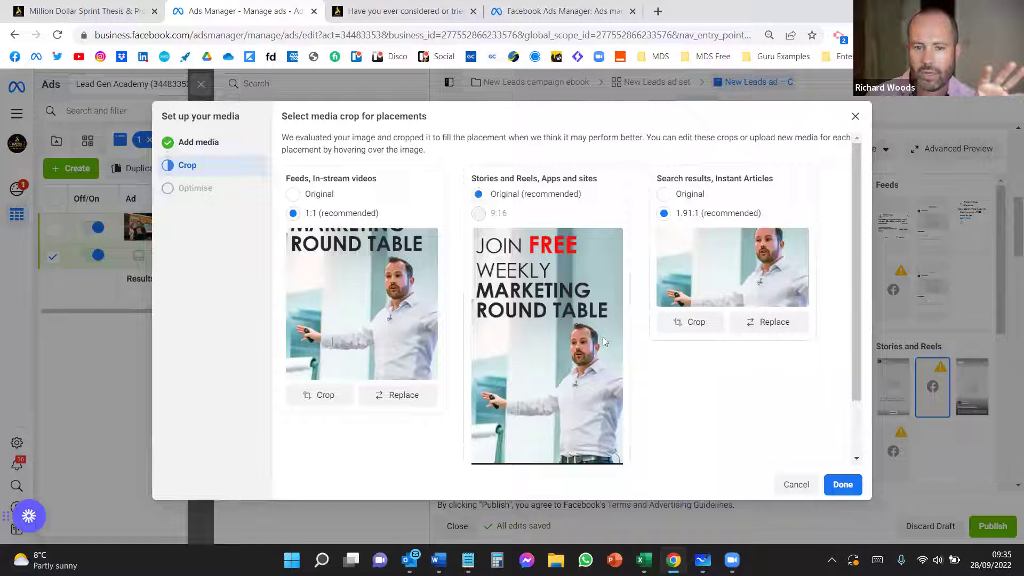
scroll(587, 349, down, 1)
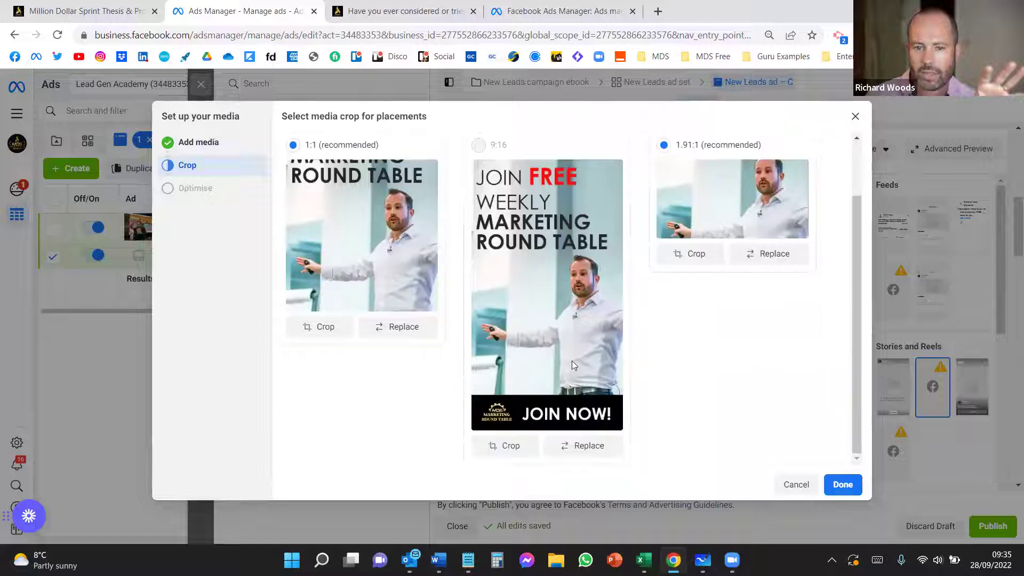
click(847, 477)
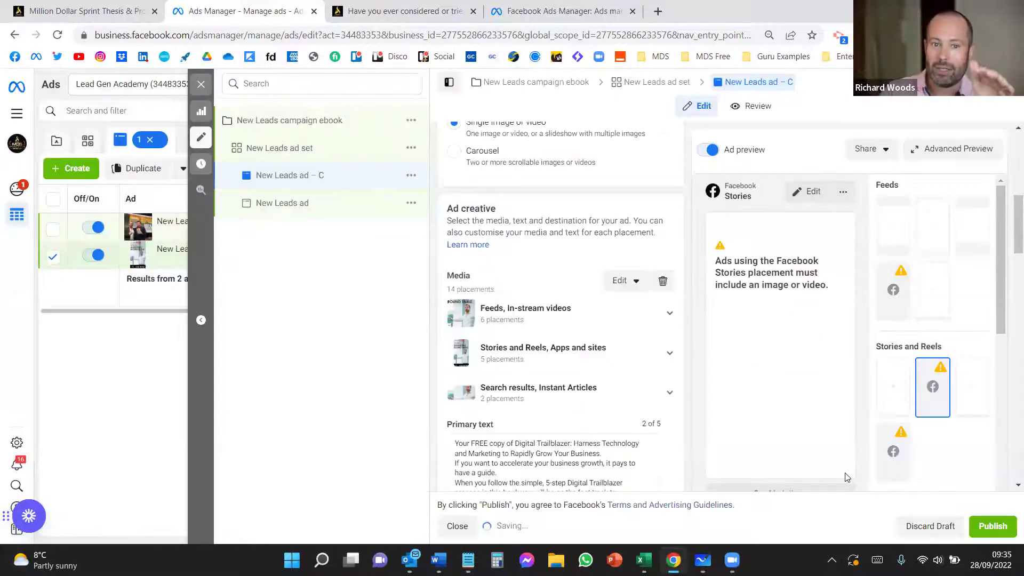